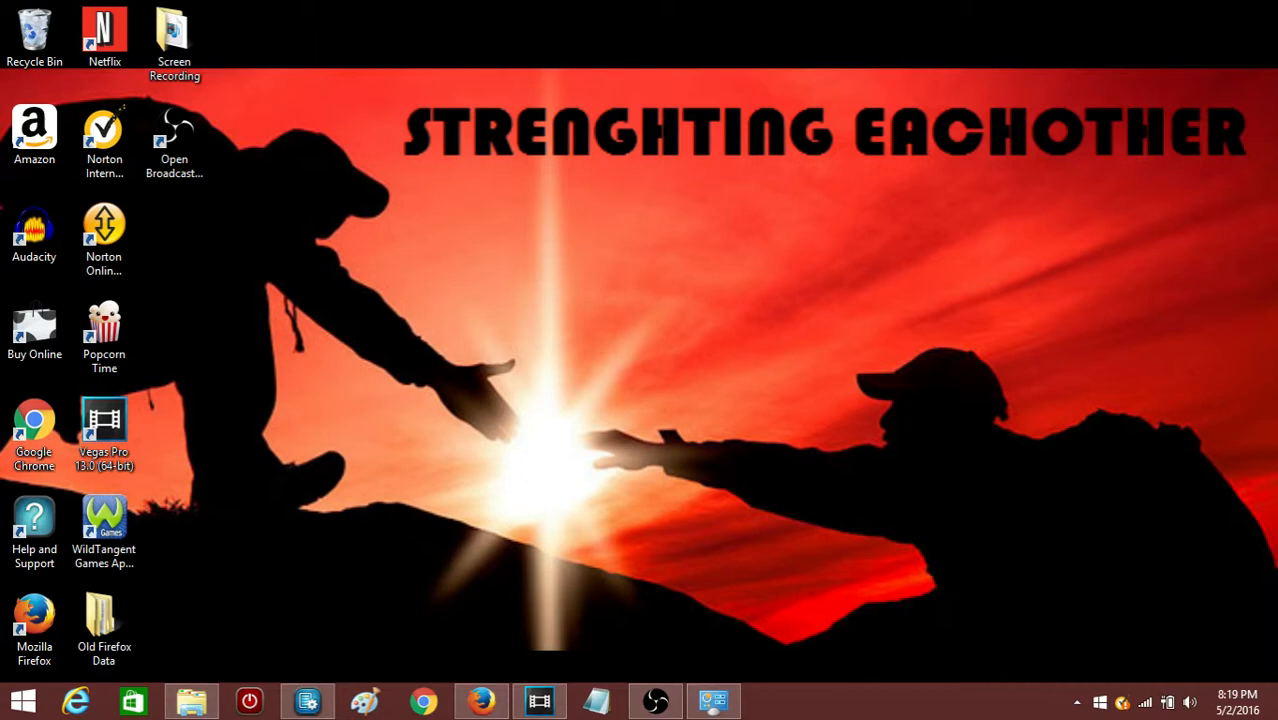
# Step: Add the clip "PT 6. GMS APOSTLES IN DC 92014 (Family Life) - YouTube" from the gmsApostle on Location folder to the empty Vegas Pro timeline
pyautogui.click(537, 703)
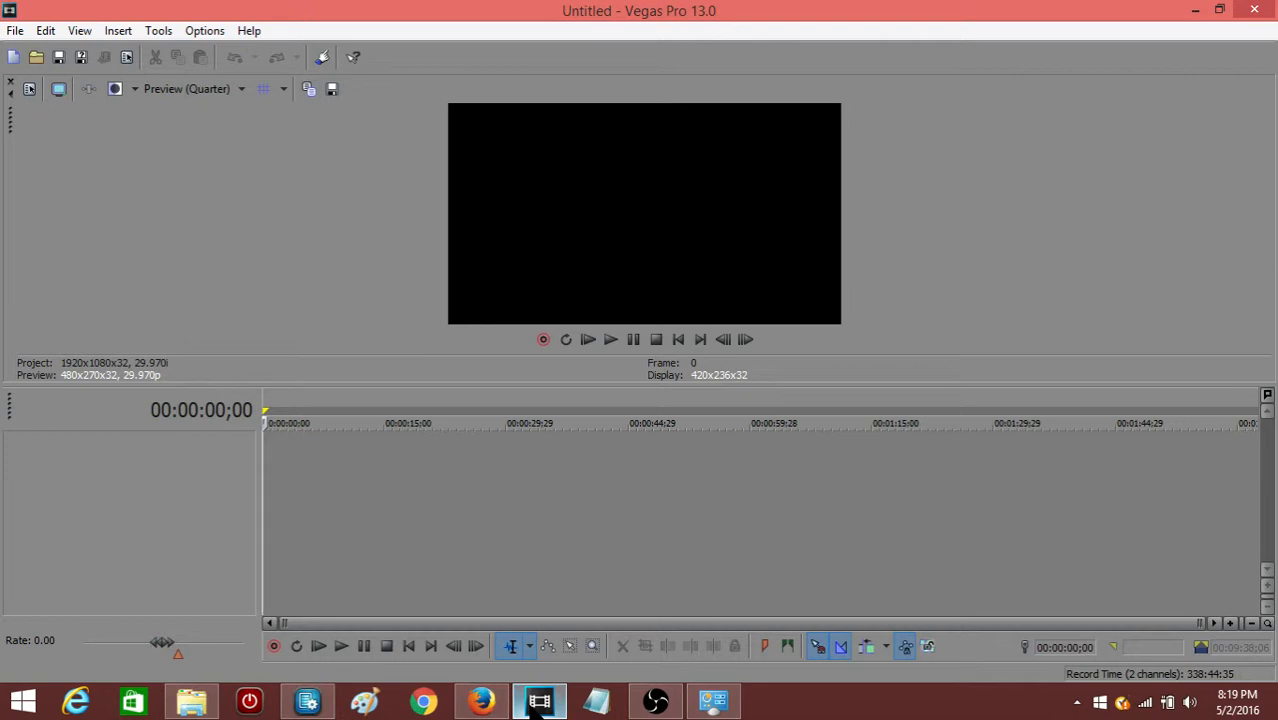
pyautogui.click(191, 701)
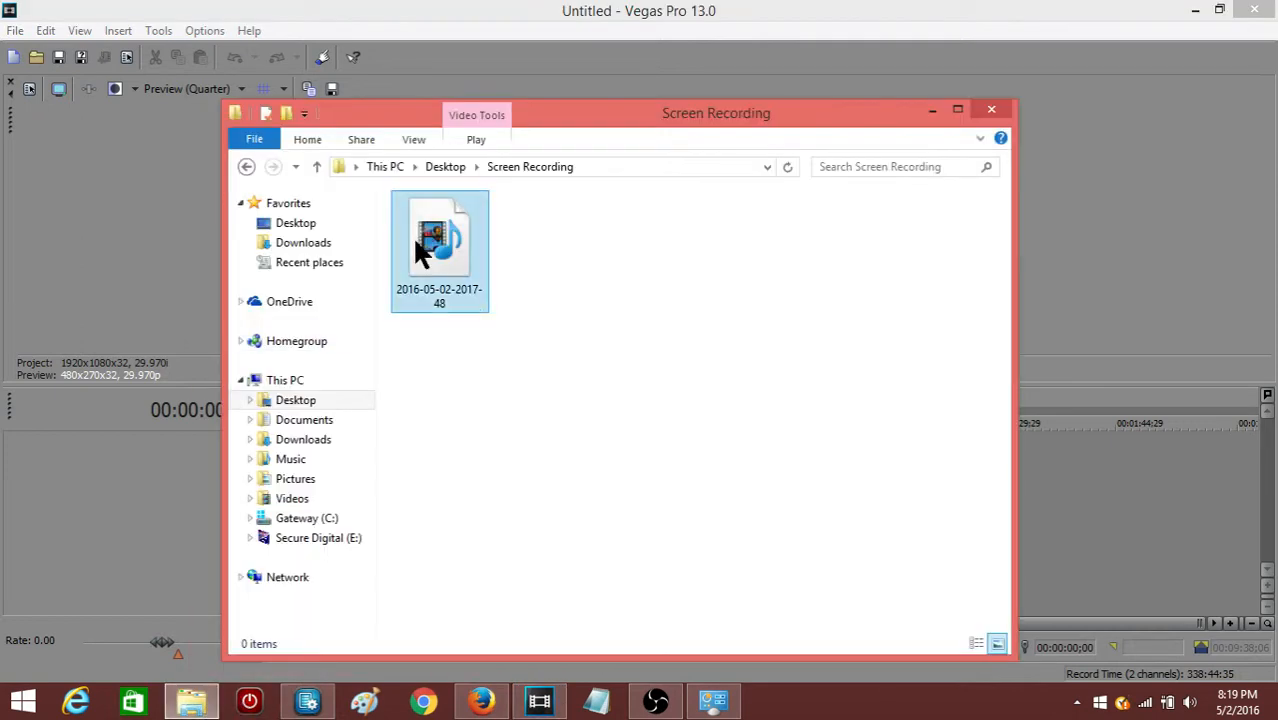
pyautogui.click(298, 499)
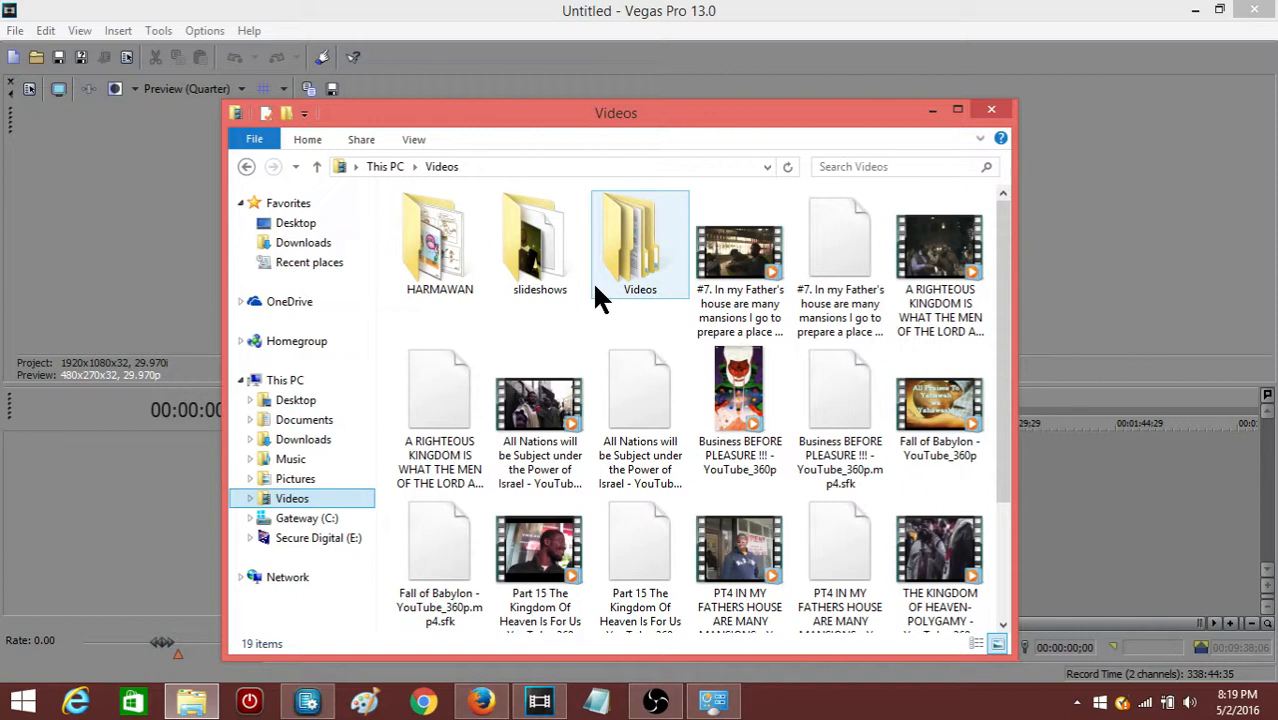
pyautogui.doubleClick(645, 258)
pyautogui.doubleClick(731, 238)
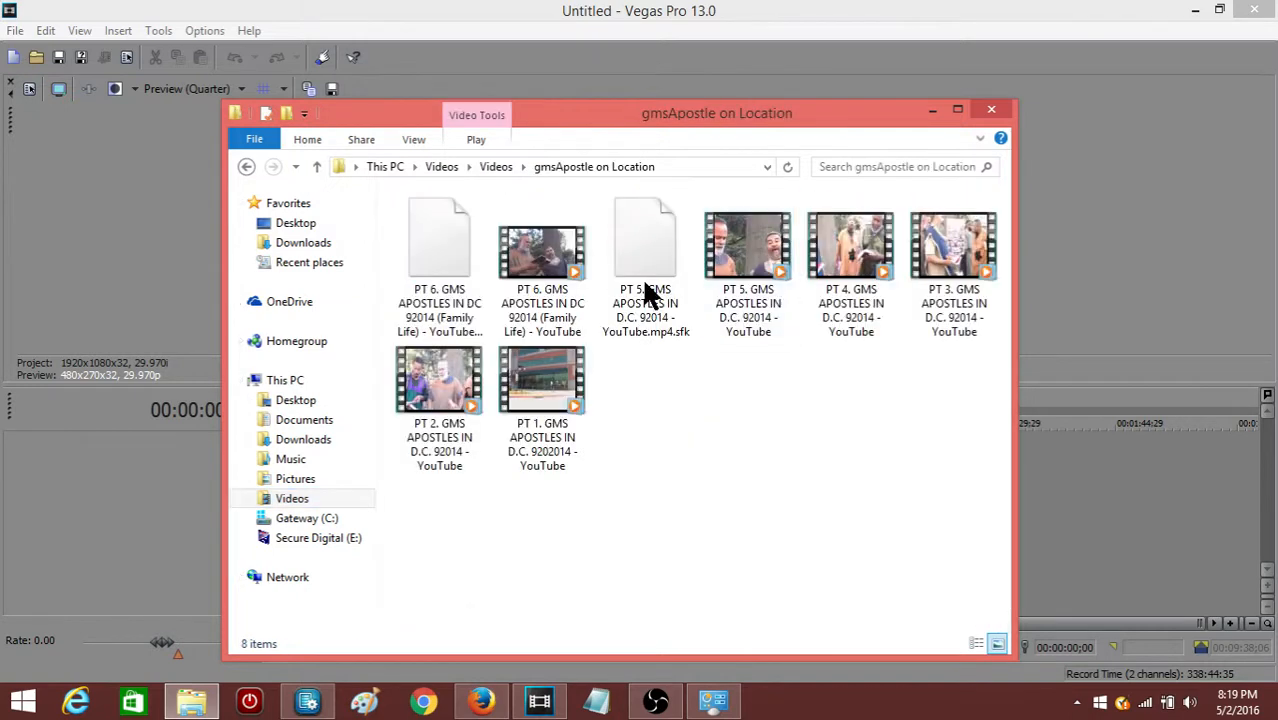
pyautogui.moveTo(568, 295); pyautogui.dragTo(1038, 520)
pyautogui.click(932, 109)
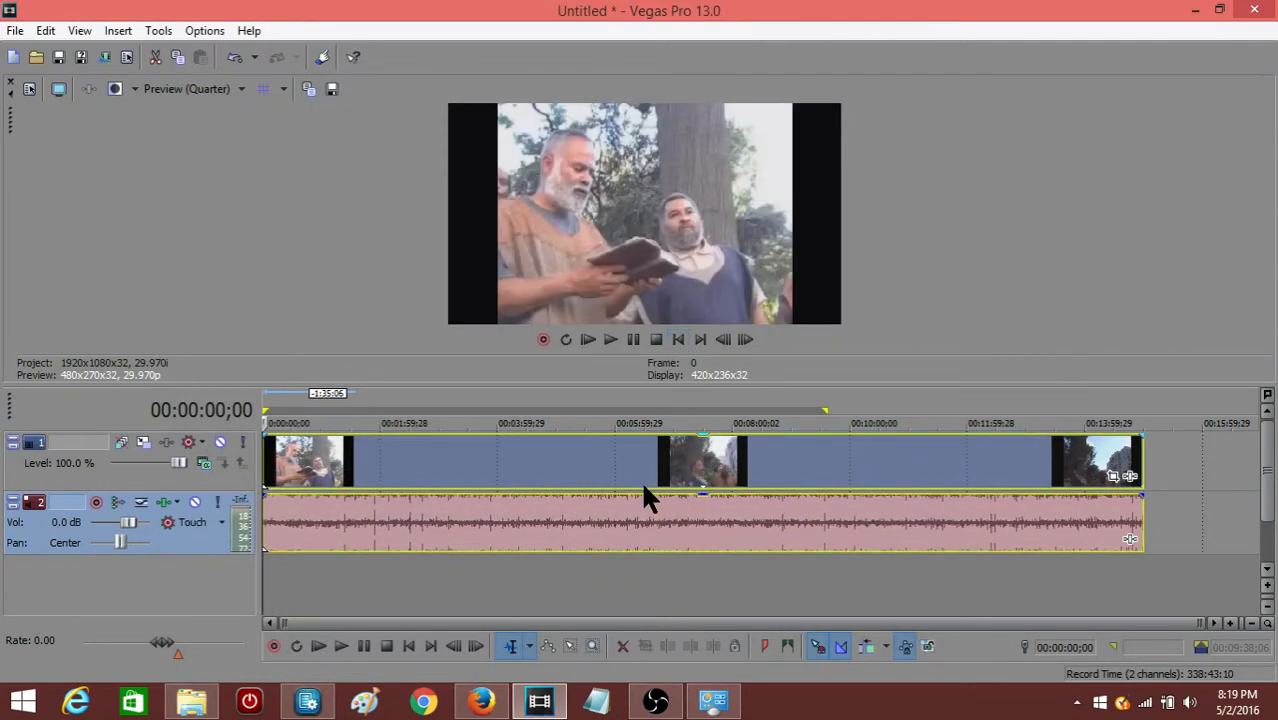
# Step: Insert a new video track above the footage and add a text media event at its start
pyautogui.rightClick(1178, 460)
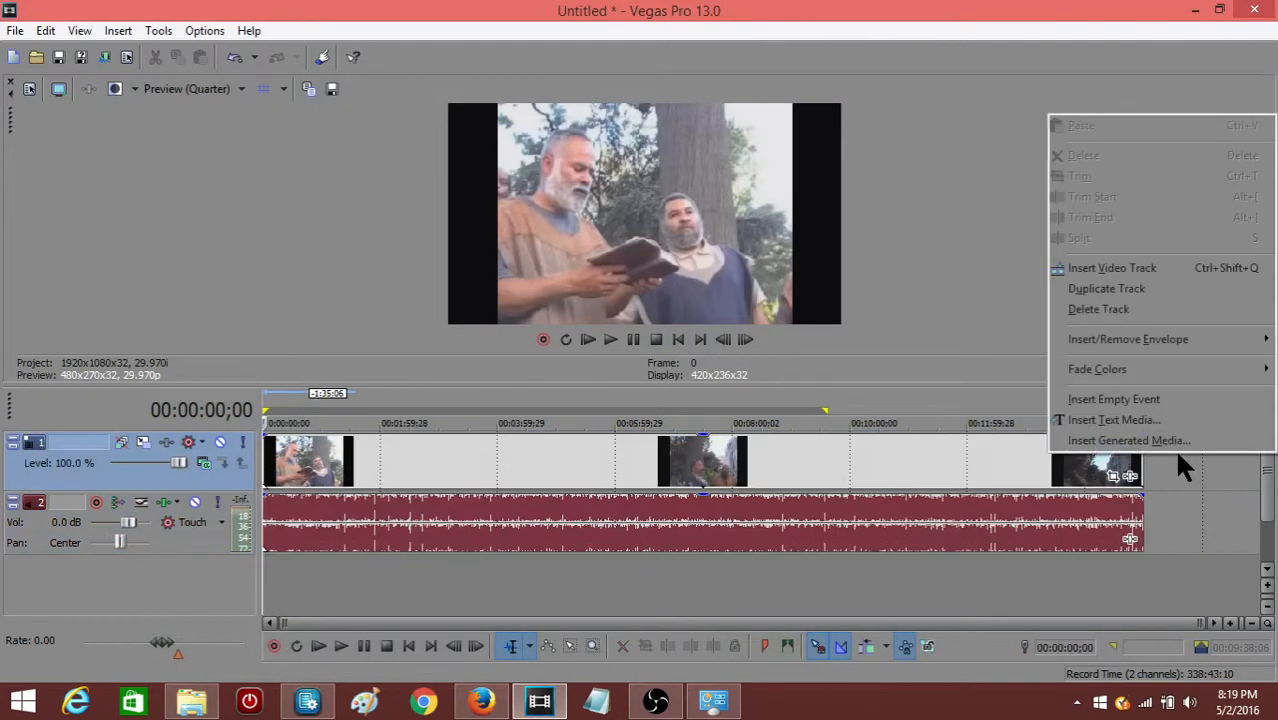
pyautogui.click(1075, 267)
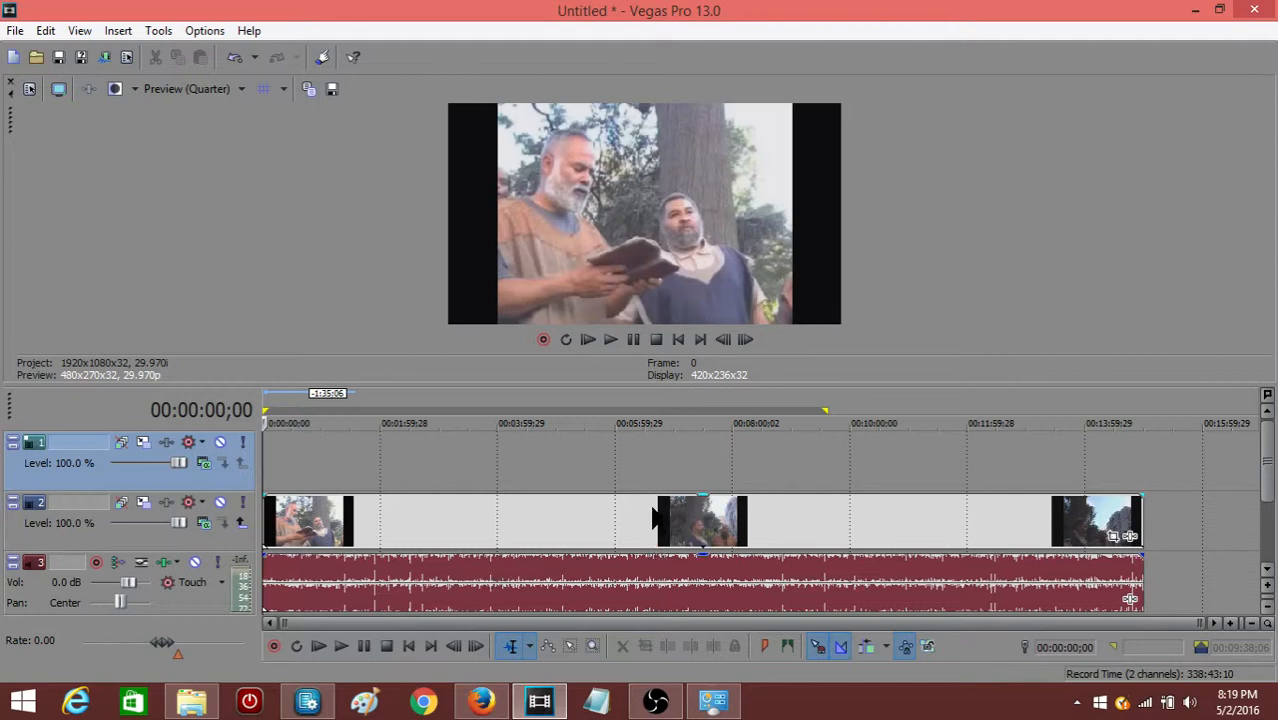
pyautogui.rightClick(343, 460)
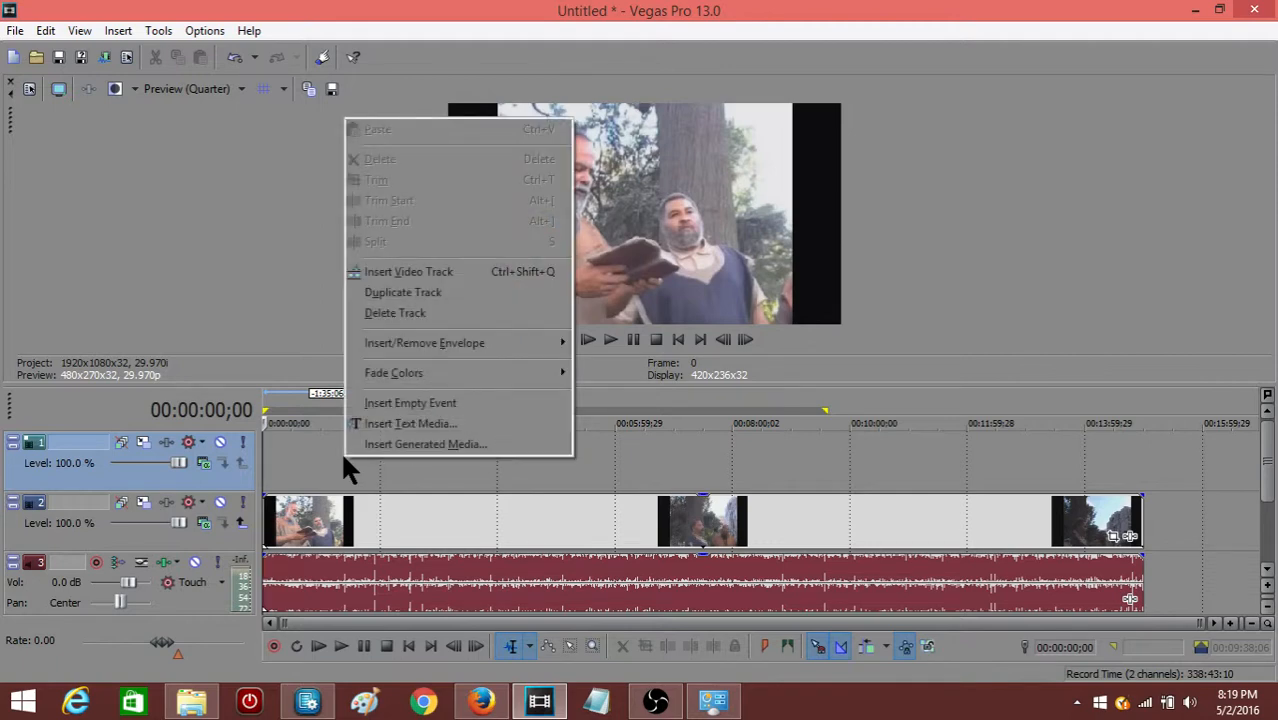
pyautogui.click(449, 425)
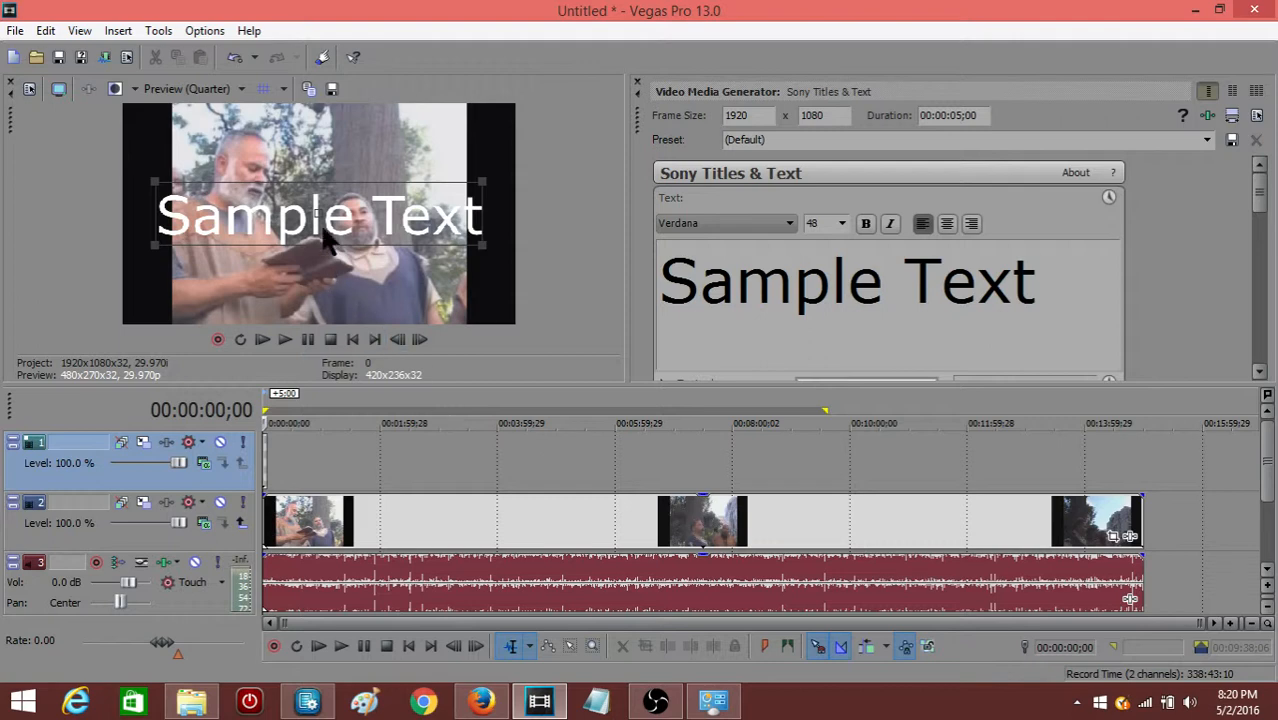
# Step: Scale down the sample text title and position it in the lower right of the video frame
pyautogui.moveTo(306, 204)
pyautogui.mouseDown()
pyautogui.moveTo(312, 230)
pyautogui.moveTo(252, 214)
pyautogui.moveTo(365, 206)
pyautogui.moveTo(246, 239)
pyautogui.moveTo(327, 97)
pyautogui.moveTo(327, 205)
pyautogui.mouseUp()
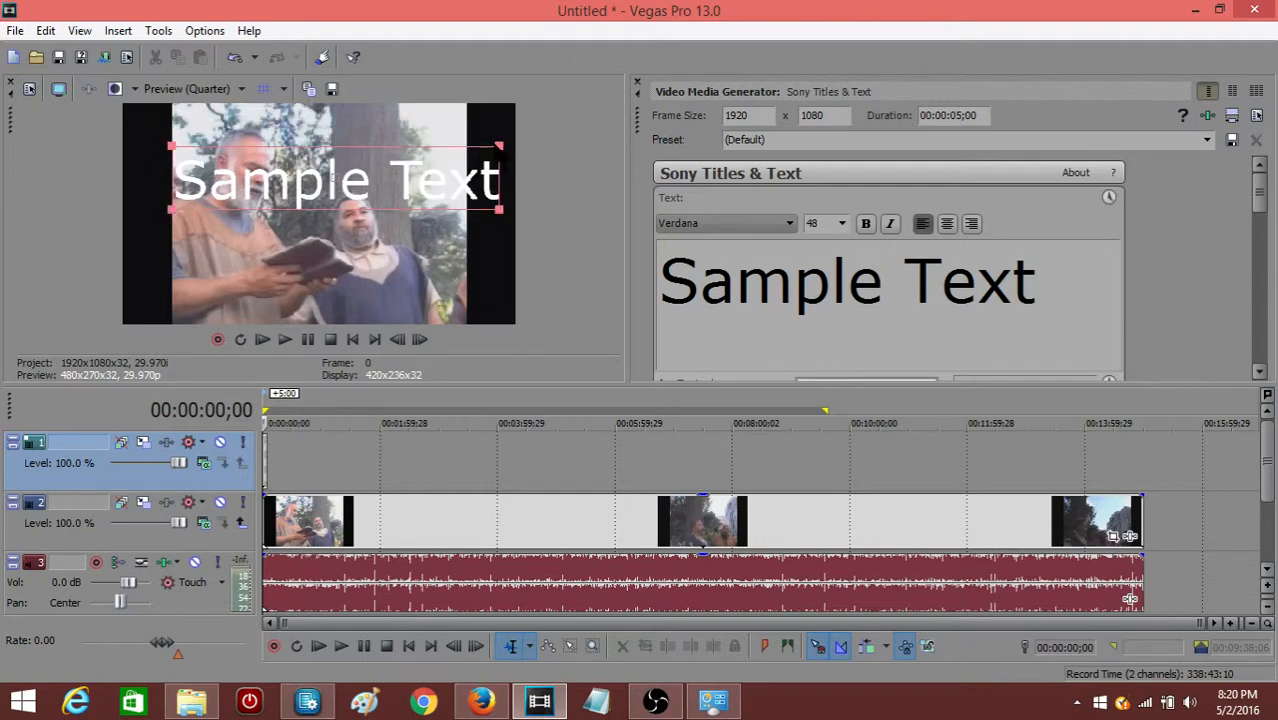
pyautogui.moveTo(499, 147); pyautogui.dragTo(465, 208)
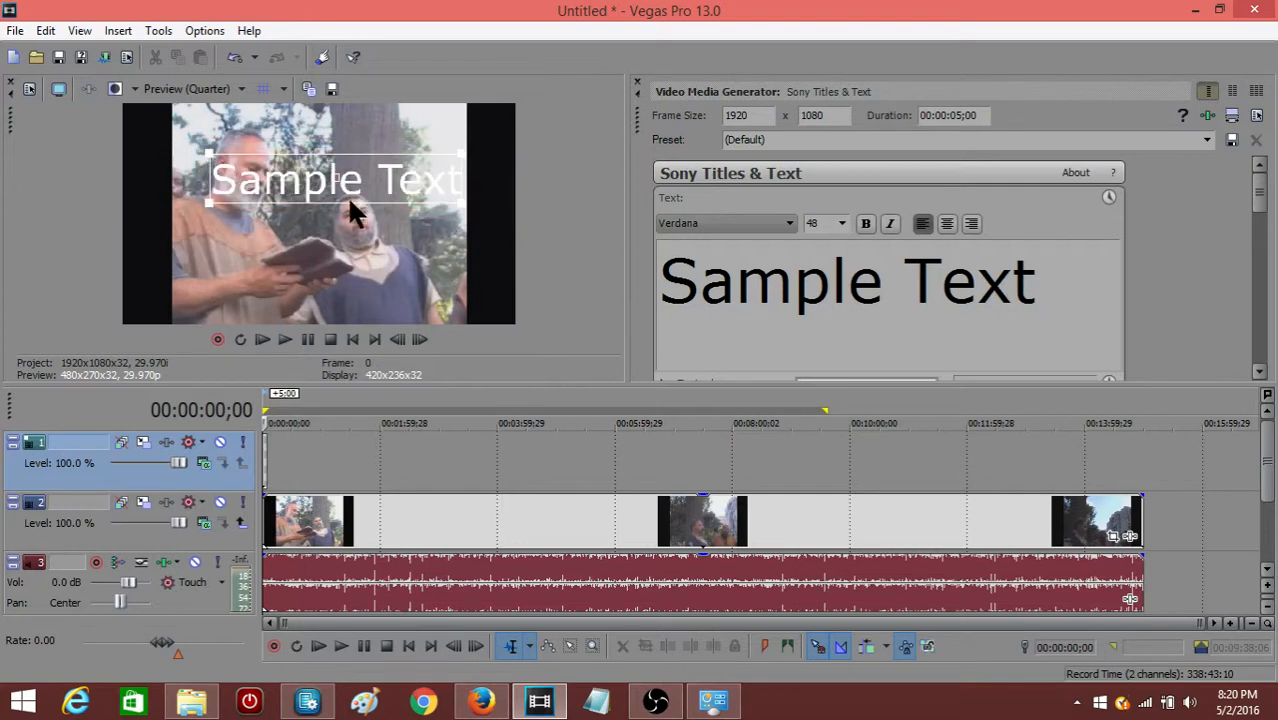
pyautogui.moveTo(349, 200); pyautogui.dragTo(390, 311)
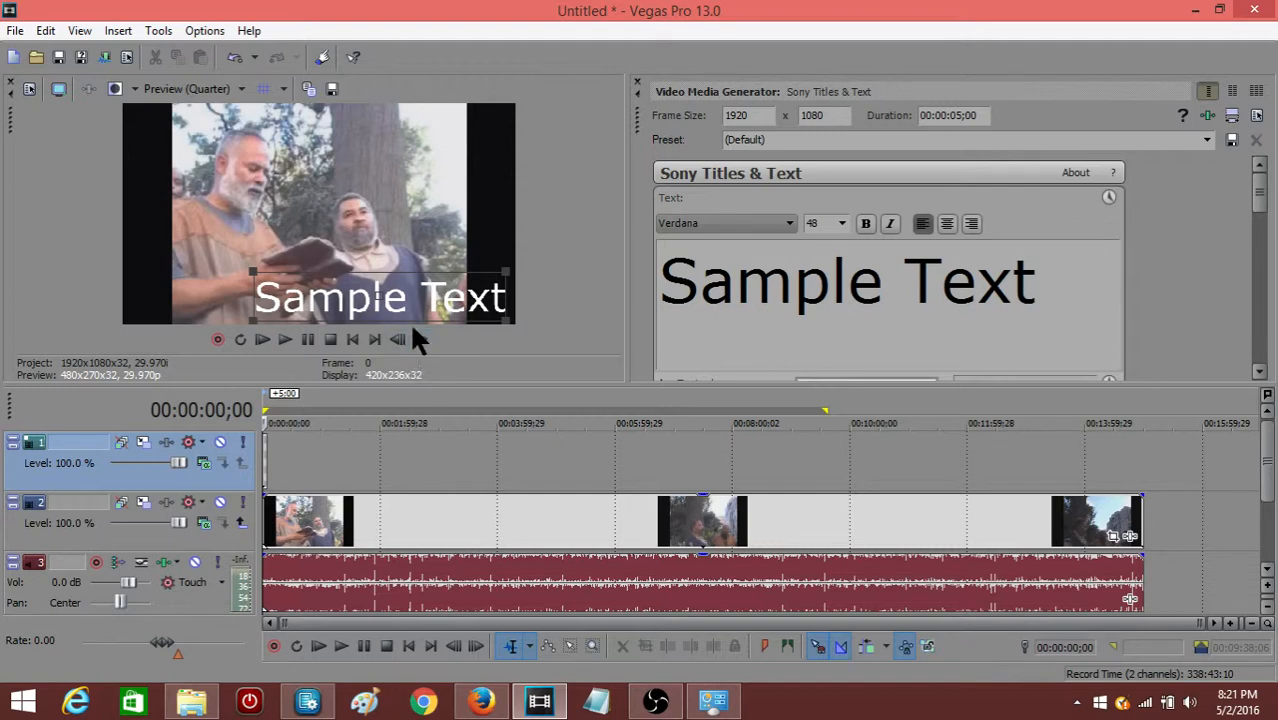
pyautogui.moveTo(380, 303); pyautogui.dragTo(387, 304)
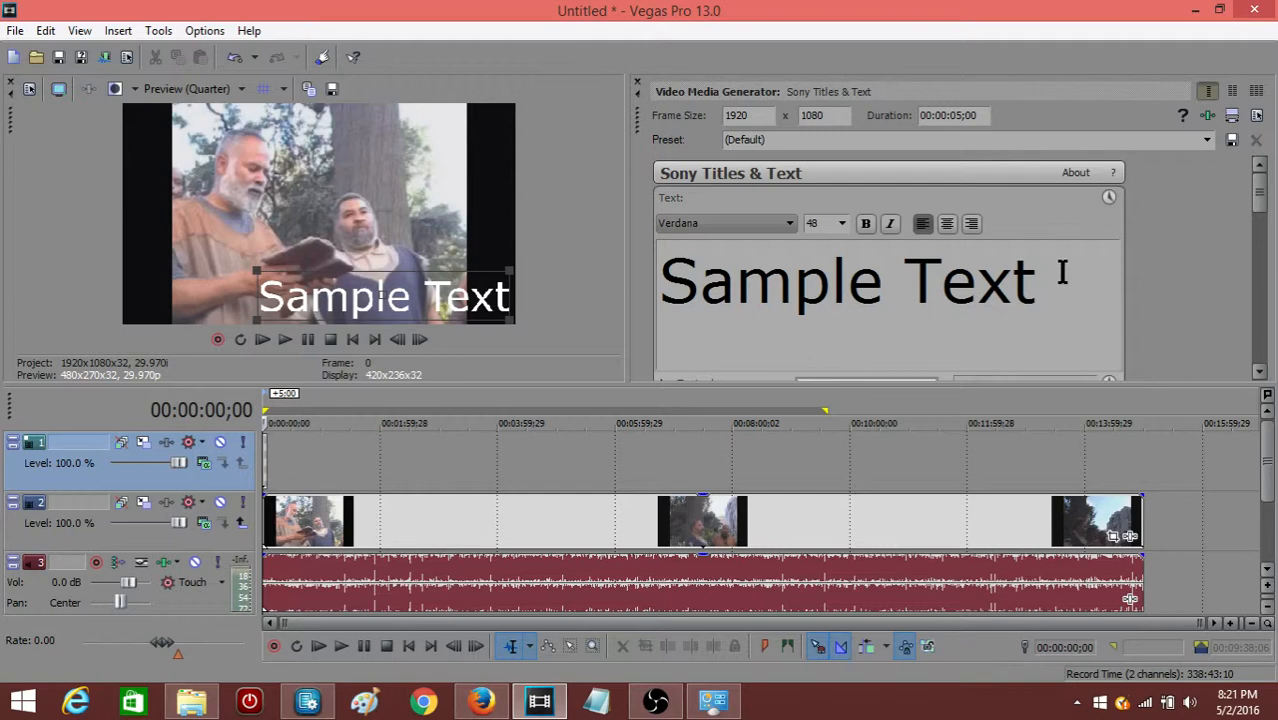
# Step: Set the sample text's font size to 24 and enlarge the title's bounding box in the video frame
pyautogui.moveTo(1062, 273); pyautogui.dragTo(700, 287)
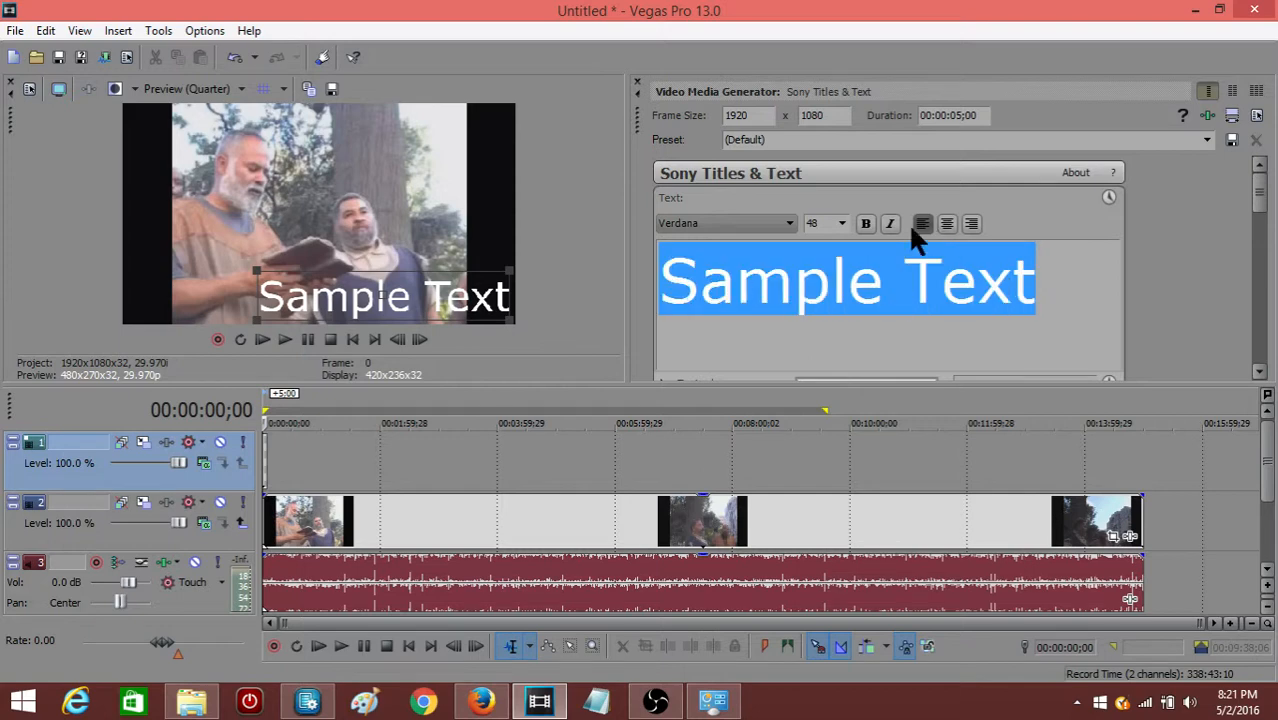
pyautogui.click(843, 224)
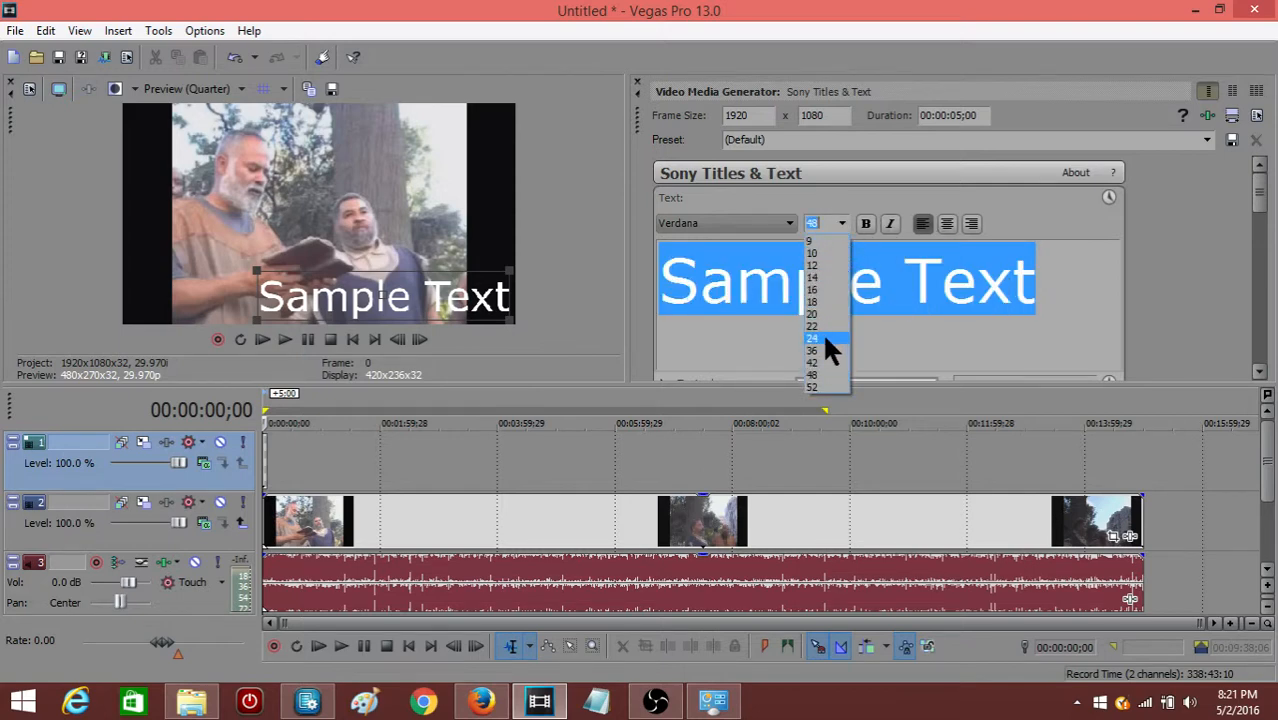
pyautogui.click(826, 338)
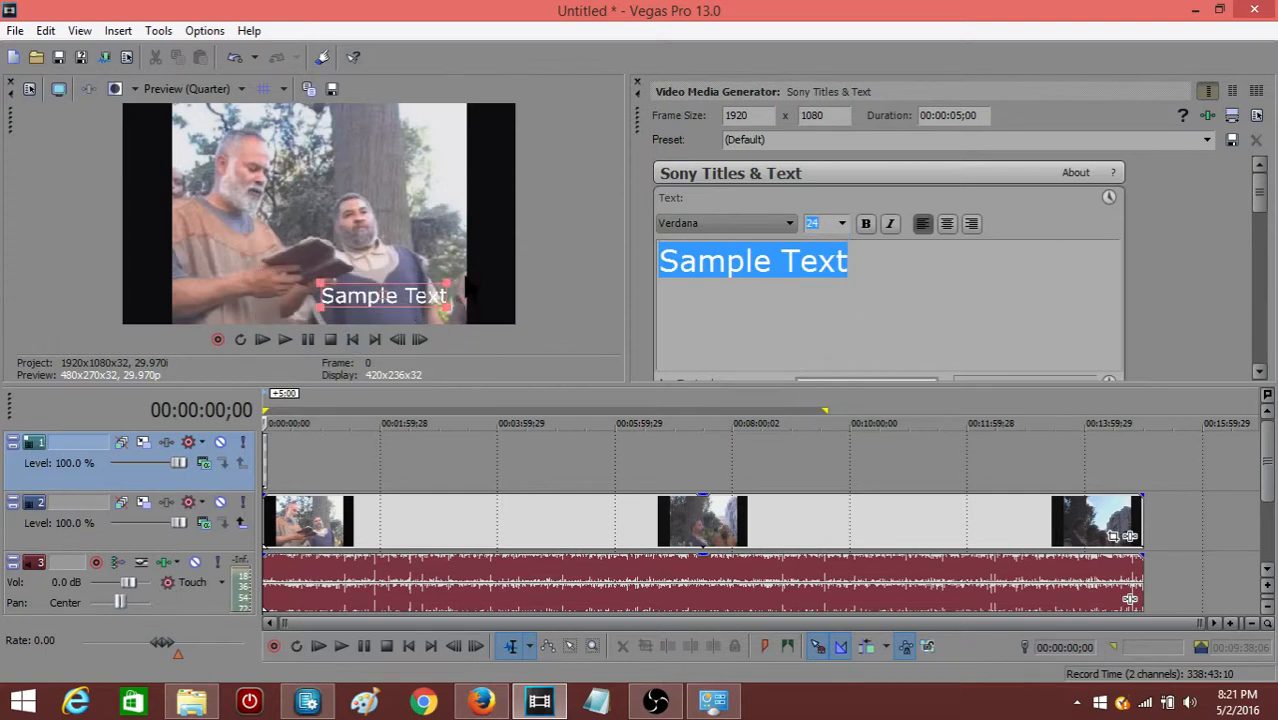
pyautogui.moveTo(465, 280); pyautogui.dragTo(500, 274)
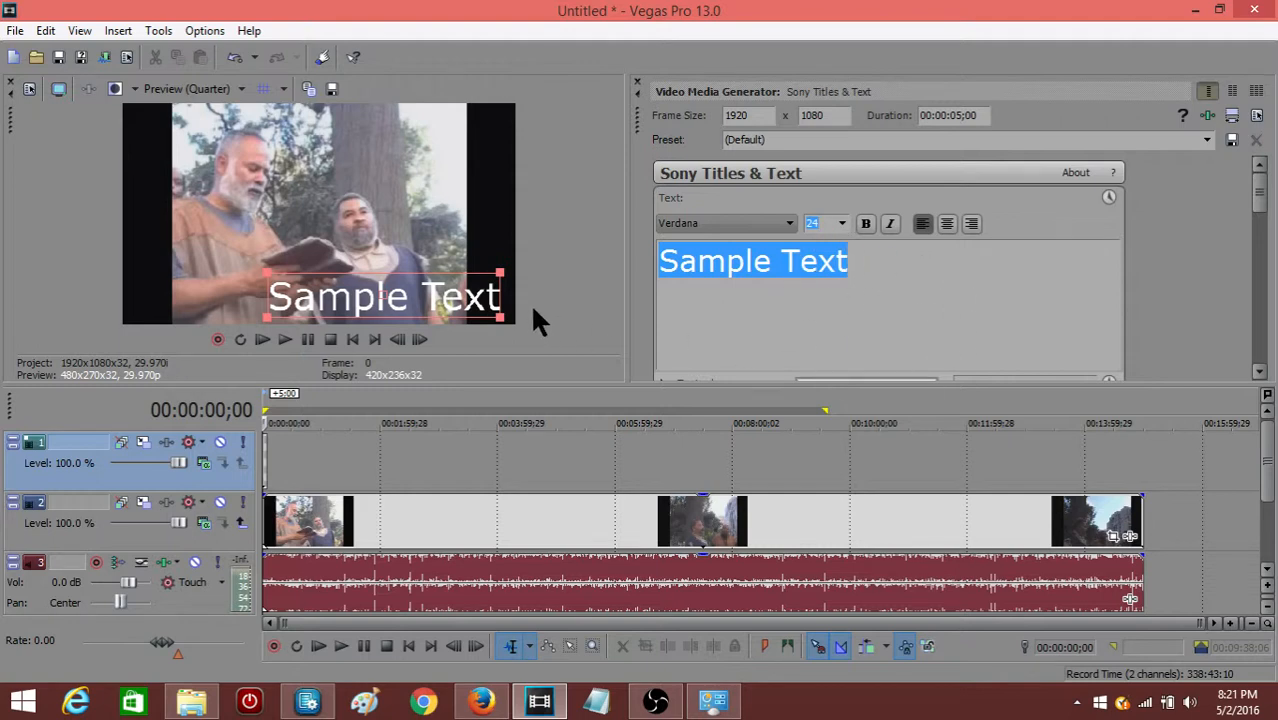
pyautogui.moveTo(505, 282)
pyautogui.mouseDown()
pyautogui.moveTo(582, 222)
pyautogui.moveTo(508, 272)
pyautogui.mouseUp()
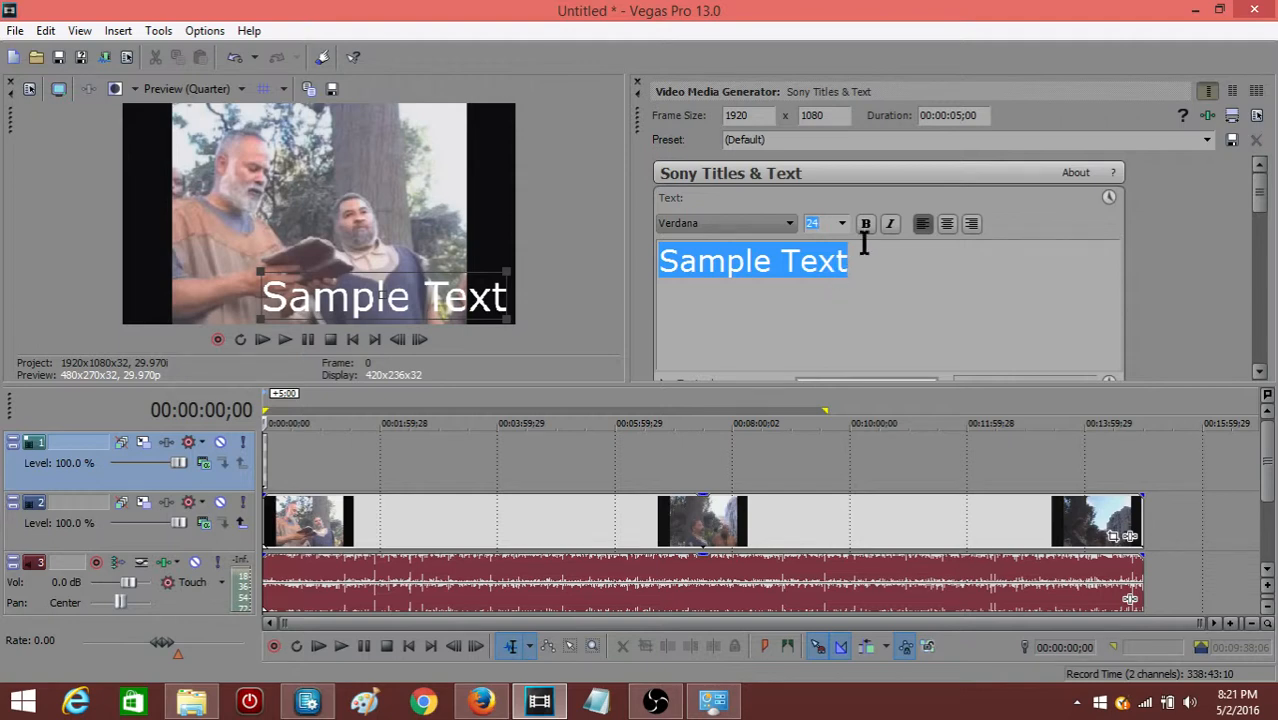
# Step: Try to set the title's font size to the custom value 25
pyautogui.write('Yah')
pyautogui.click(870, 286)
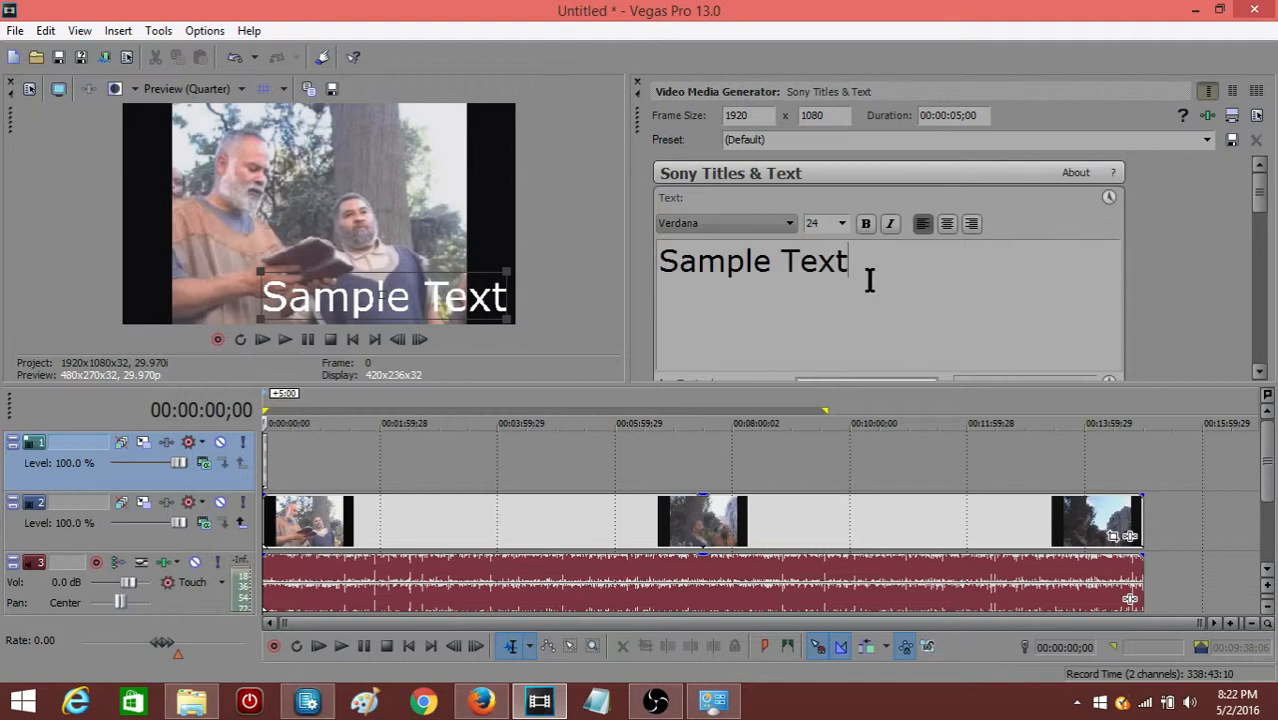
pyautogui.doubleClick(825, 224)
pyautogui.click(842, 223)
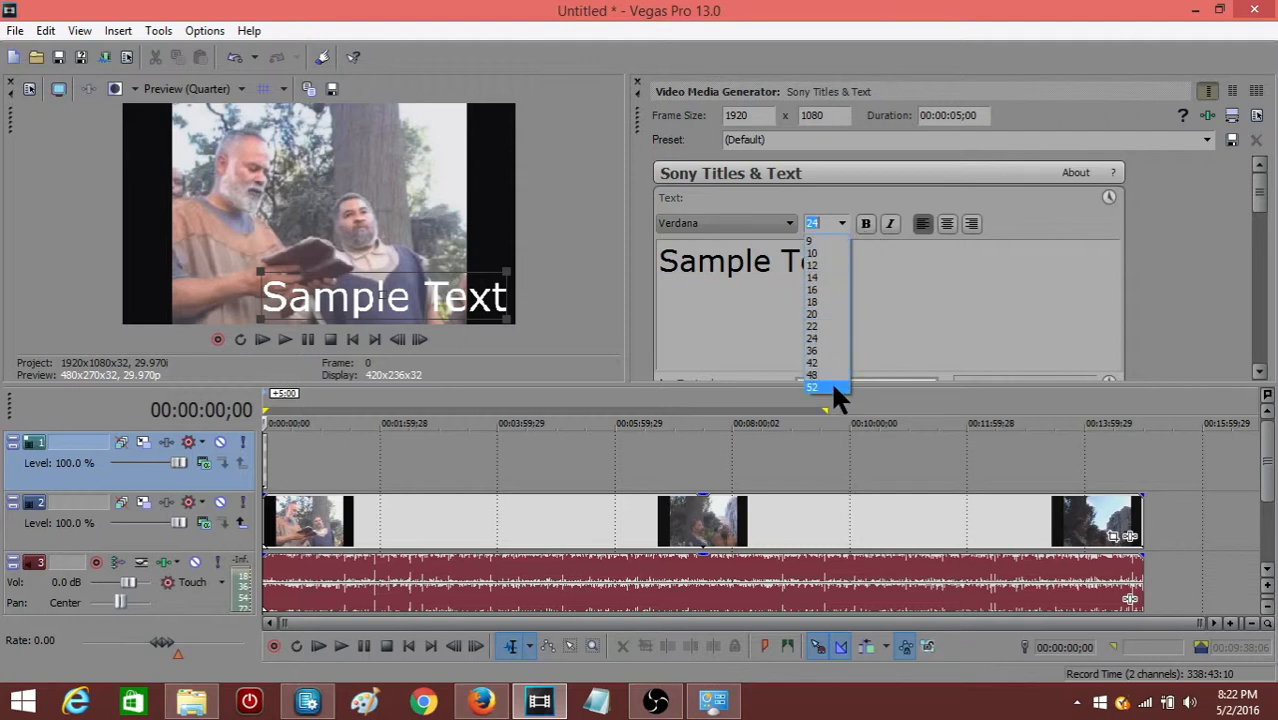
pyautogui.click(826, 224)
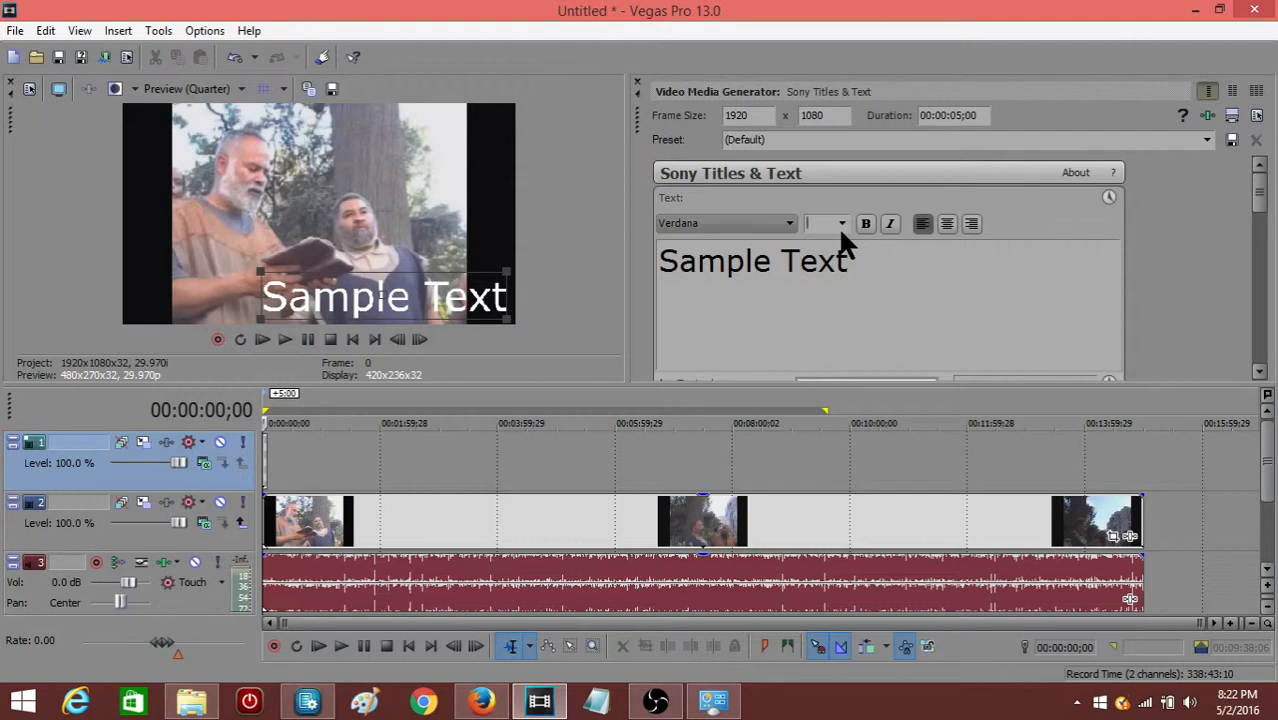
pyautogui.write('25')
pyautogui.click(859, 285)
# Step: Replace the title's sample text with "Yasharahla"
pyautogui.moveTo(866, 270); pyautogui.dragTo(615, 286)
pyautogui.doubleClick(791, 272)
pyautogui.moveTo(864, 271); pyautogui.dragTo(642, 285)
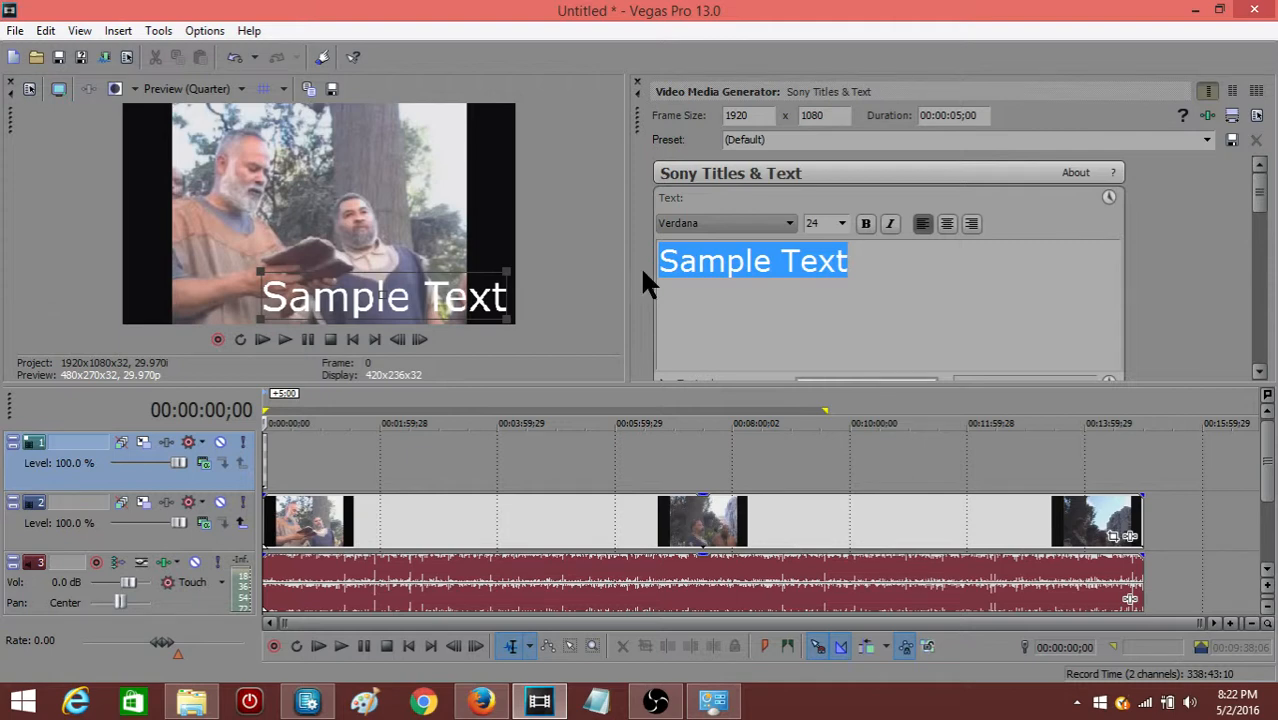
pyautogui.write('Yah')
pyautogui.press('BackSpace')
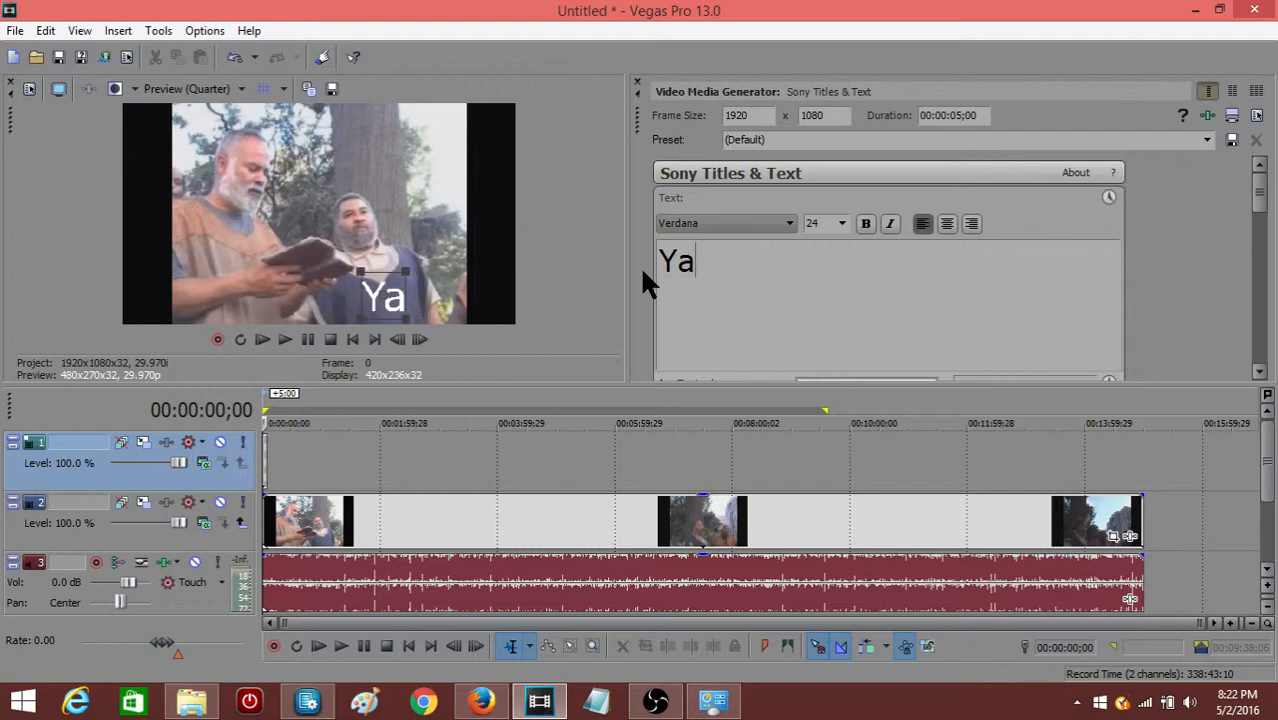
pyautogui.write('sharahla')
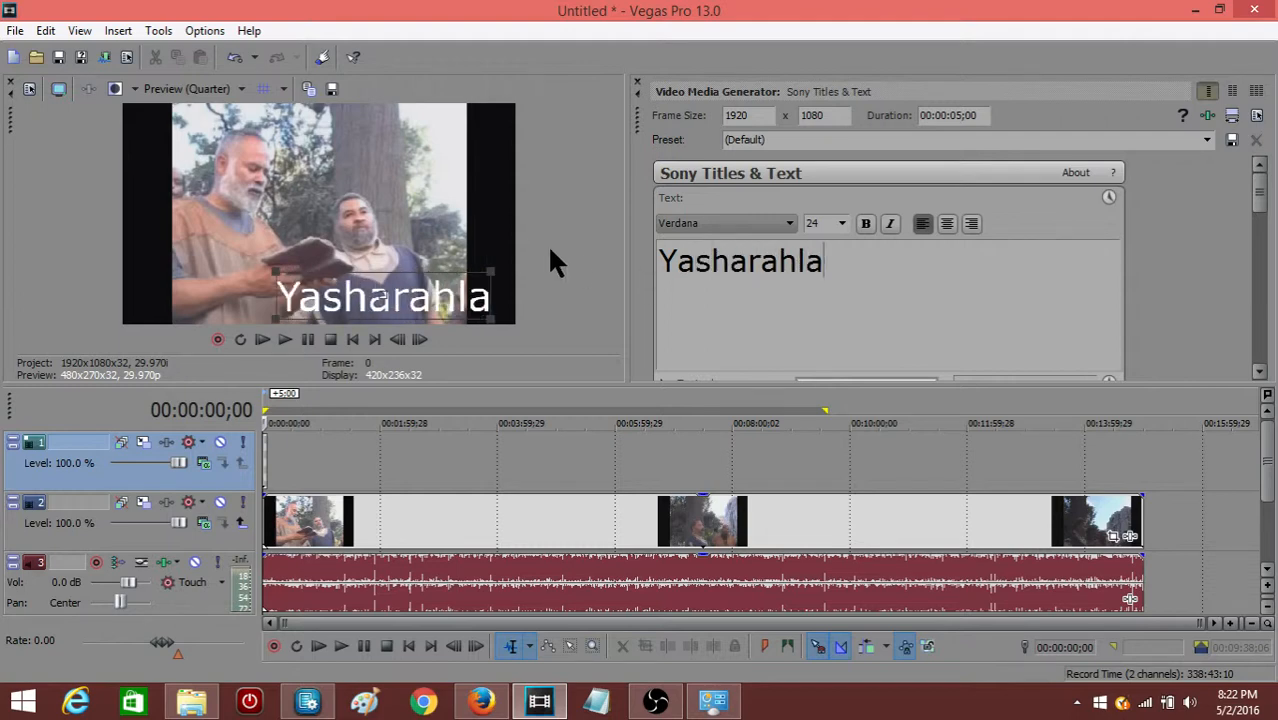
# Step: Select the whole "Yasharahla" title text and try it in the Utsaah, Urdu Typesetting, Tahoma and Sitka Text fonts
pyautogui.moveTo(834, 263); pyautogui.dragTo(660, 263)
pyautogui.click(846, 275)
pyautogui.moveTo(859, 262); pyautogui.dragTo(653, 265)
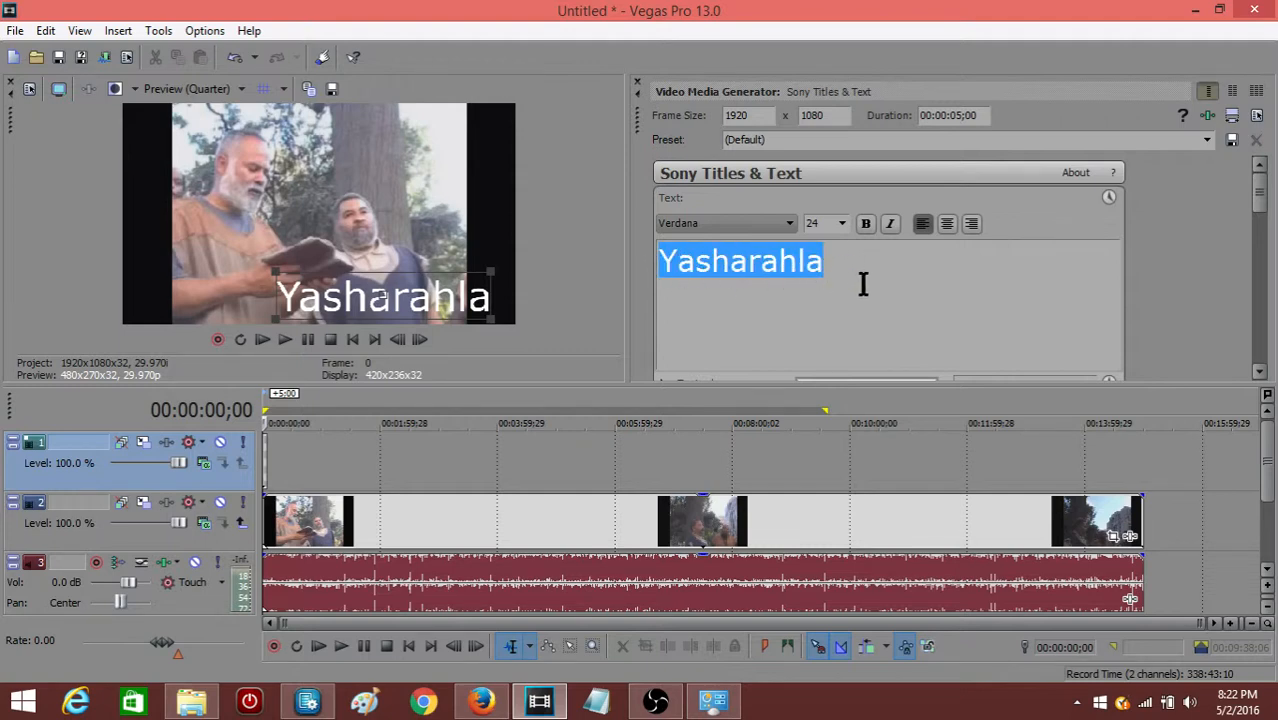
pyautogui.click(787, 227)
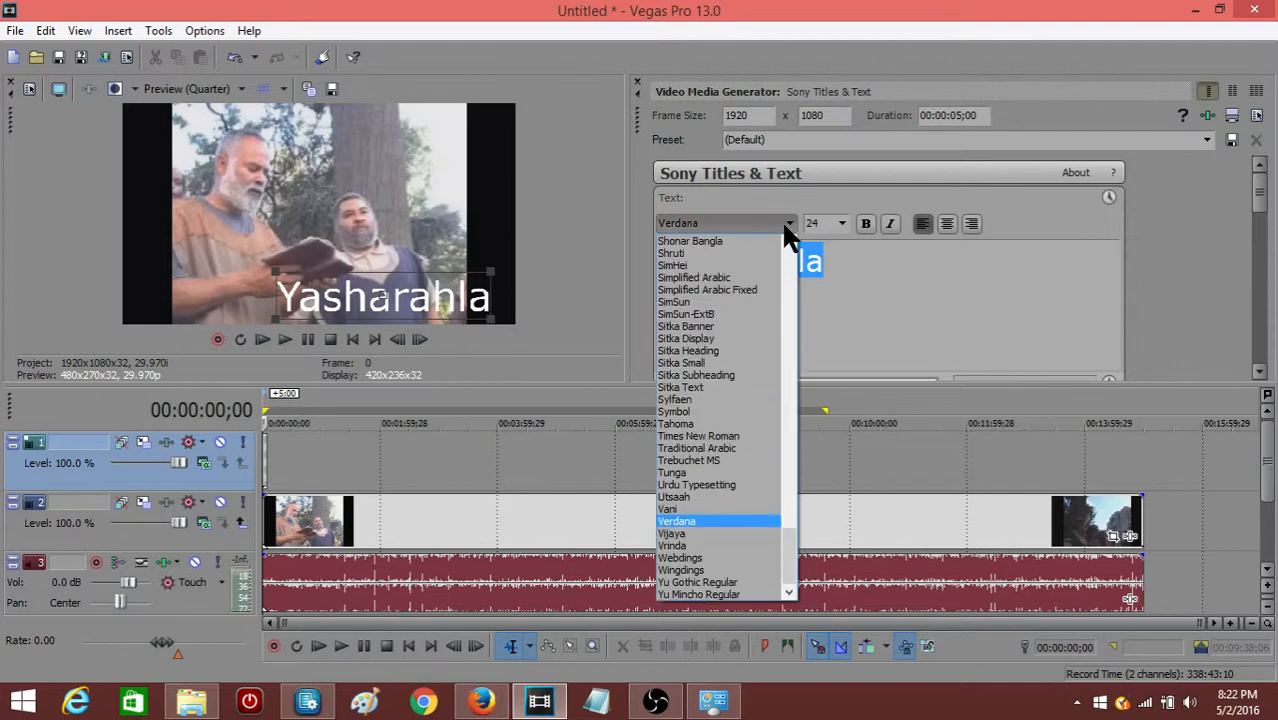
pyautogui.click(787, 226)
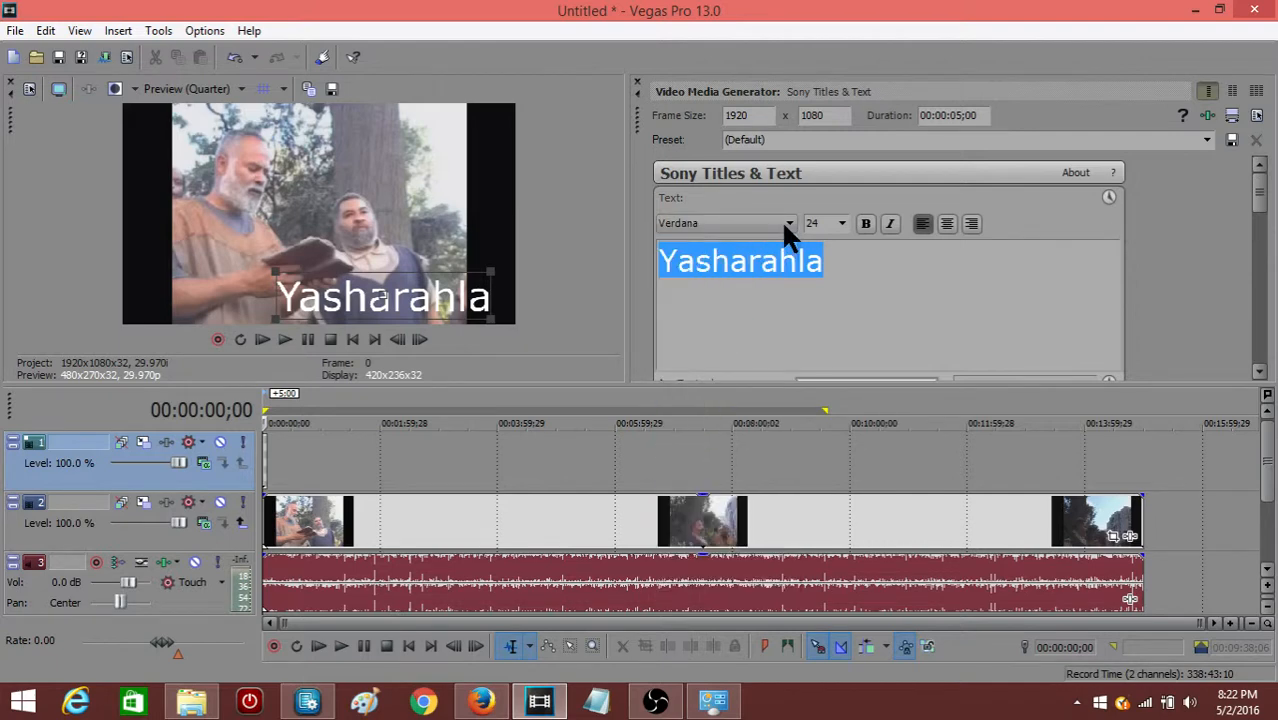
pyautogui.scroll(3, 785, 233)
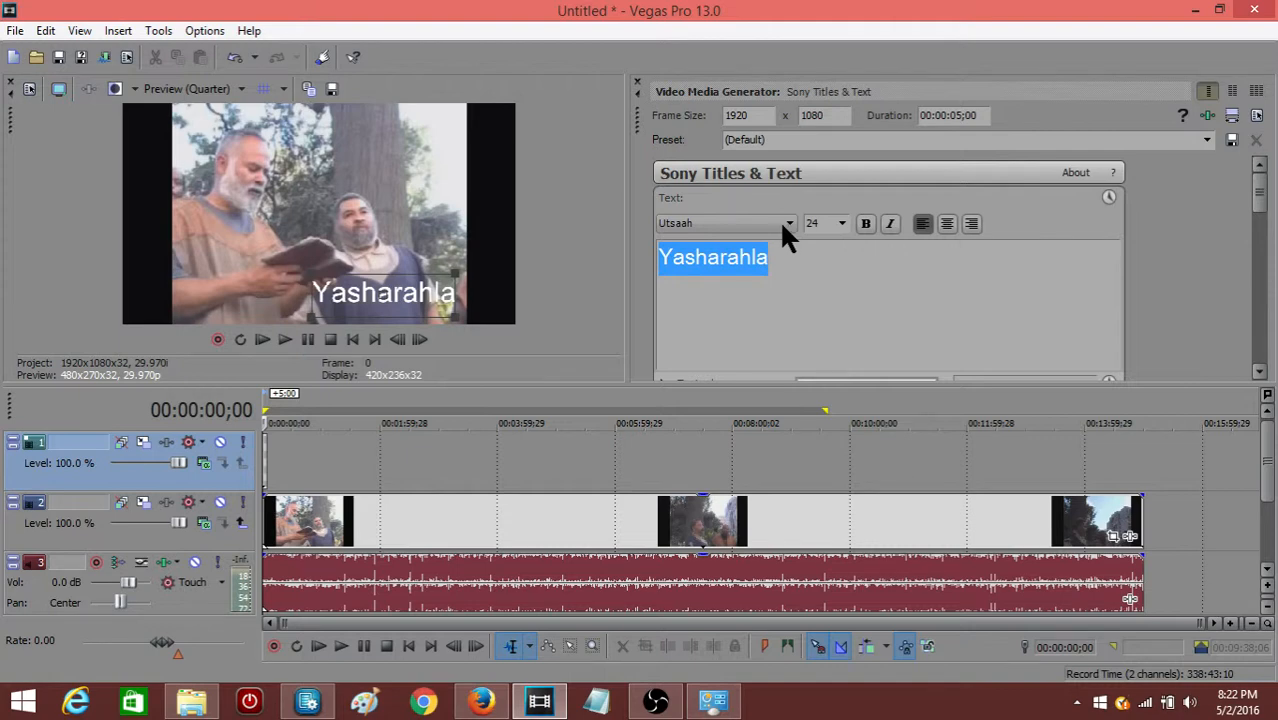
pyautogui.click(785, 227)
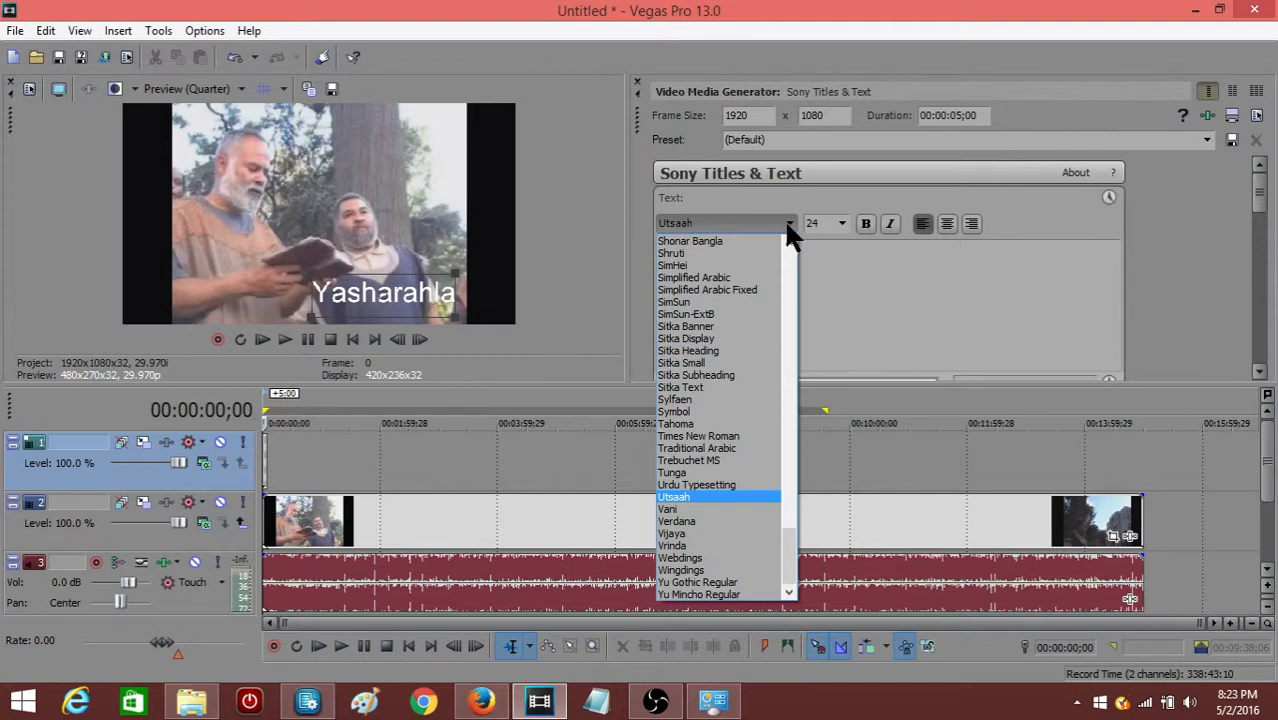
pyautogui.click(786, 226)
pyautogui.scroll(5, 786, 226)
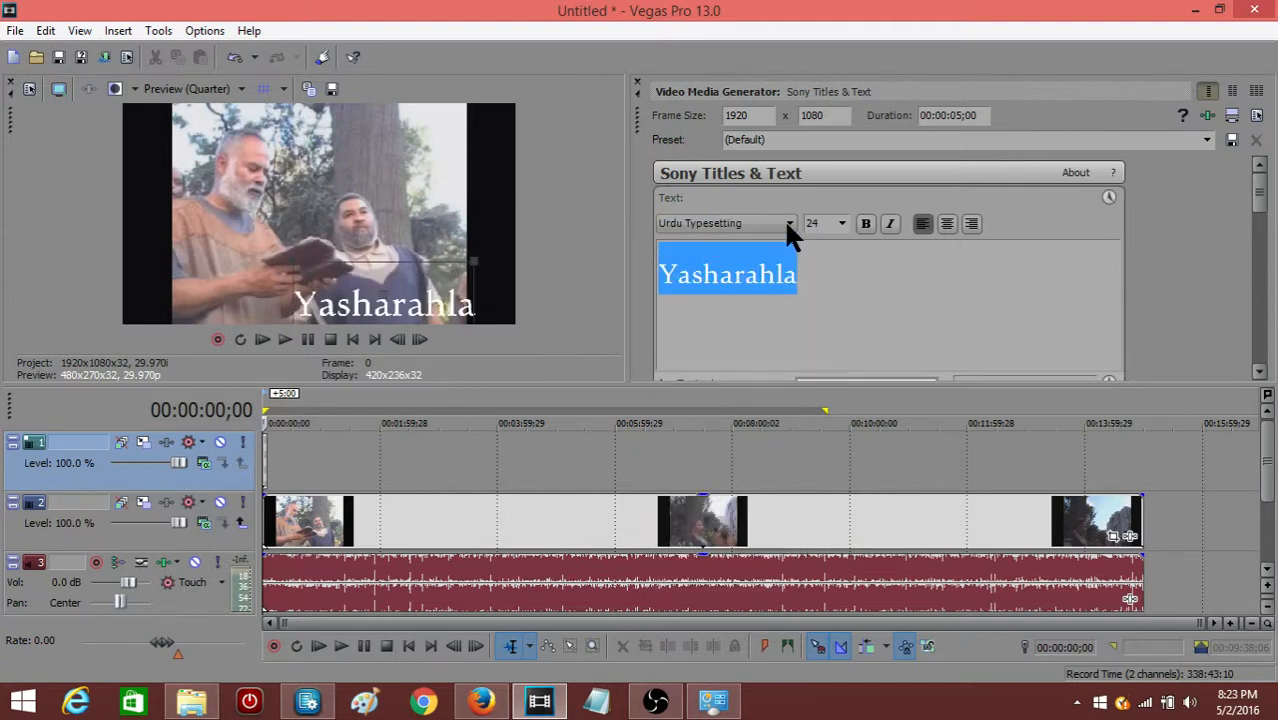
pyautogui.scroll(3, 787, 227)
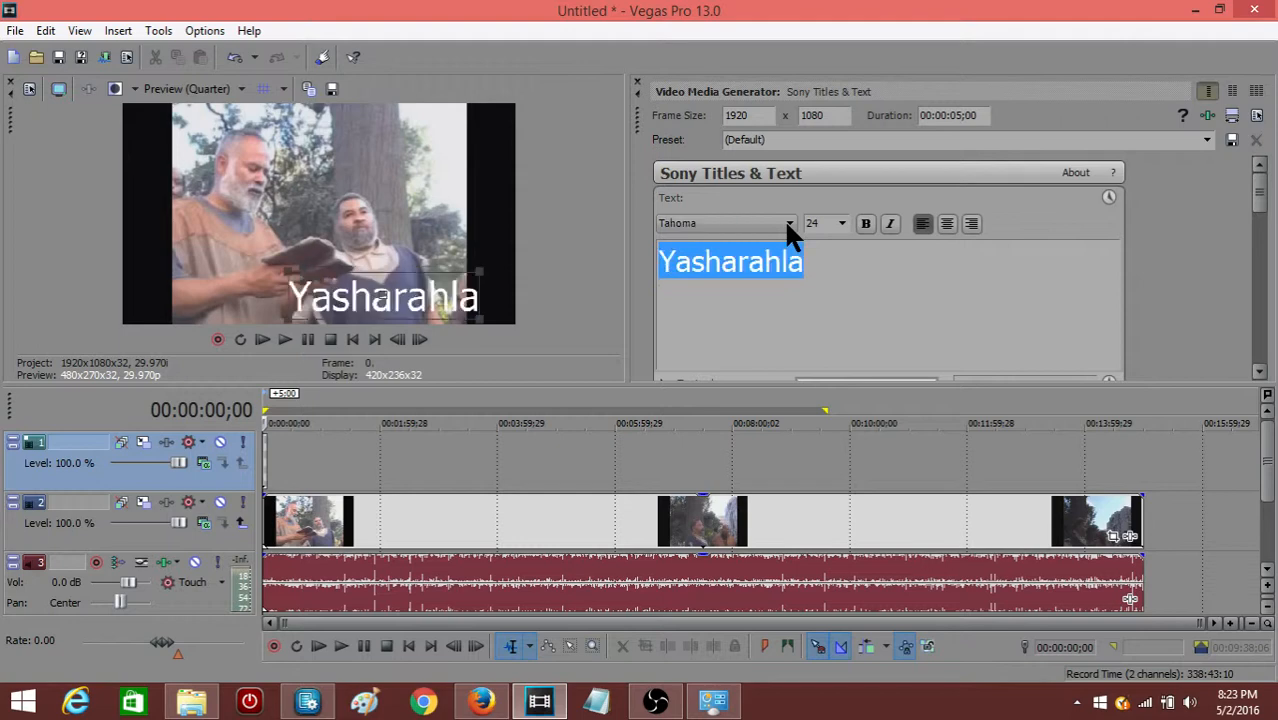
pyautogui.scroll(4, 787, 227)
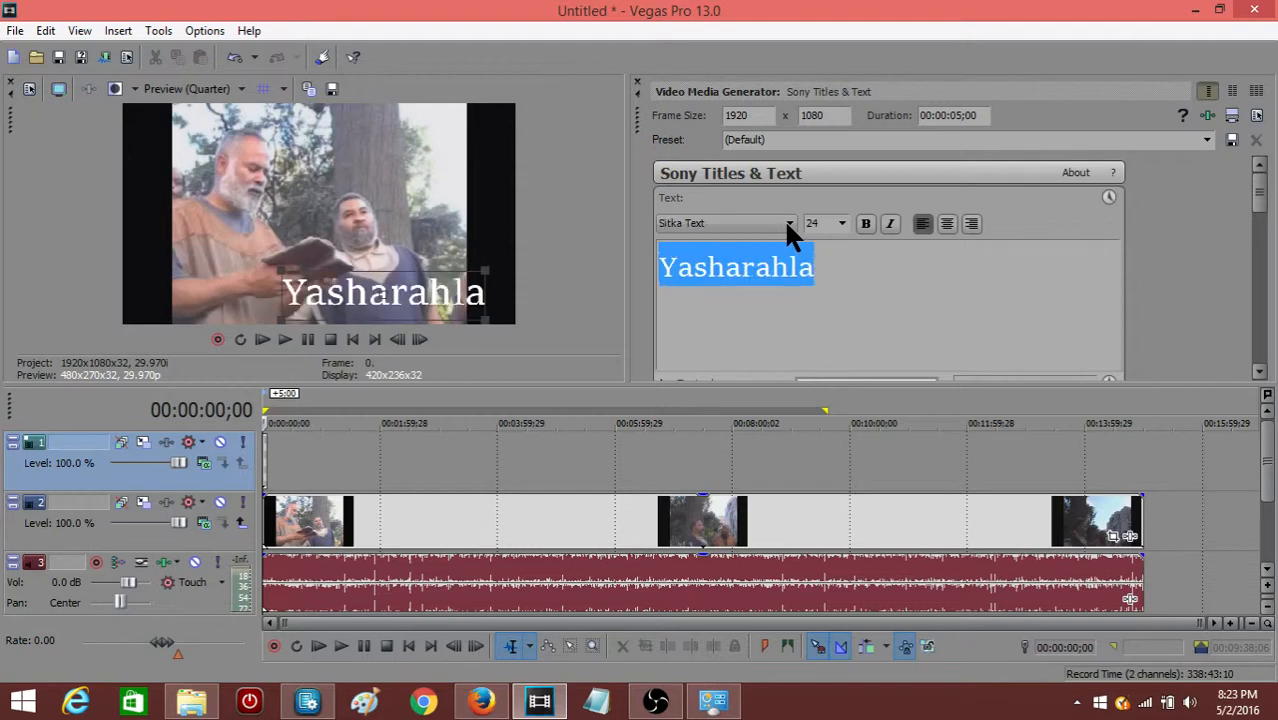
# Step: Change the font of the "Yasharahla" title to Segoe UI Emoji
pyautogui.scroll(-4, 786, 227)
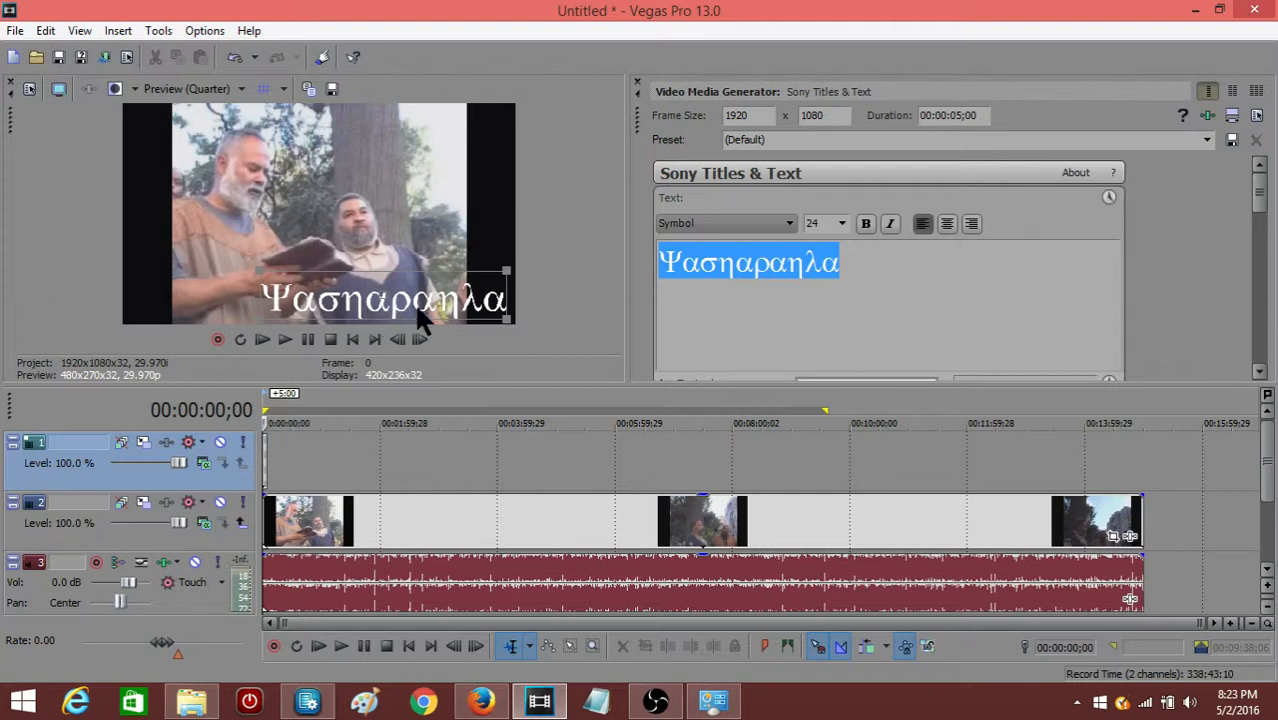
pyautogui.scroll(-4, 783, 225)
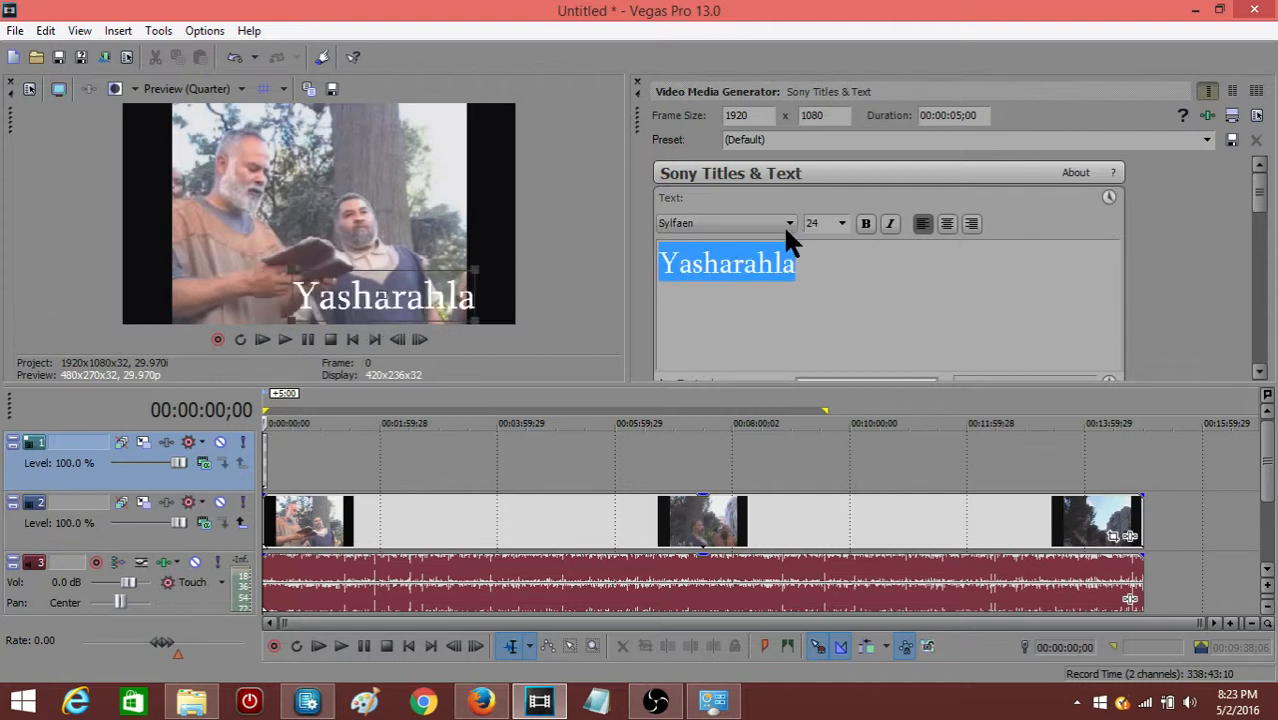
pyautogui.scroll(-4, 783, 225)
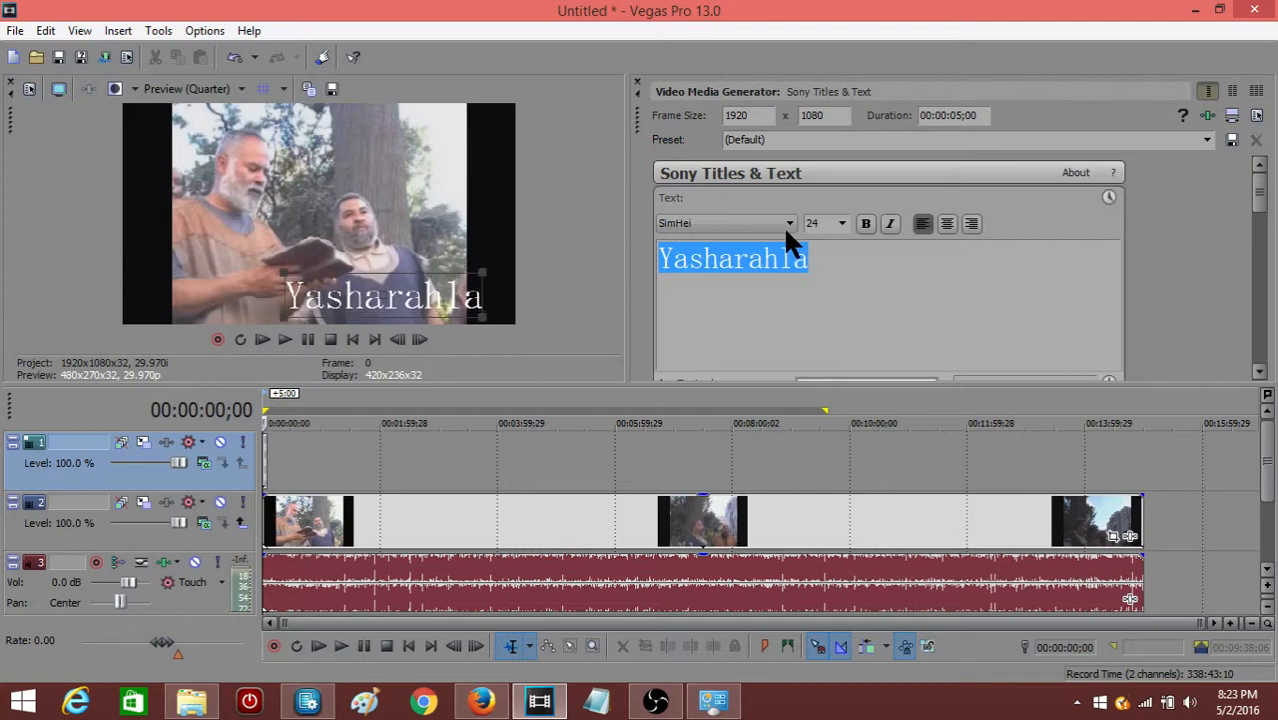
pyautogui.scroll(-1, 783, 226)
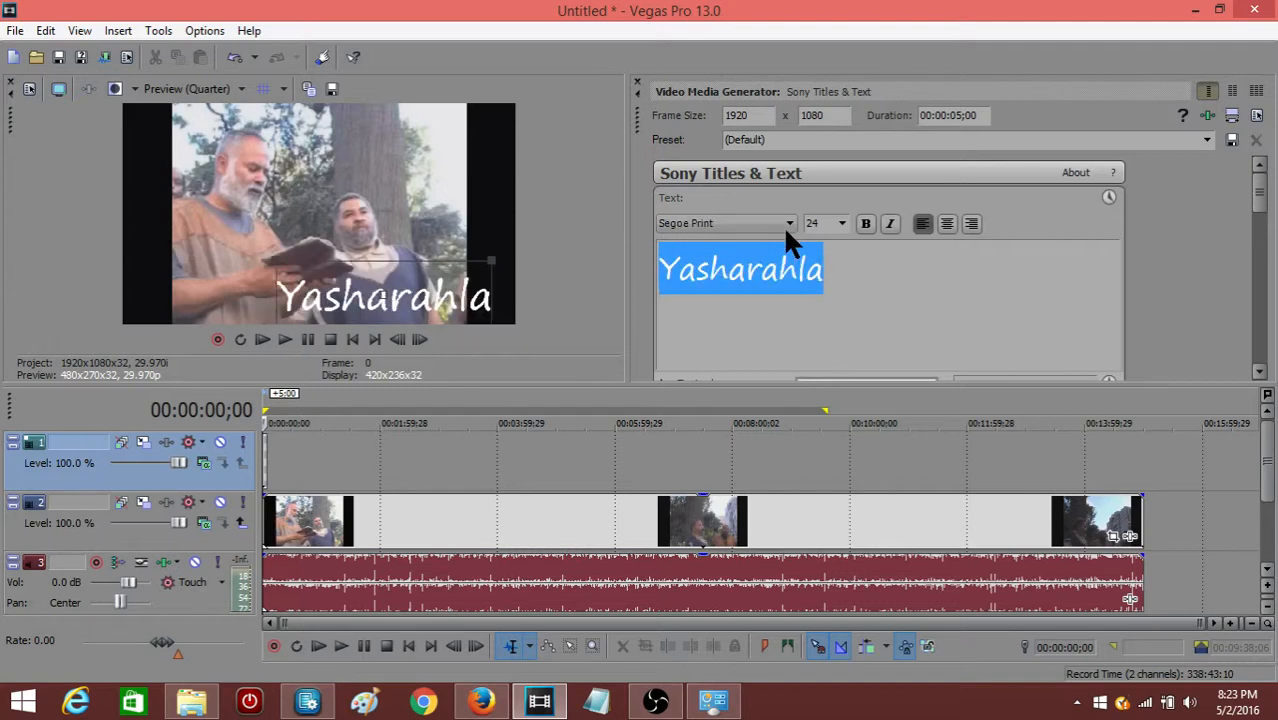
pyautogui.scroll(-2, 783, 226)
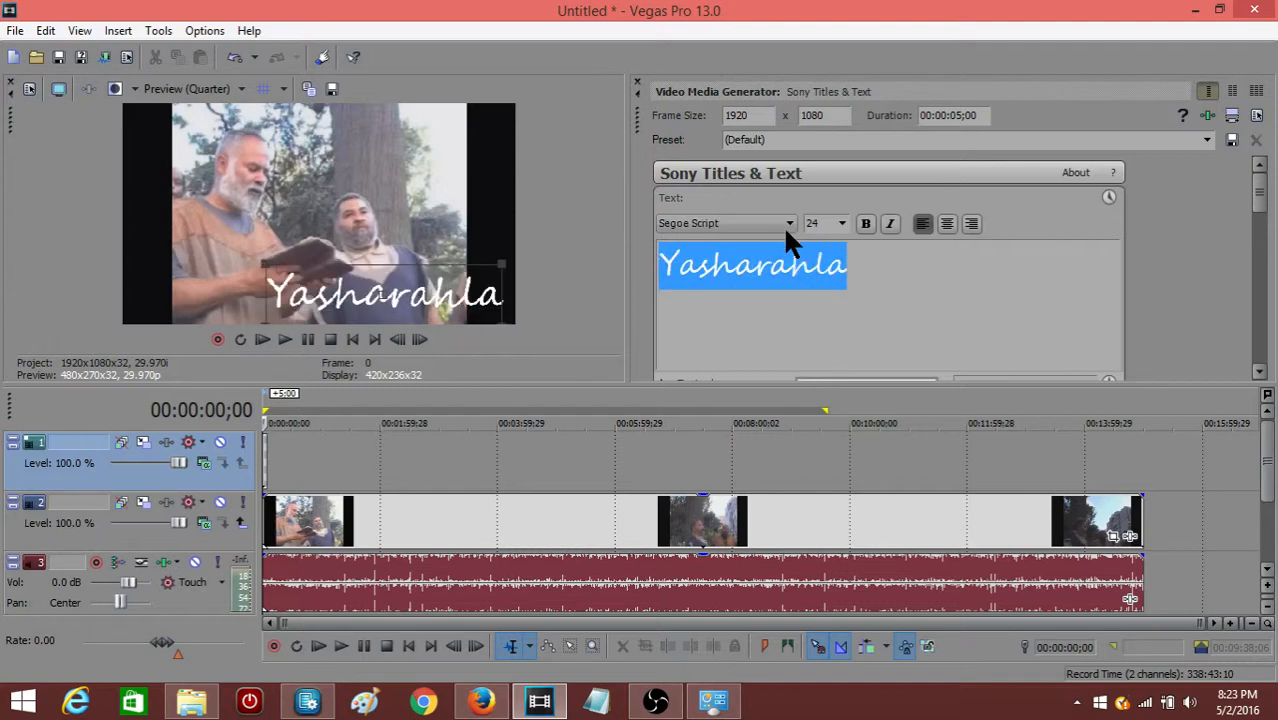
pyautogui.click(829, 267)
pyautogui.doubleClick(830, 262)
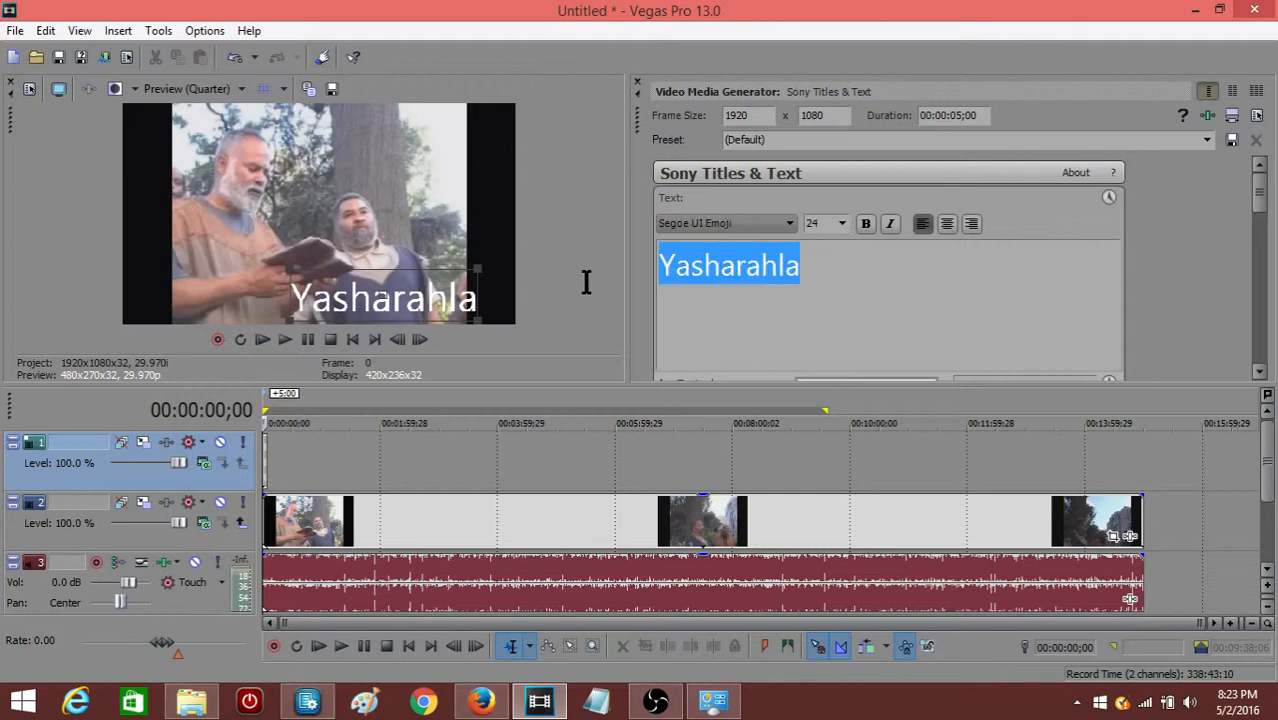
# Step: Make the "Yasharahla" title bold and italic, with left alignment
pyautogui.click(866, 225)
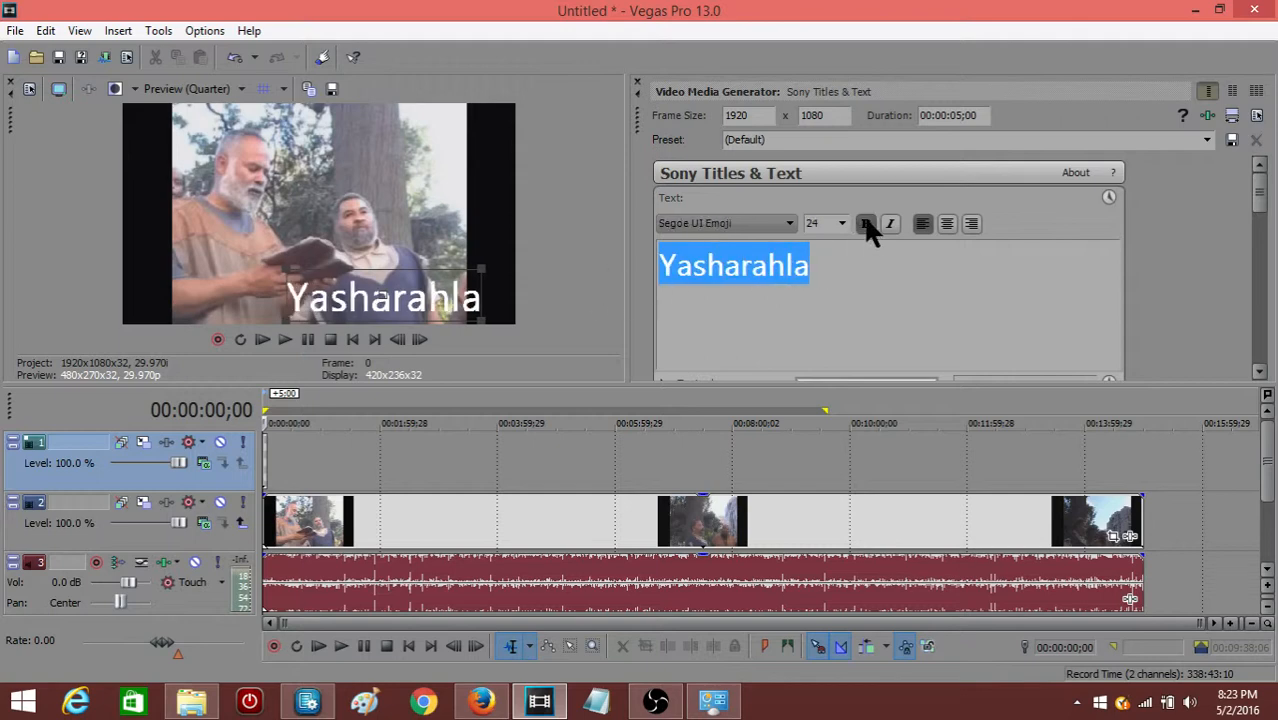
pyautogui.click(887, 222)
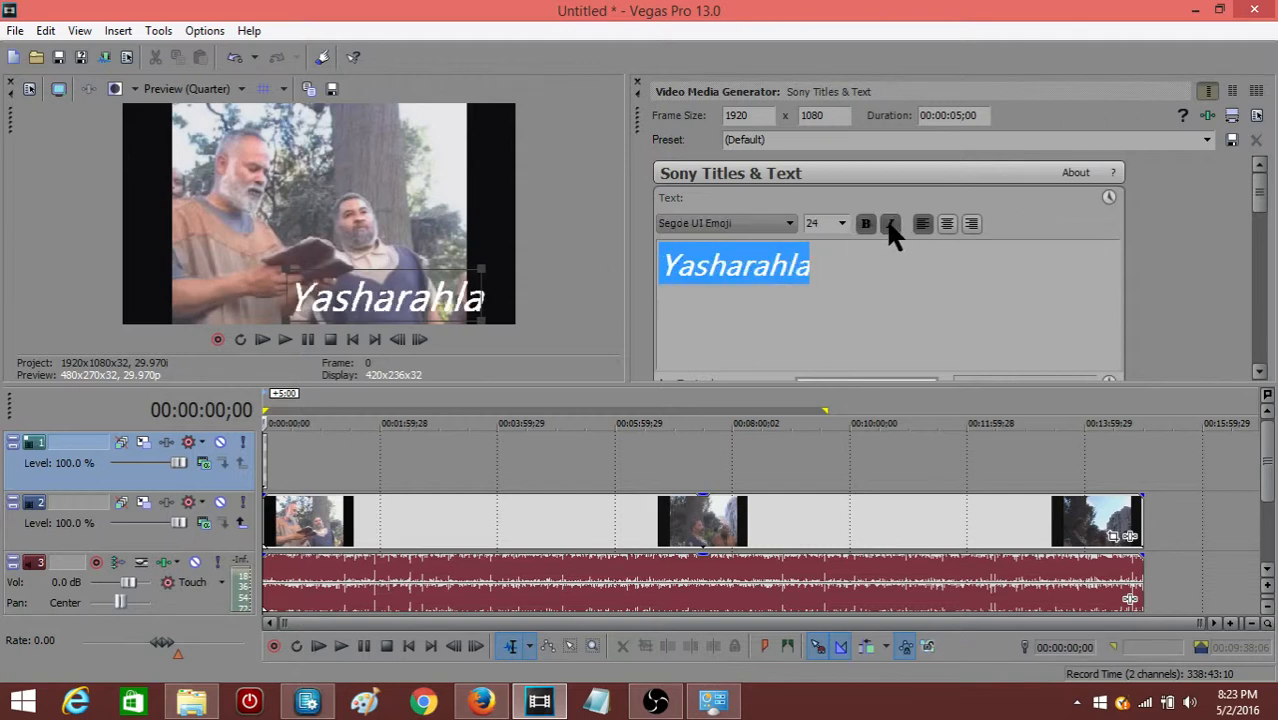
pyautogui.click(887, 222)
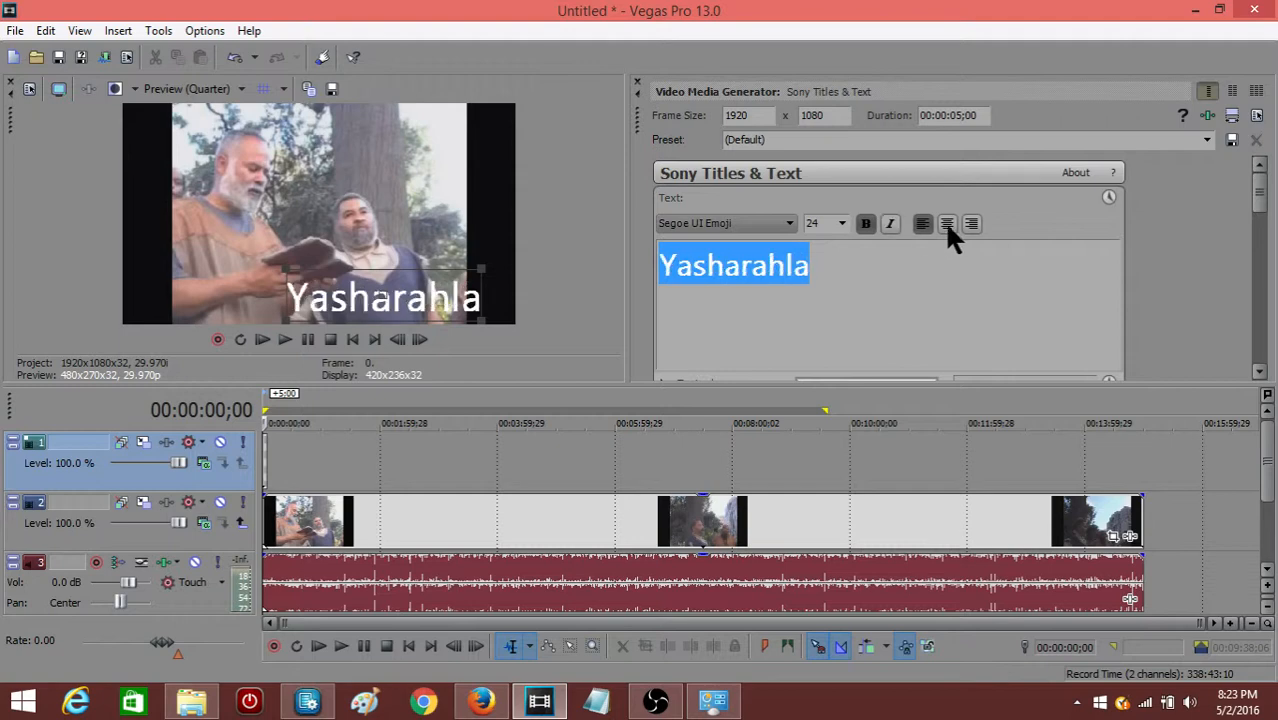
pyautogui.click(947, 222)
pyautogui.click(971, 225)
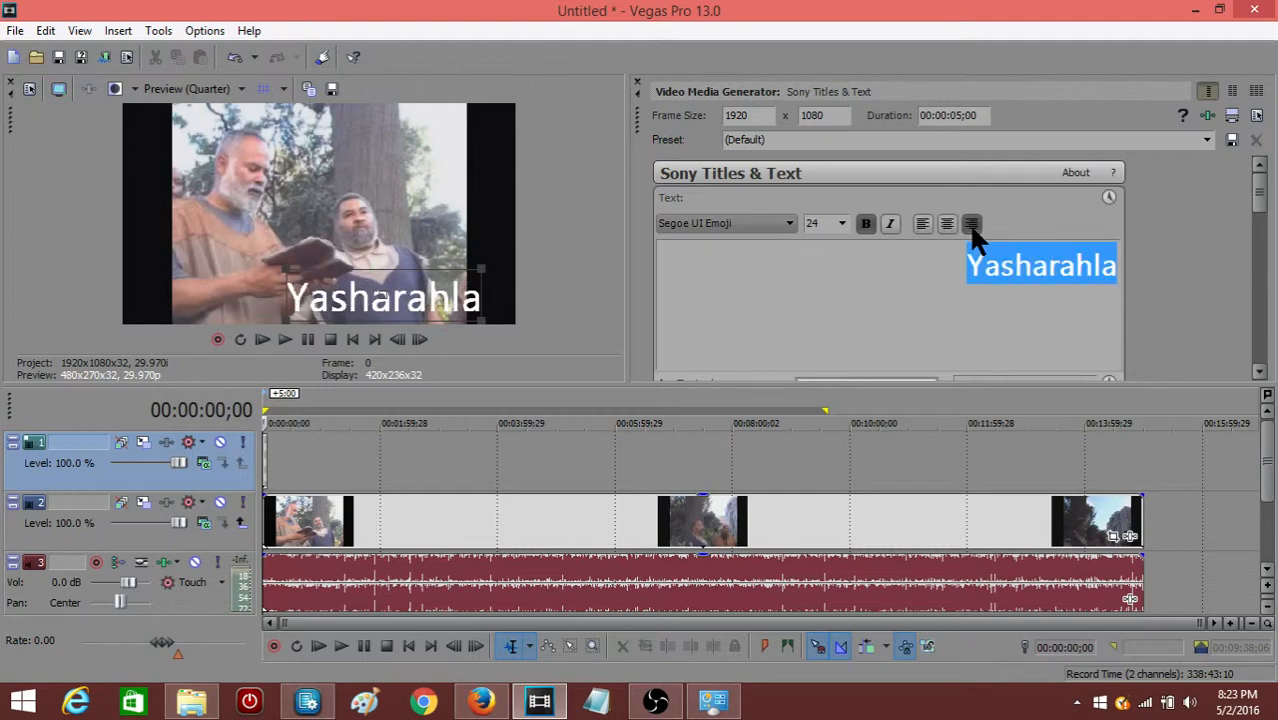
pyautogui.click(922, 223)
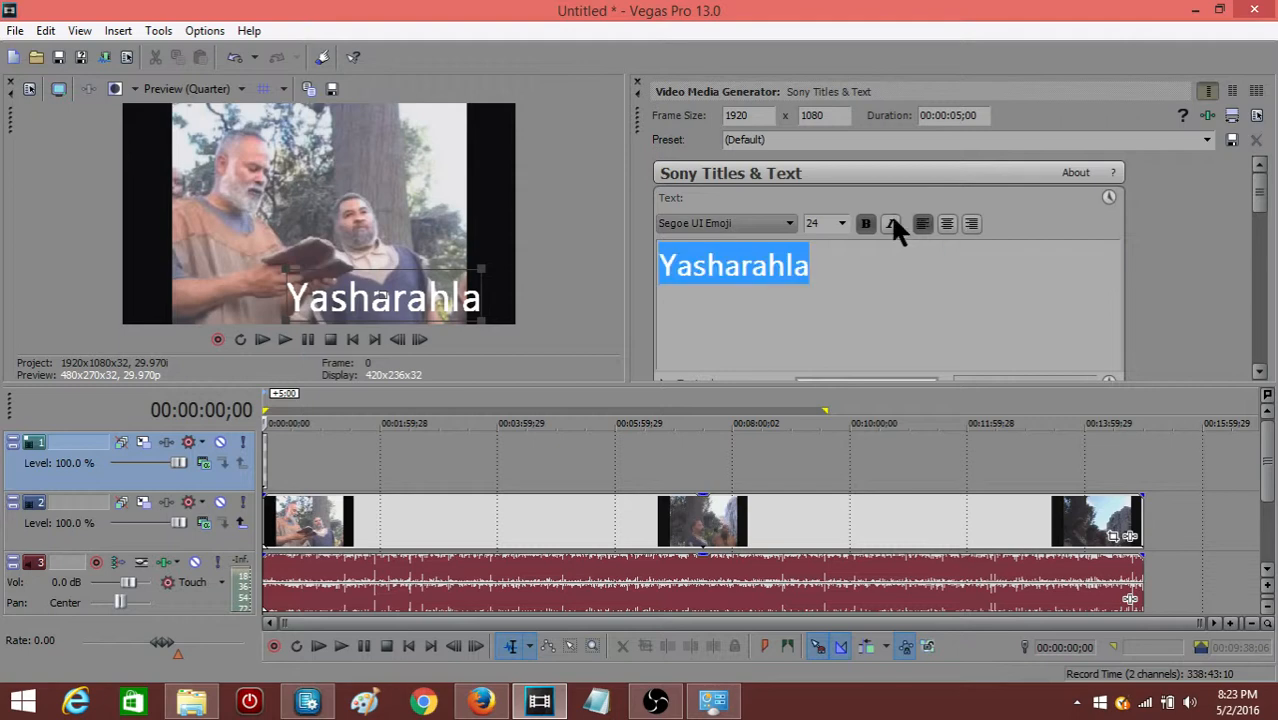
pyautogui.click(889, 222)
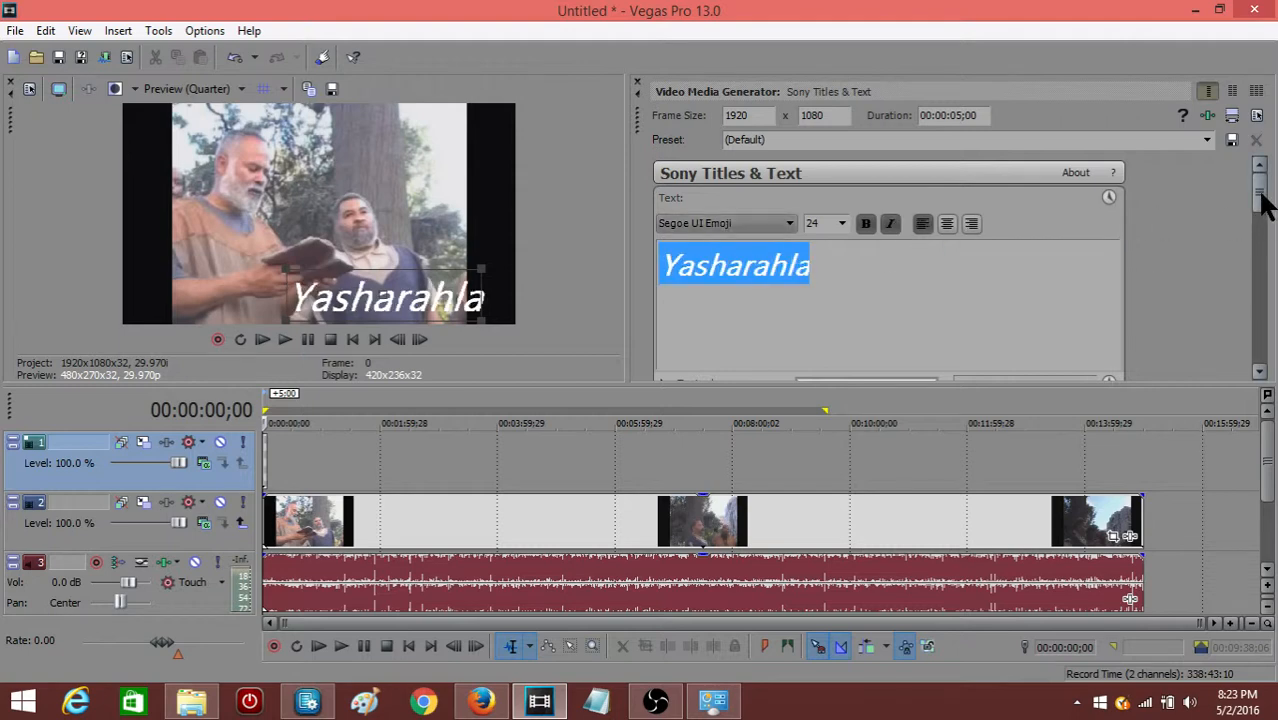
# Step: Set the "Yasharahla" title's text color to blue, with RGBA values of about 0.09, 0.16, 0.96, 1.0
pyautogui.moveTo(1259, 200); pyautogui.dragTo(1209, 278)
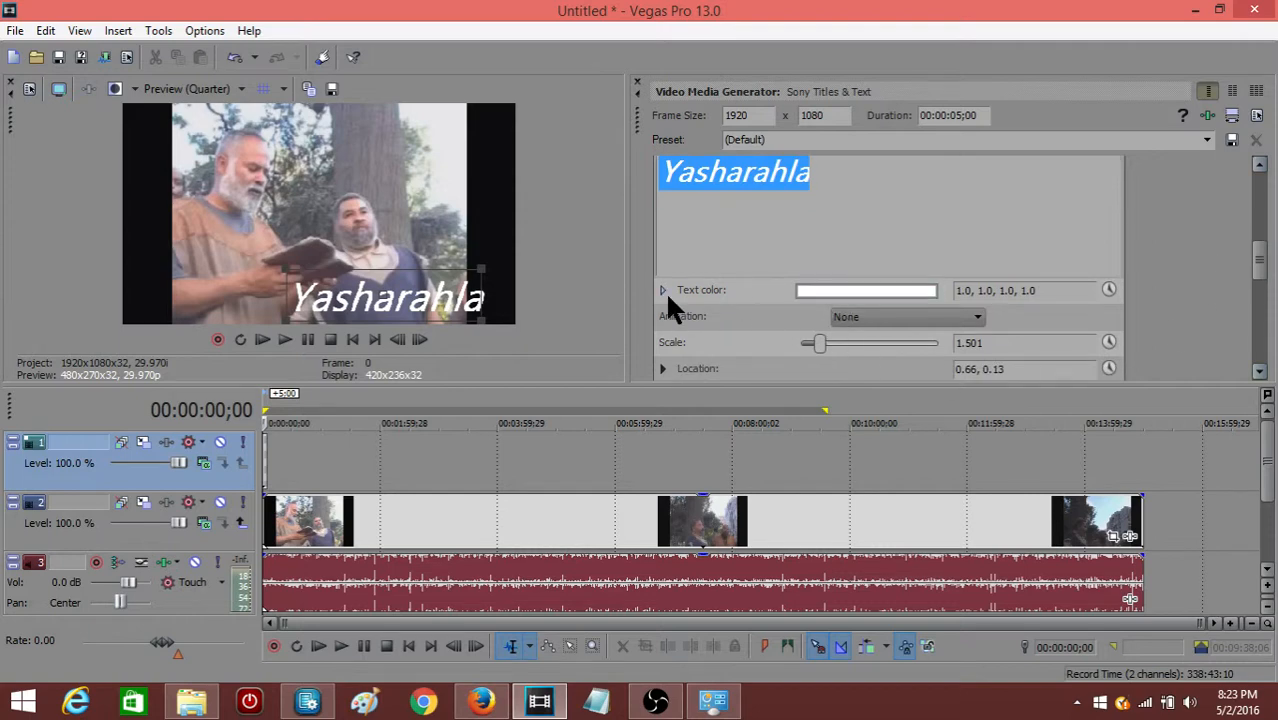
pyautogui.click(824, 291)
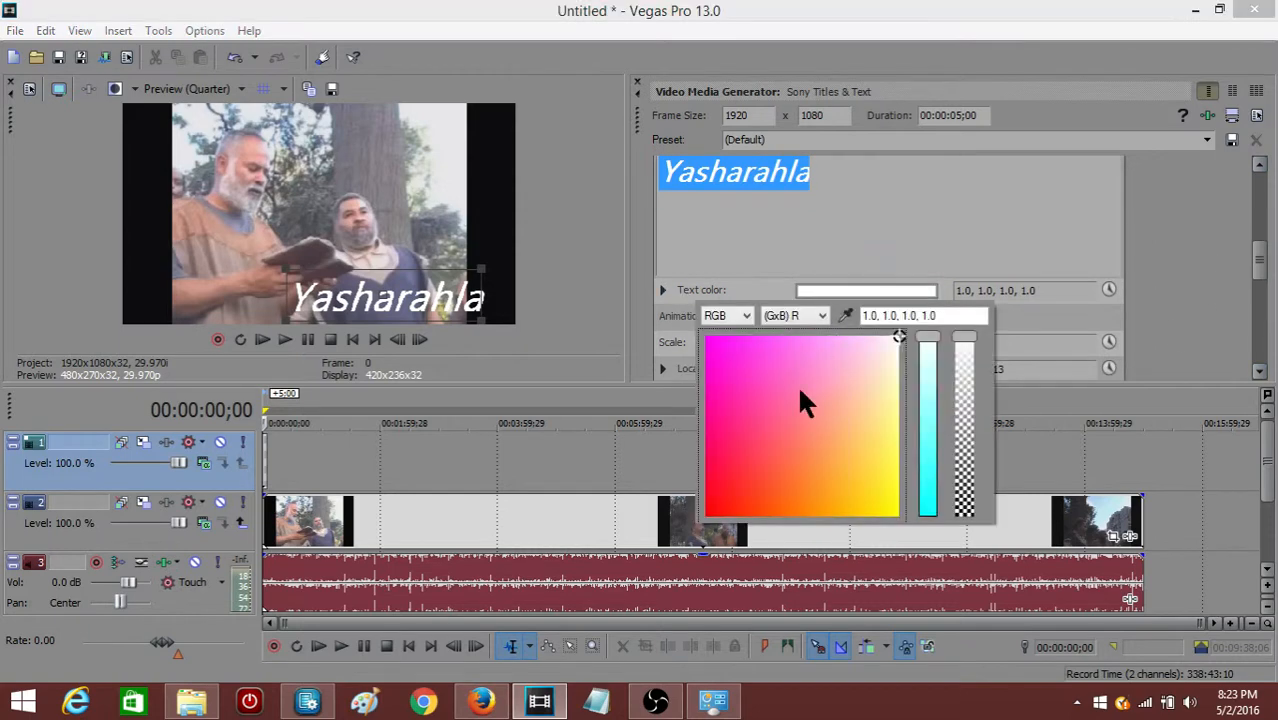
pyautogui.click(750, 394)
pyautogui.click(734, 475)
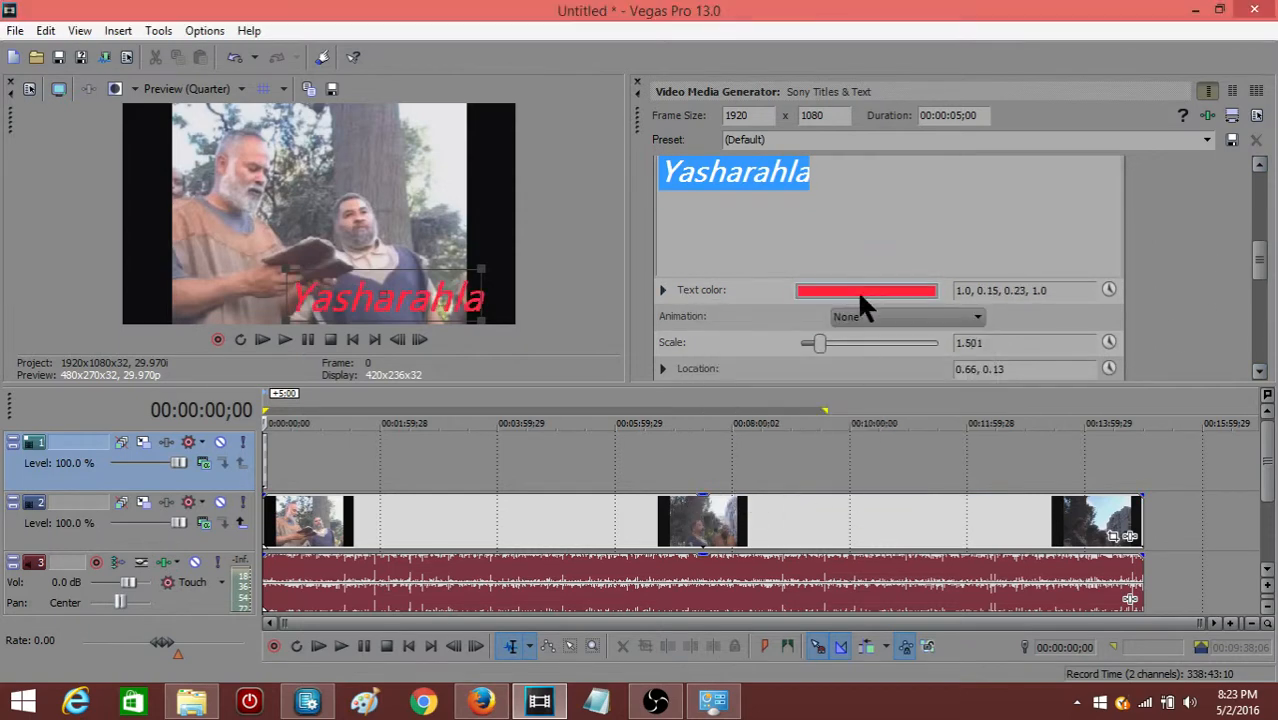
pyautogui.click(857, 289)
pyautogui.click(930, 505)
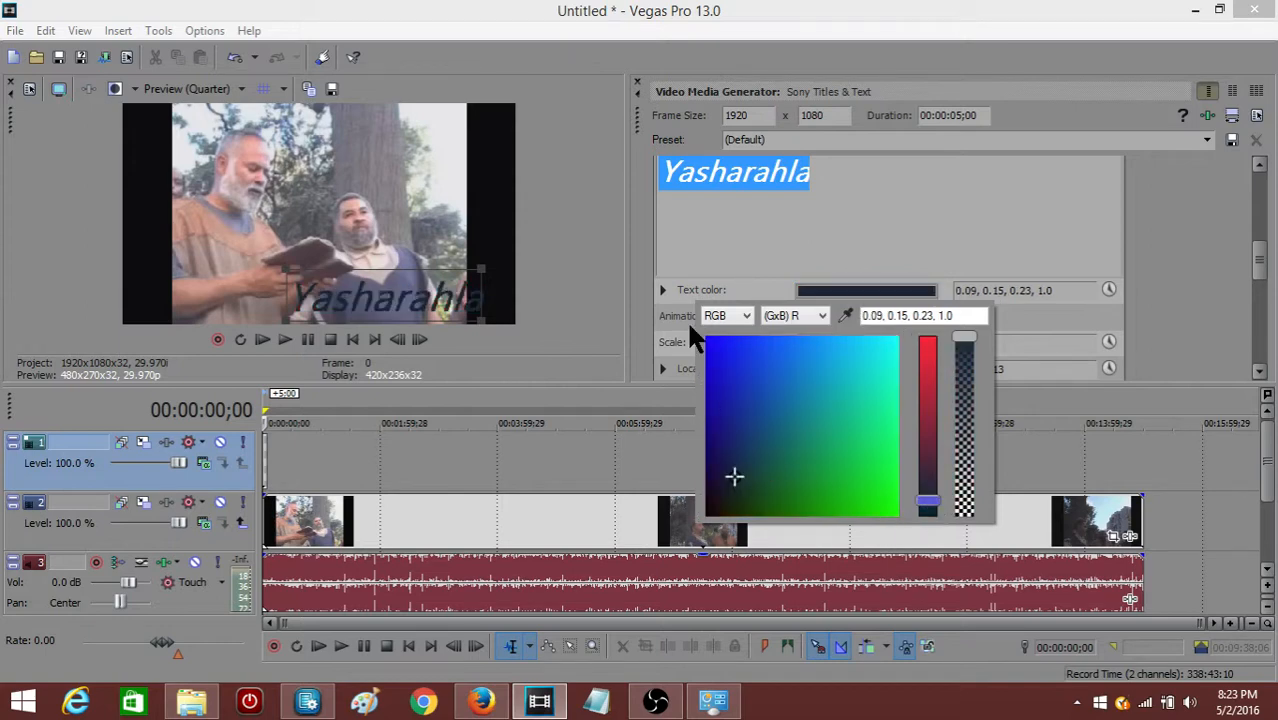
pyautogui.click(715, 348)
pyautogui.click(718, 482)
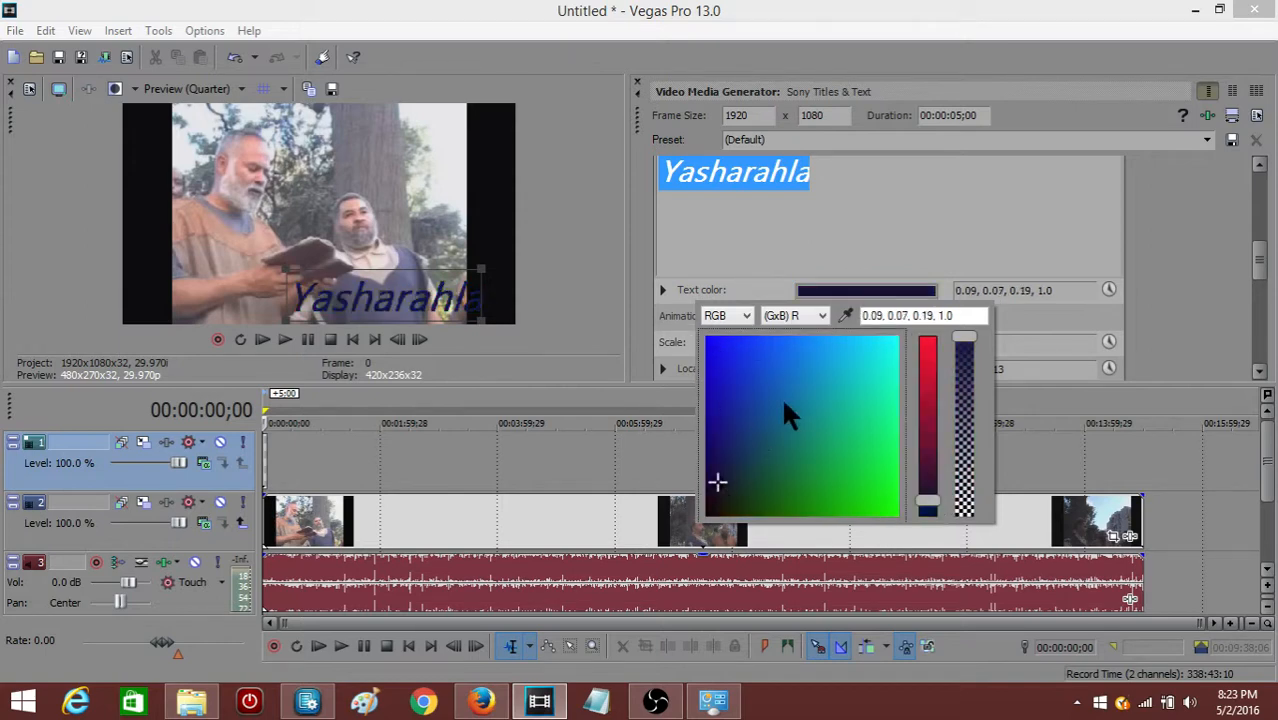
pyautogui.click(786, 347)
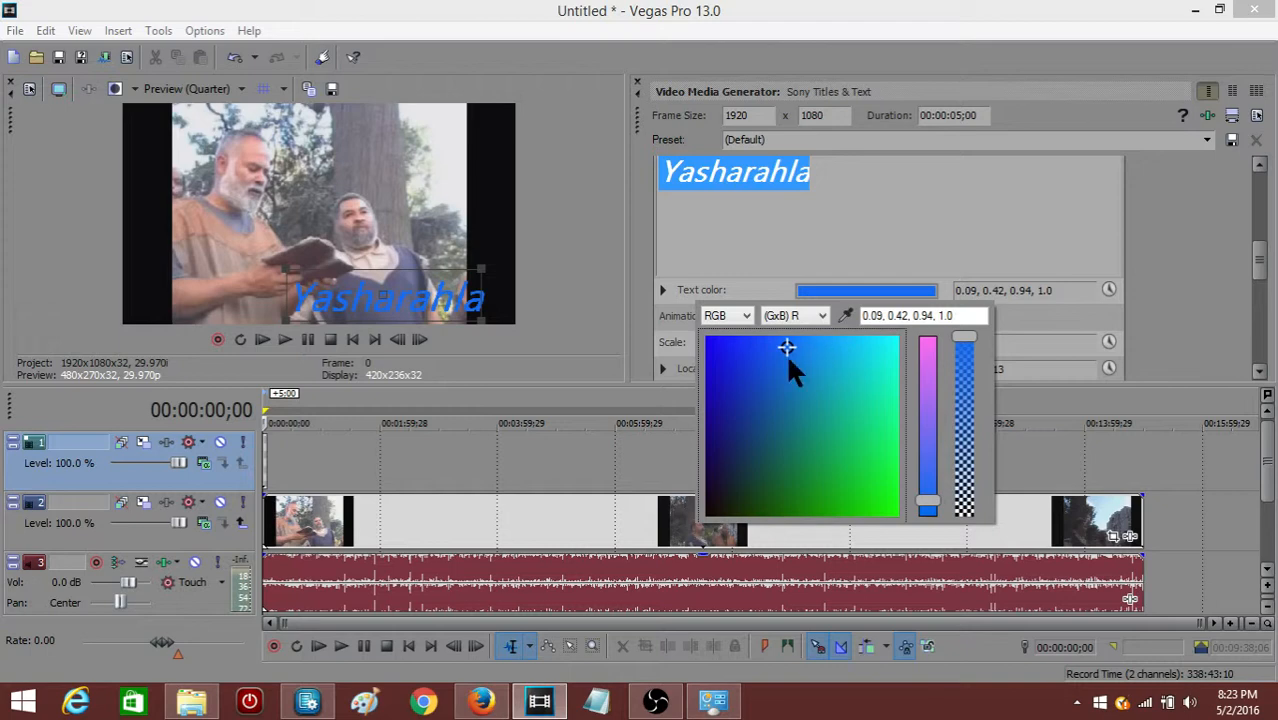
pyautogui.click(736, 344)
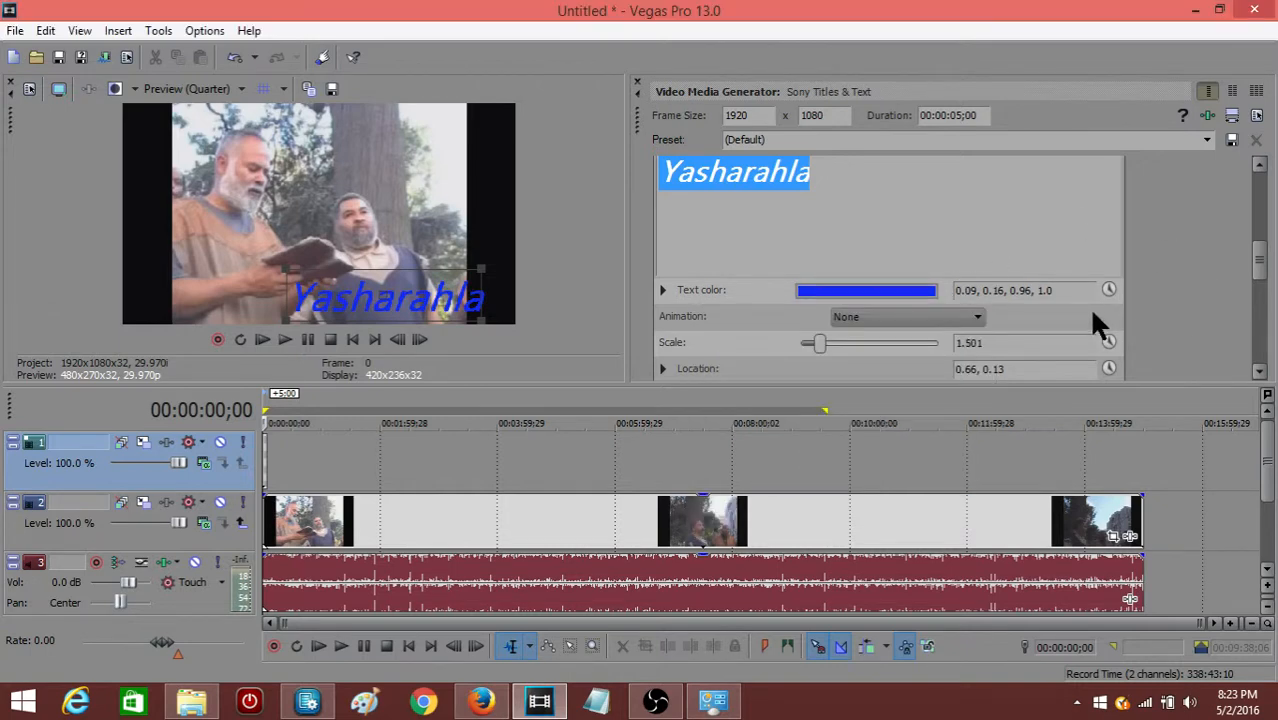
pyautogui.moveTo(1258, 257); pyautogui.dragTo(1260, 322)
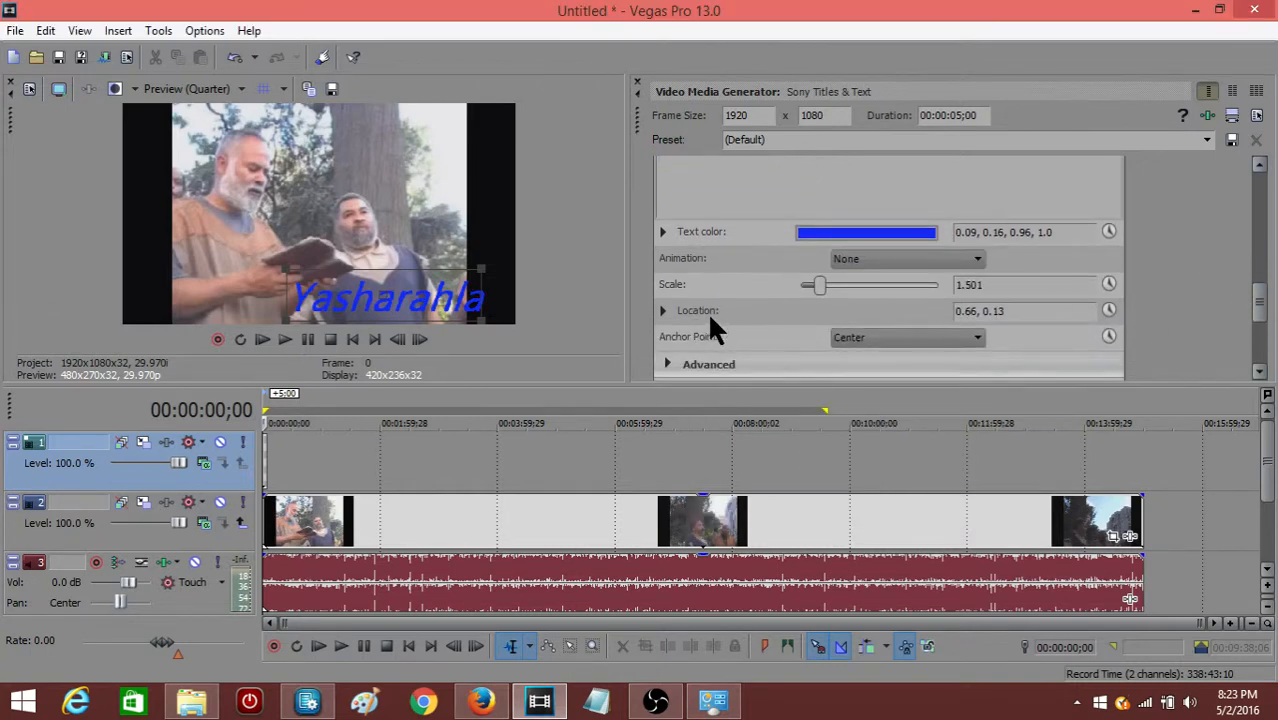
pyautogui.click(899, 252)
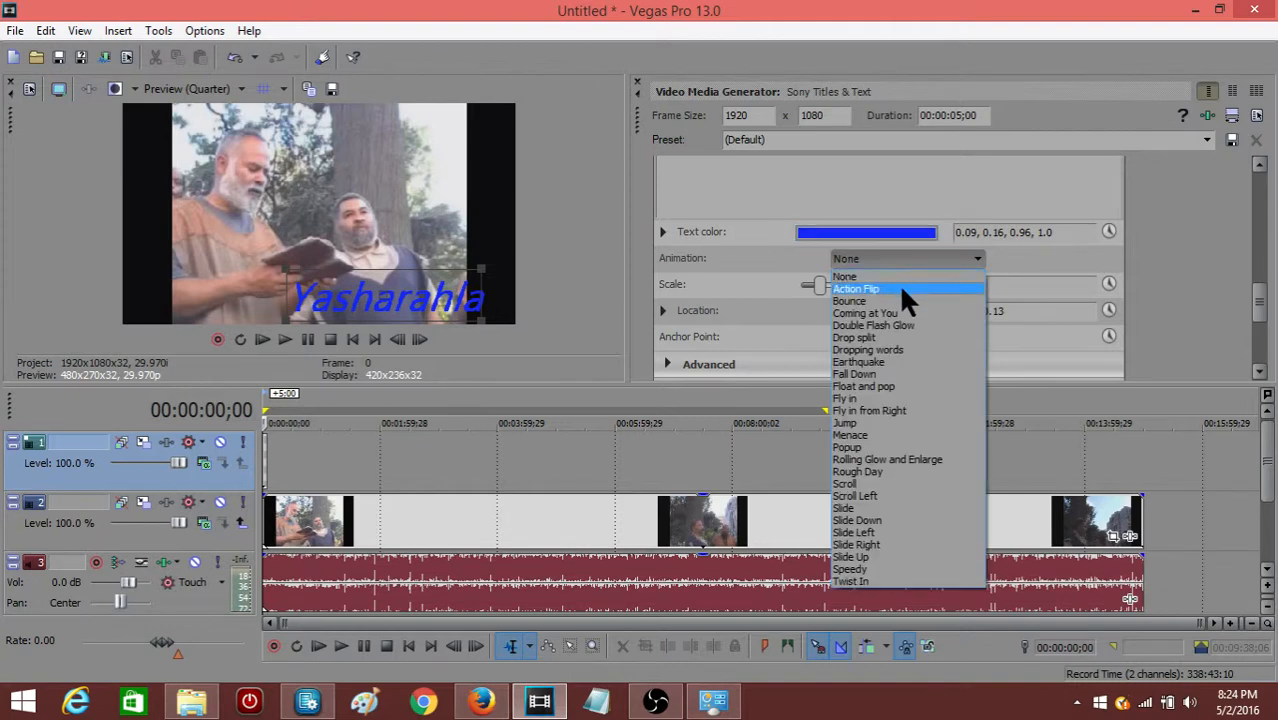
pyautogui.click(762, 261)
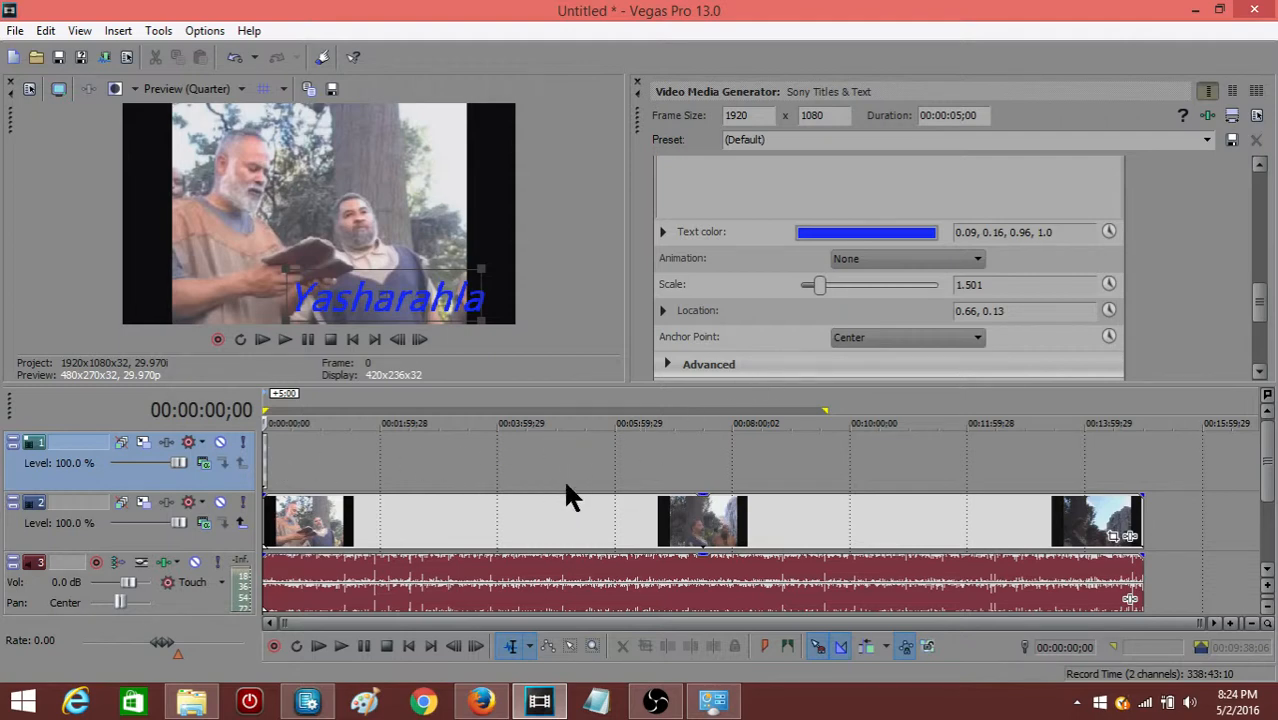
# Step: Insert a second text title on track 1 at 00:01:02;04 and extend its end by about 2 minutes 25 seconds
pyautogui.click(324, 462)
pyautogui.scroll(3, 449, 455)
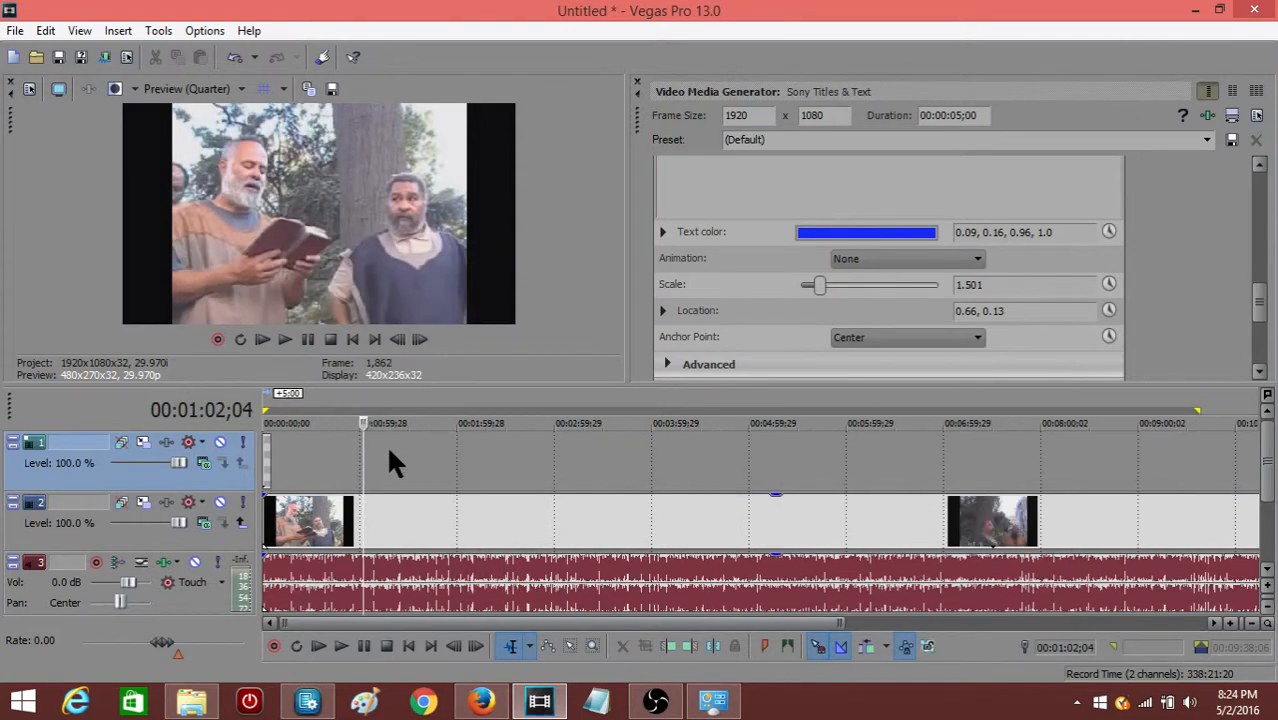
pyautogui.rightClick(392, 450)
pyautogui.click(475, 415)
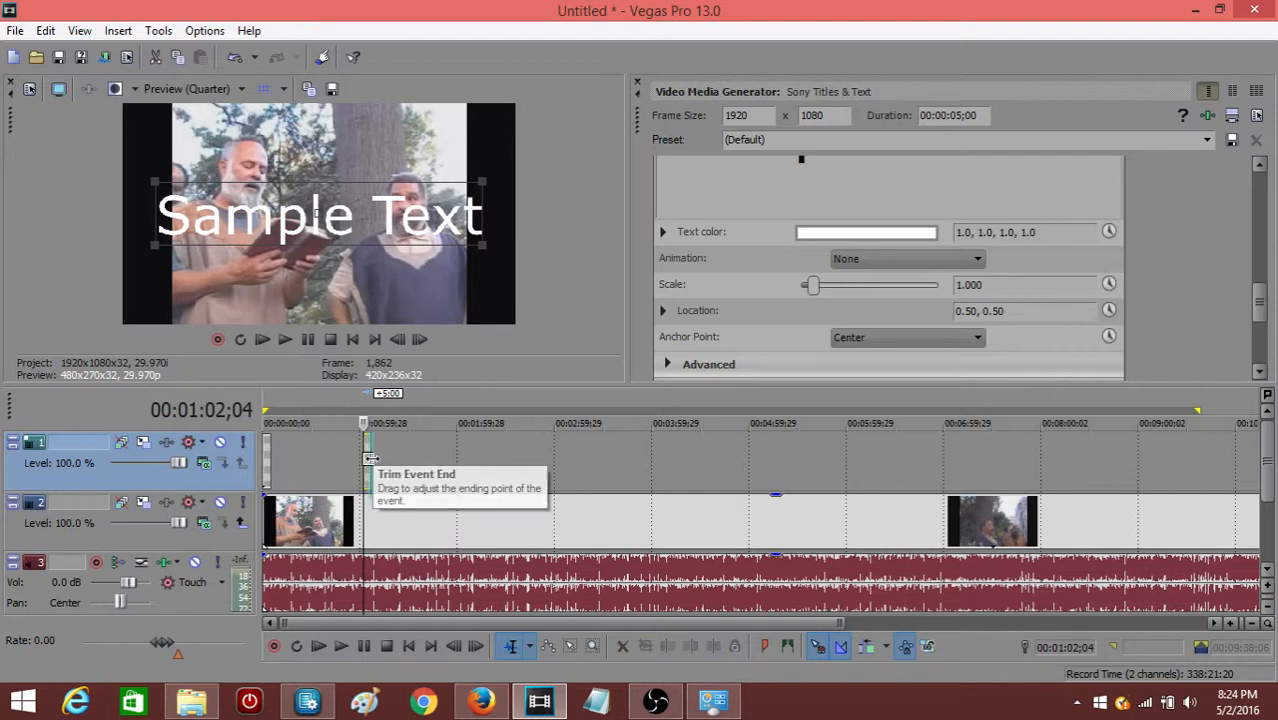
pyautogui.moveTo(368, 459); pyautogui.dragTo(605, 459)
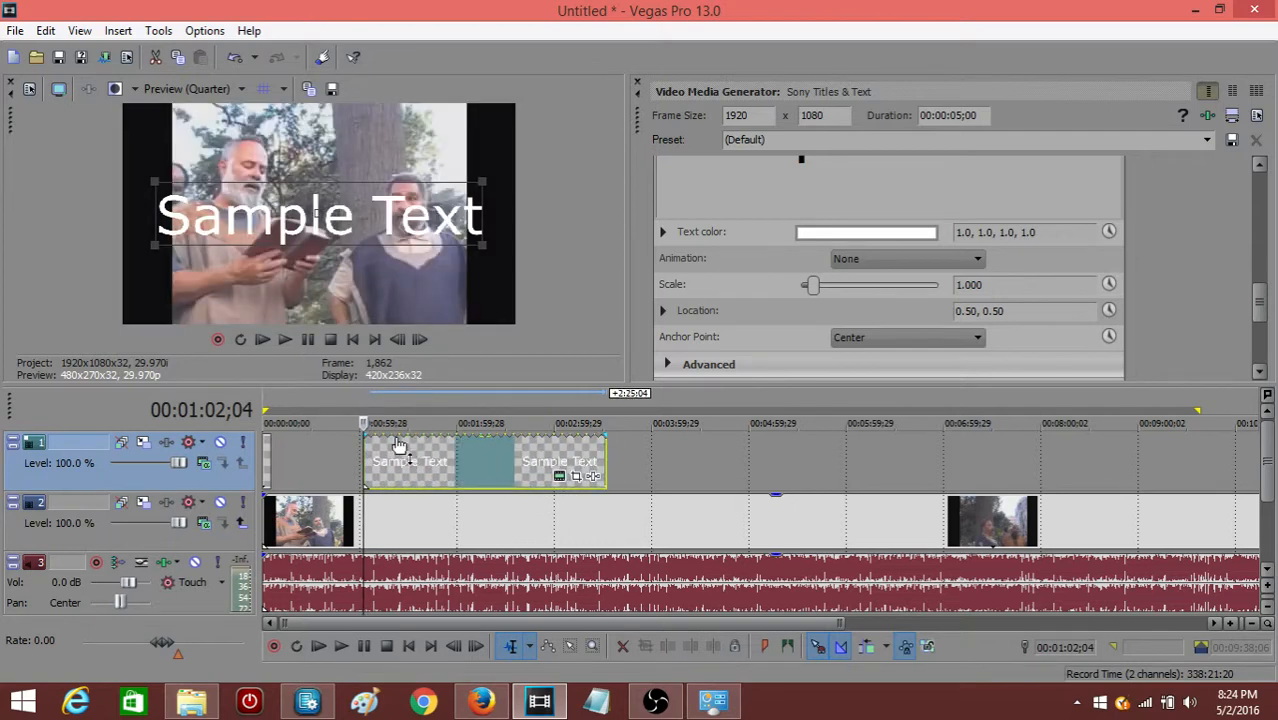
# Step: Set the second title's animation to Slide Right
pyautogui.scroll(-3, 400, 445)
pyautogui.scroll(5, 400, 445)
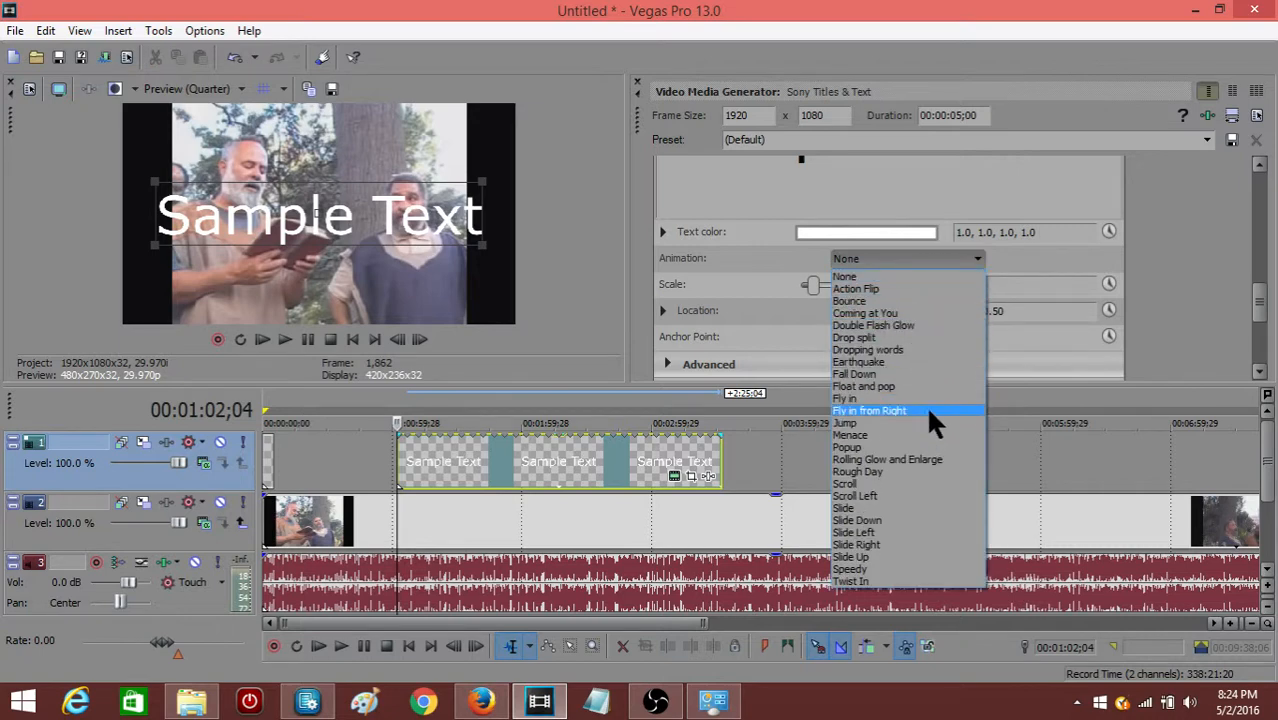
pyautogui.click(898, 548)
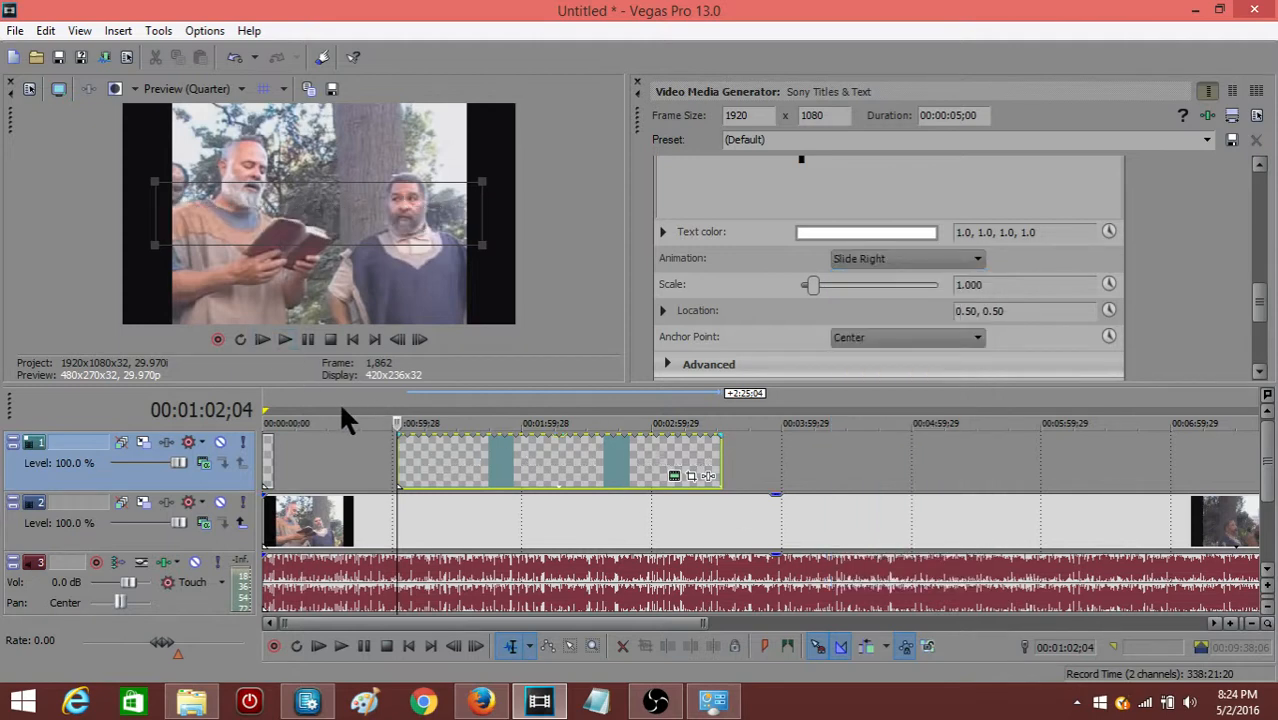
# Step: Delete the second title from track 1 and extend the end of the "Yasharahla" title by about 1 minute 10 seconds
pyautogui.rightClick(604, 450)
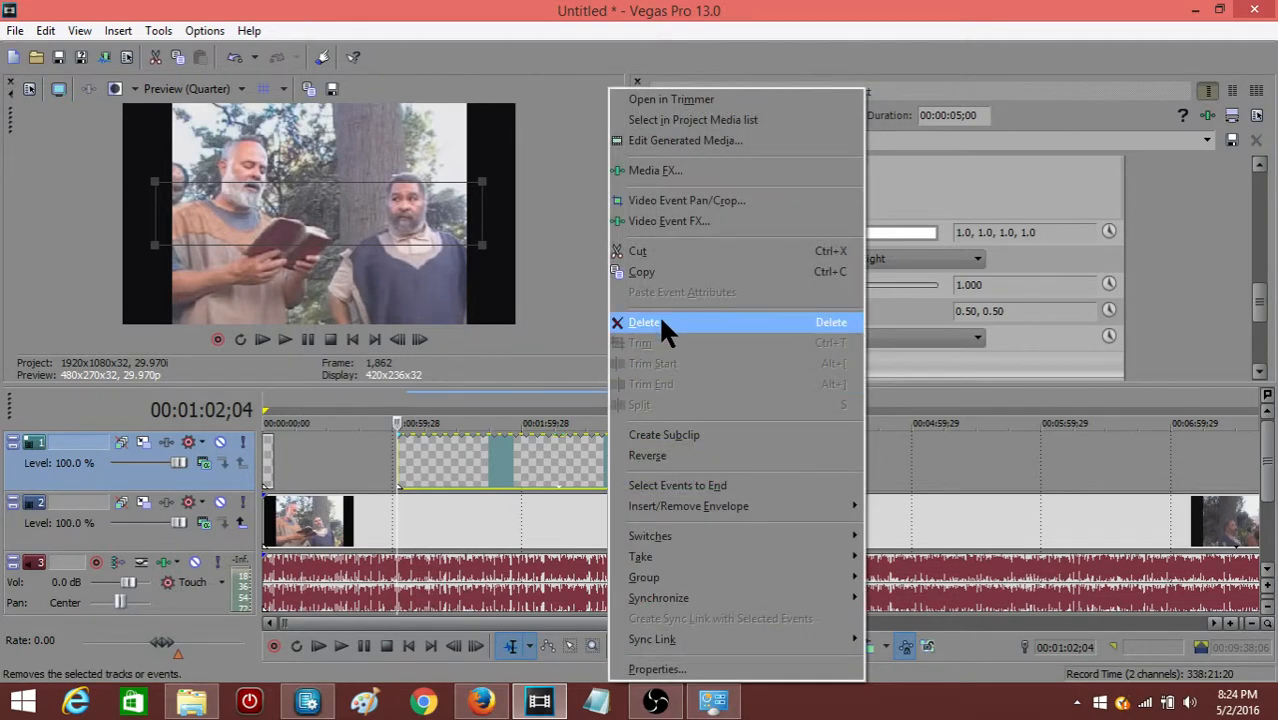
pyautogui.click(660, 322)
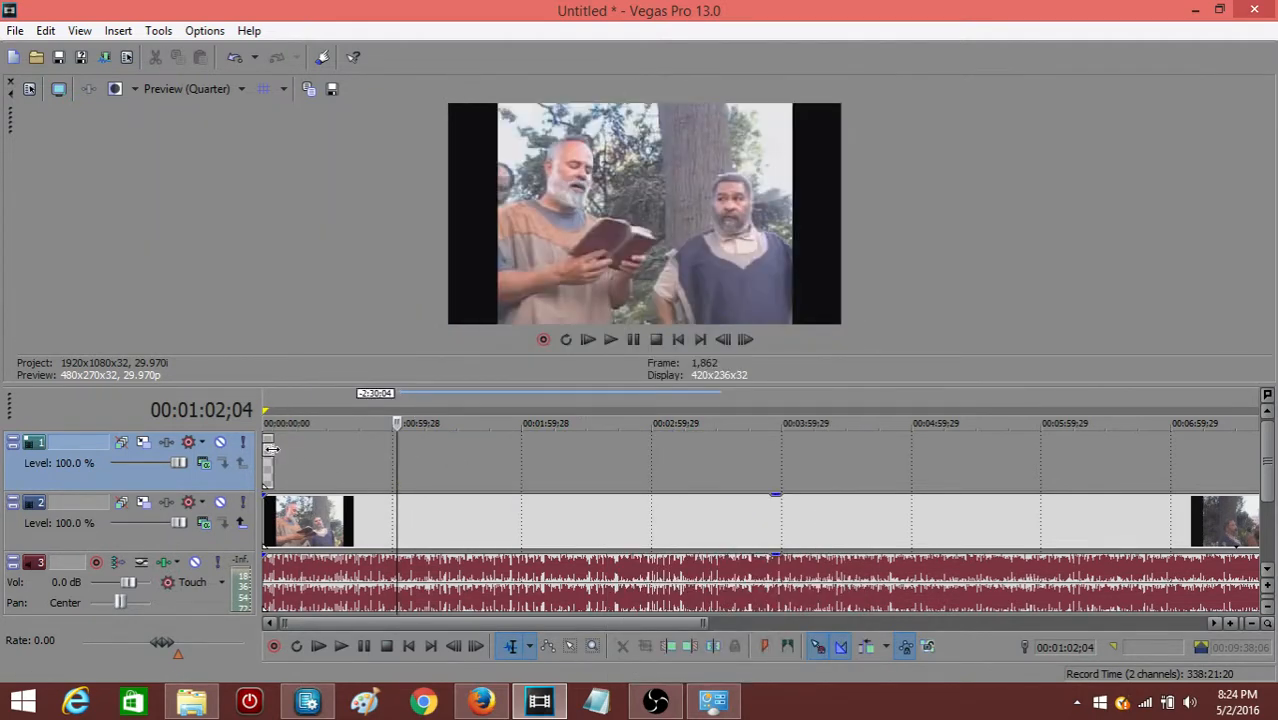
pyautogui.hotkey('ctrl', 'z')
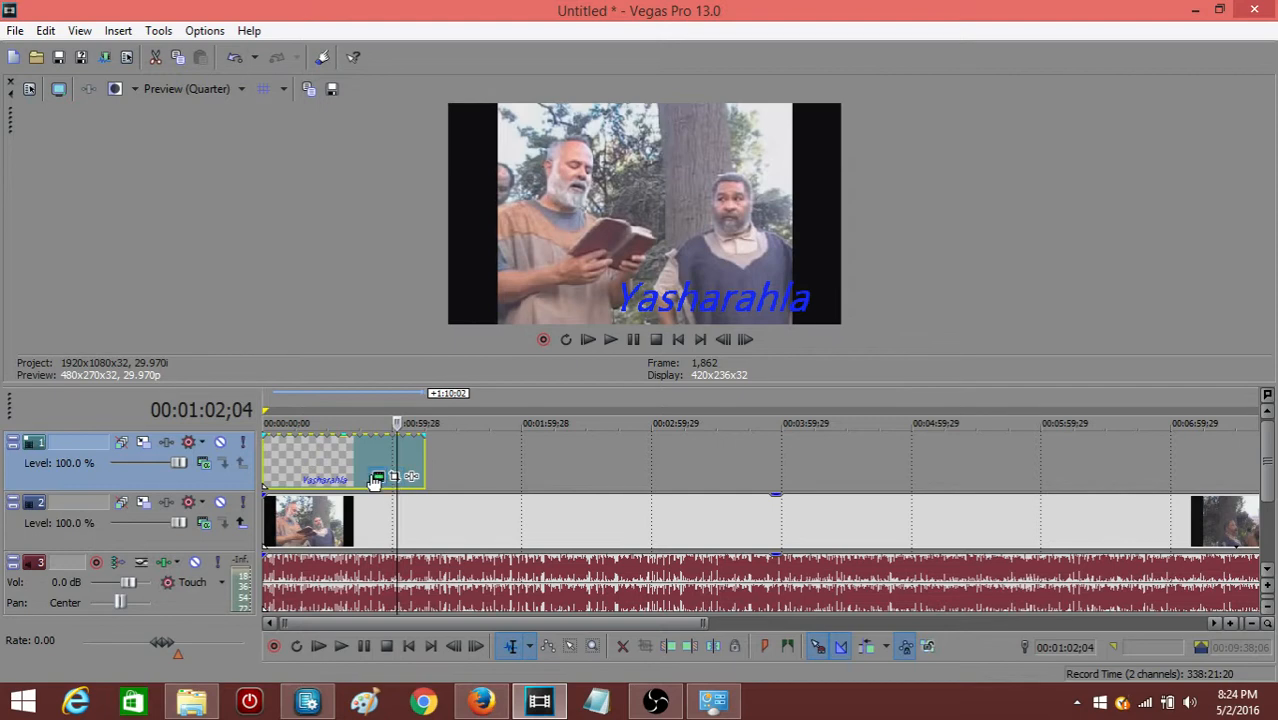
# Step: Set the "Yasharahla" title's animation to Slide Right
pyautogui.click(378, 476)
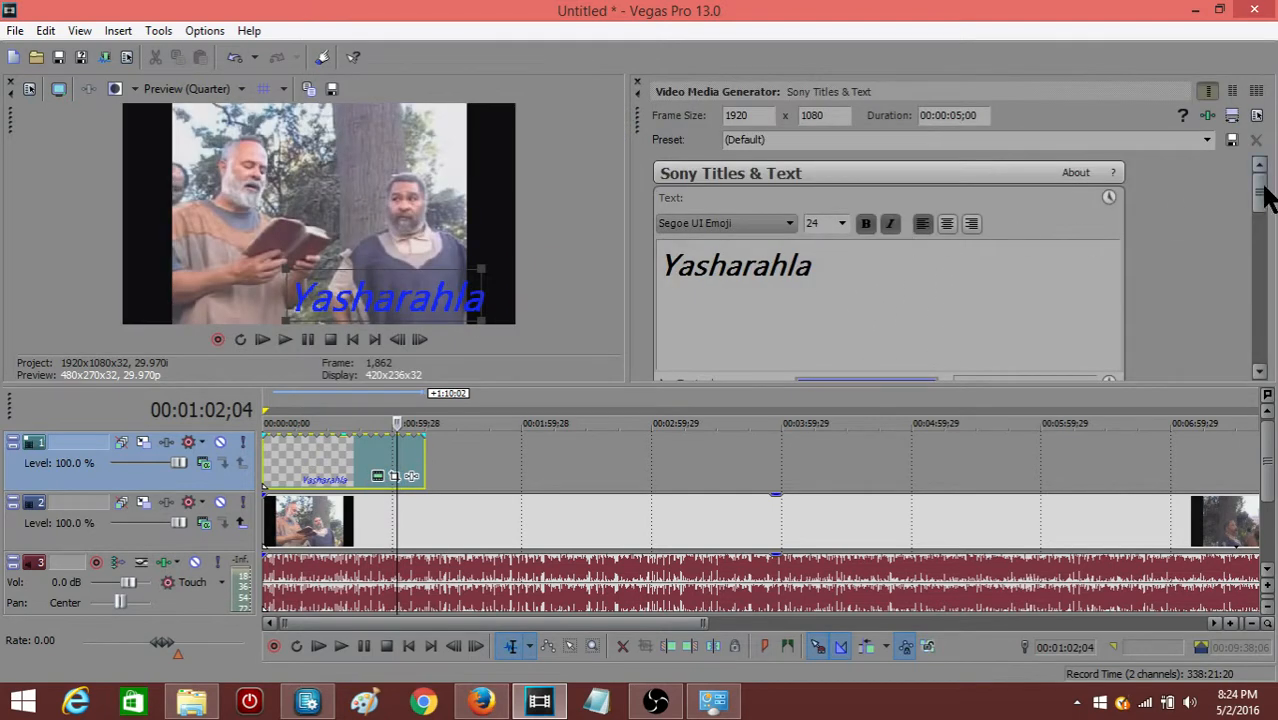
pyautogui.moveTo(1264, 194); pyautogui.dragTo(1228, 325)
pyautogui.click(868, 247)
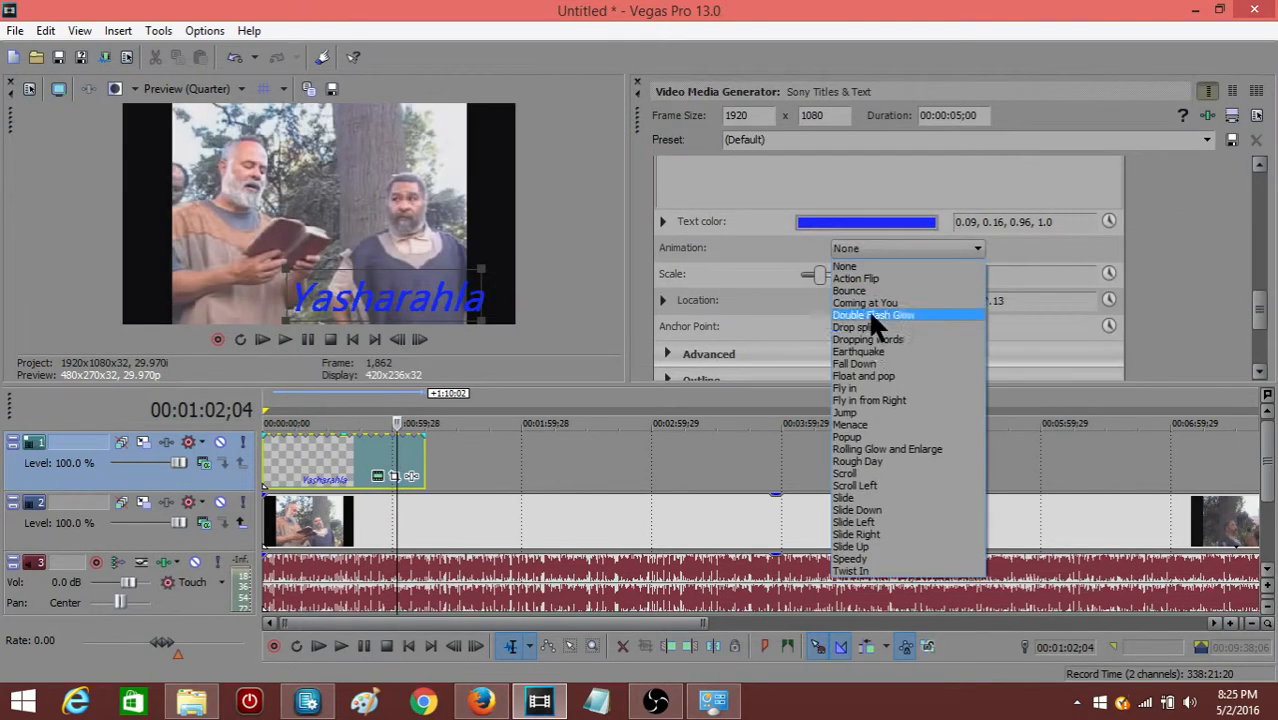
pyautogui.click(876, 533)
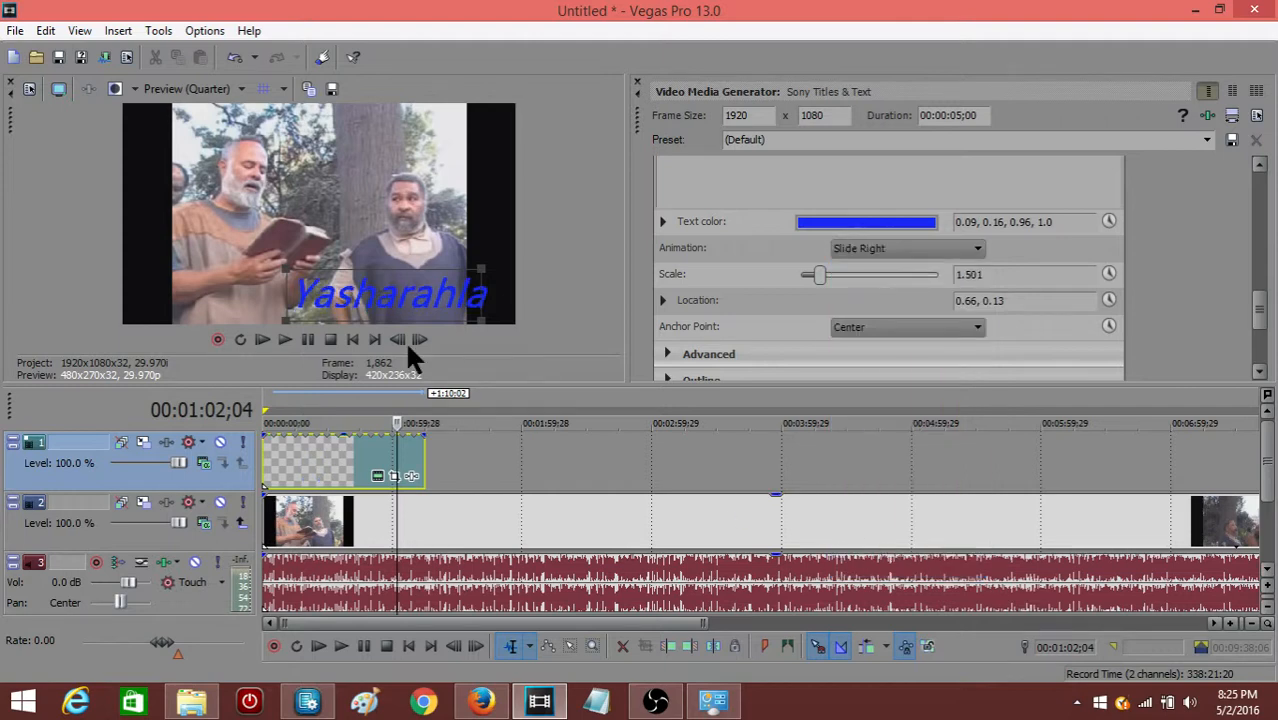
# Step: Play the timeline from its start to preview the "Yasharahla" title's animation
pyautogui.click(350, 339)
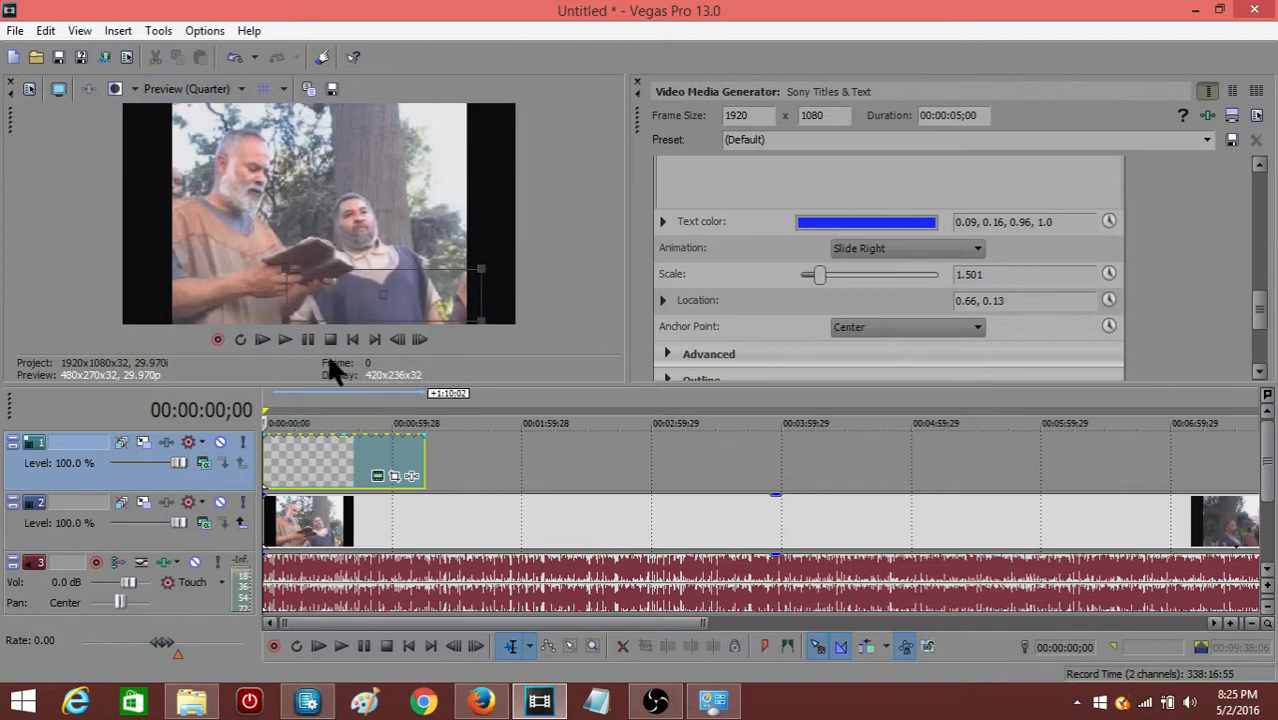
pyautogui.click(284, 339)
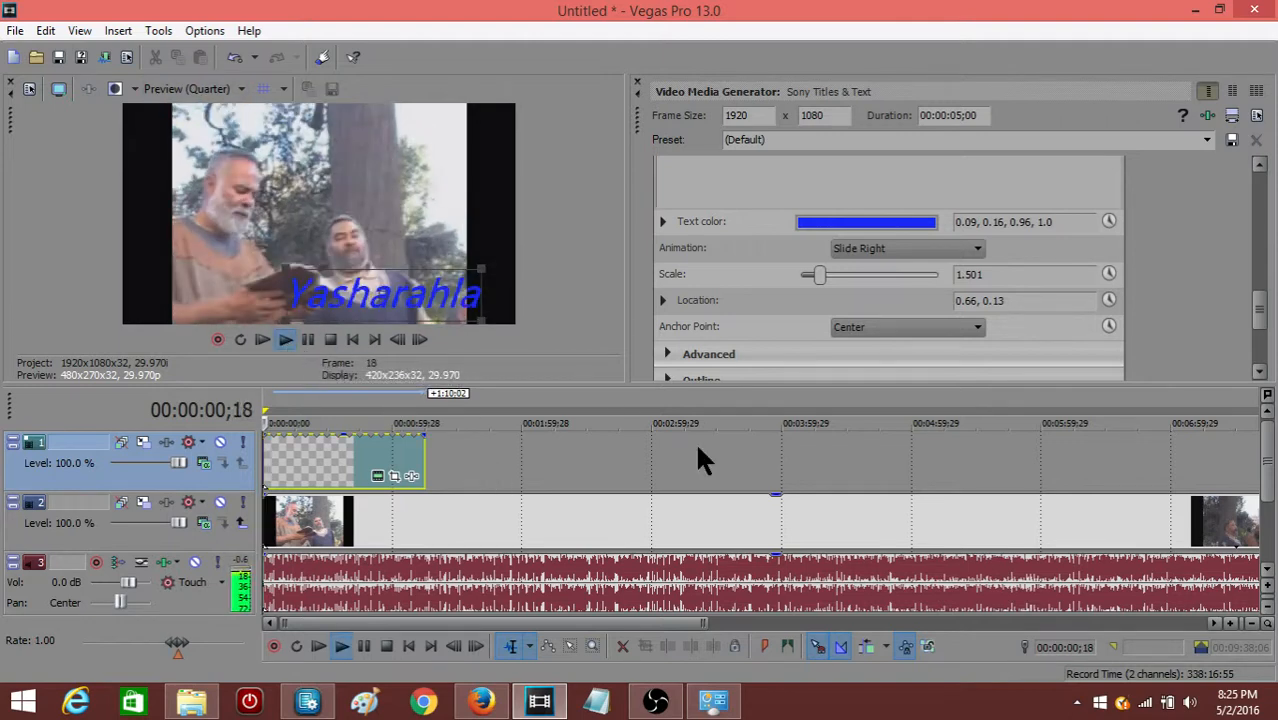
pyautogui.press('Return')
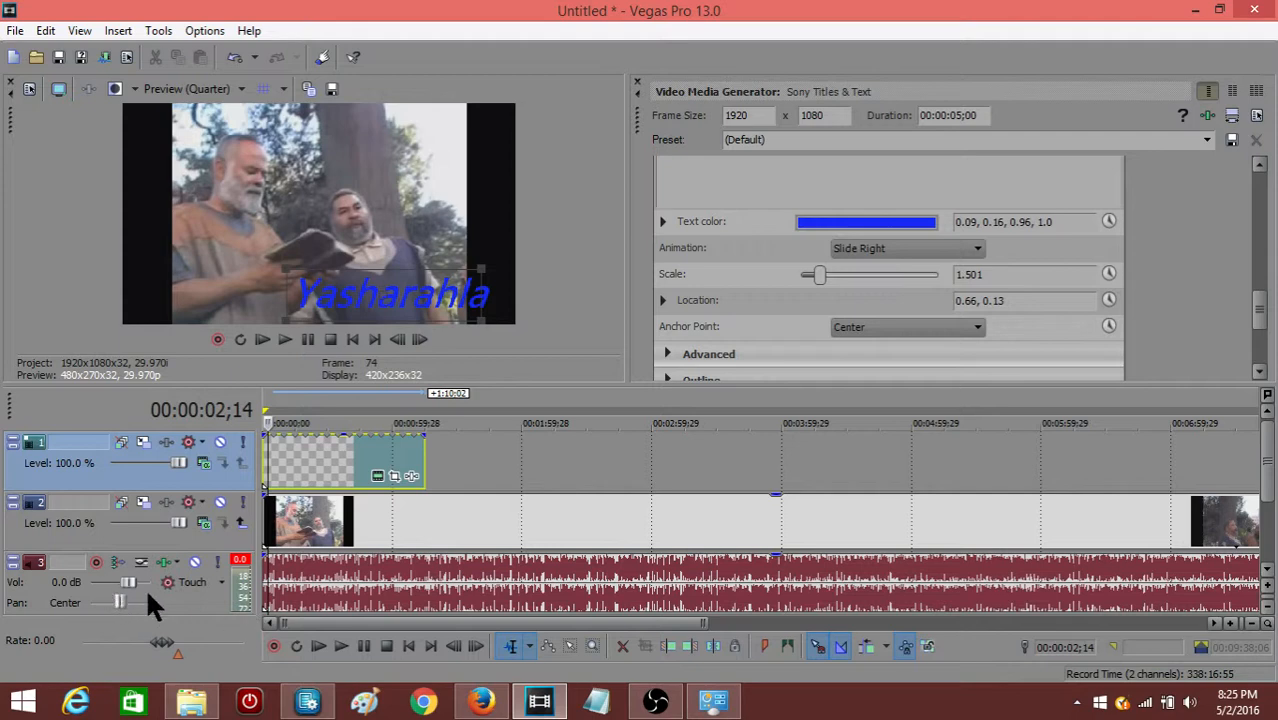
# Step: Lower the audio track's volume to -26.0 dB and replay the timeline from its start
pyautogui.moveTo(129, 578); pyautogui.dragTo(106, 576)
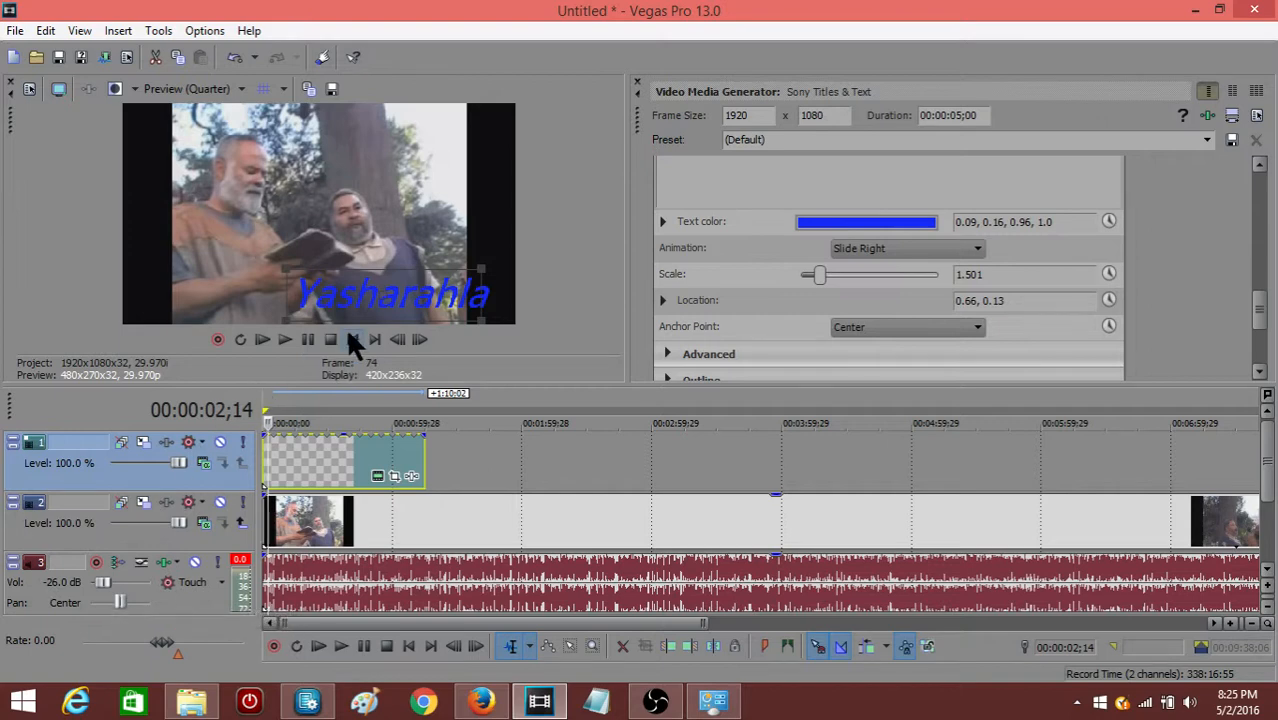
pyautogui.click(352, 339)
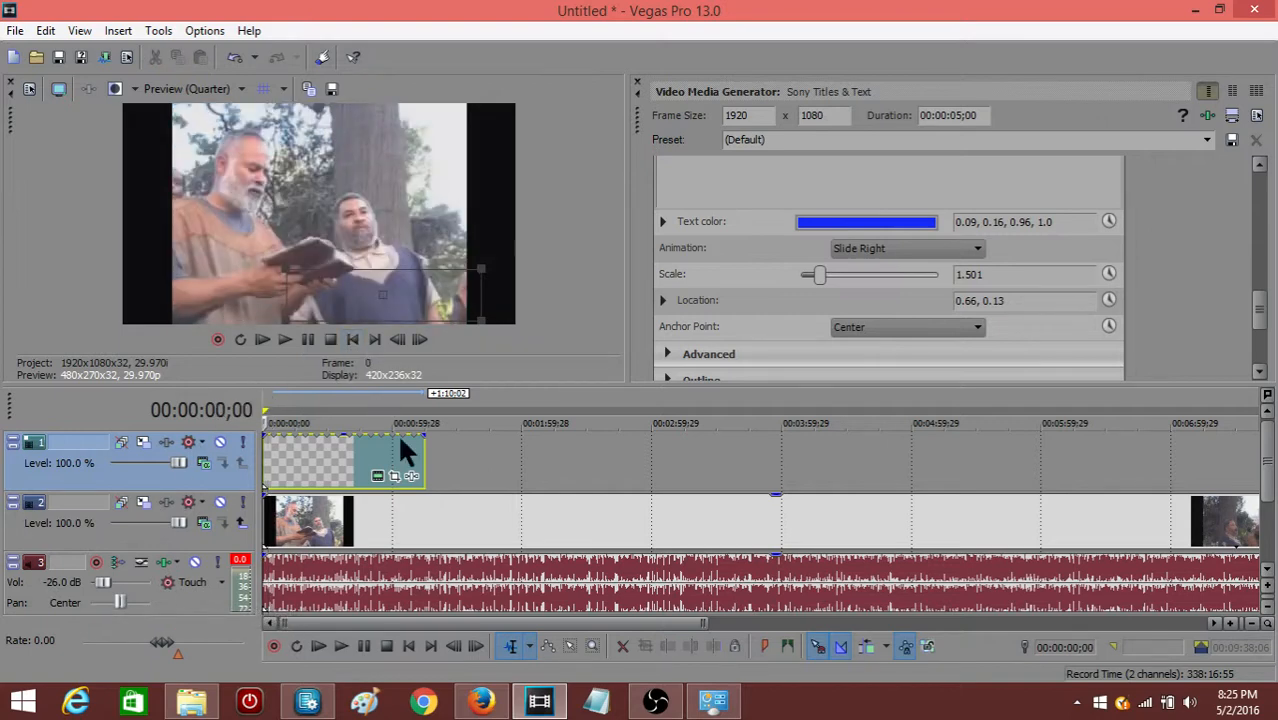
pyautogui.click(285, 339)
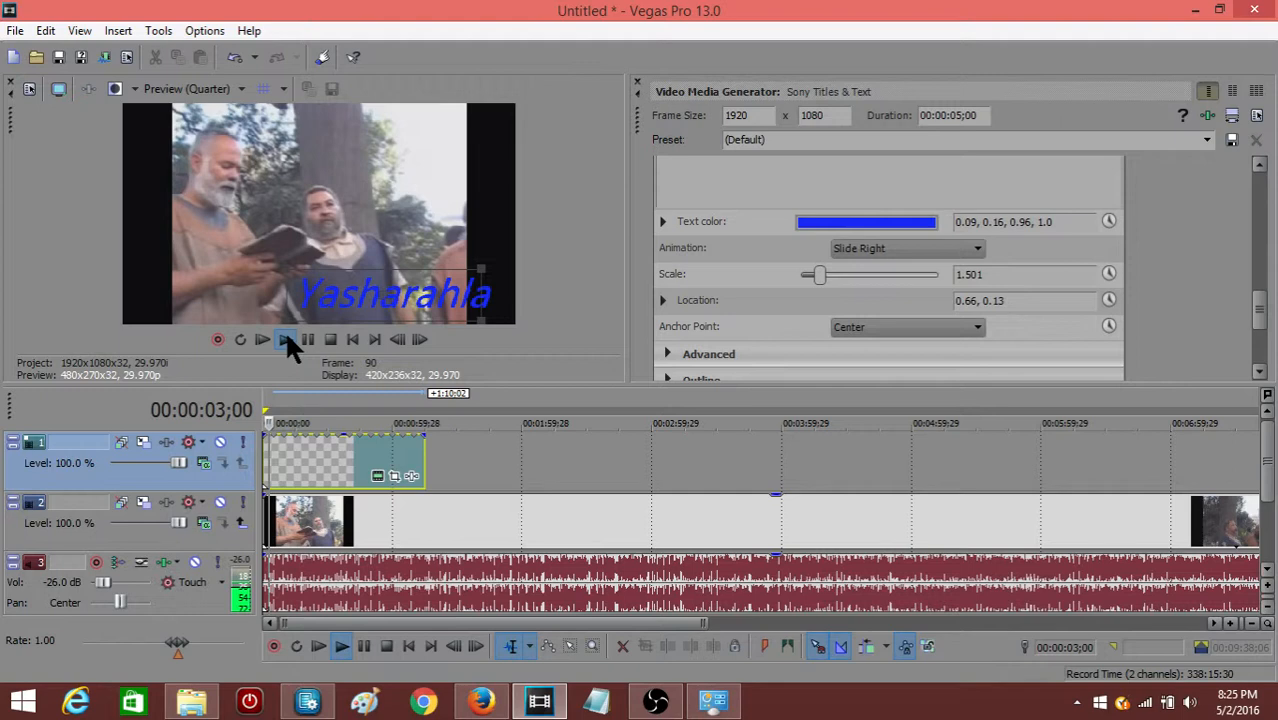
# Step: Scale the "Yasharahla" title to about 1.338 and place it at location 0.73, 0.19 in the preview
pyautogui.click(911, 248)
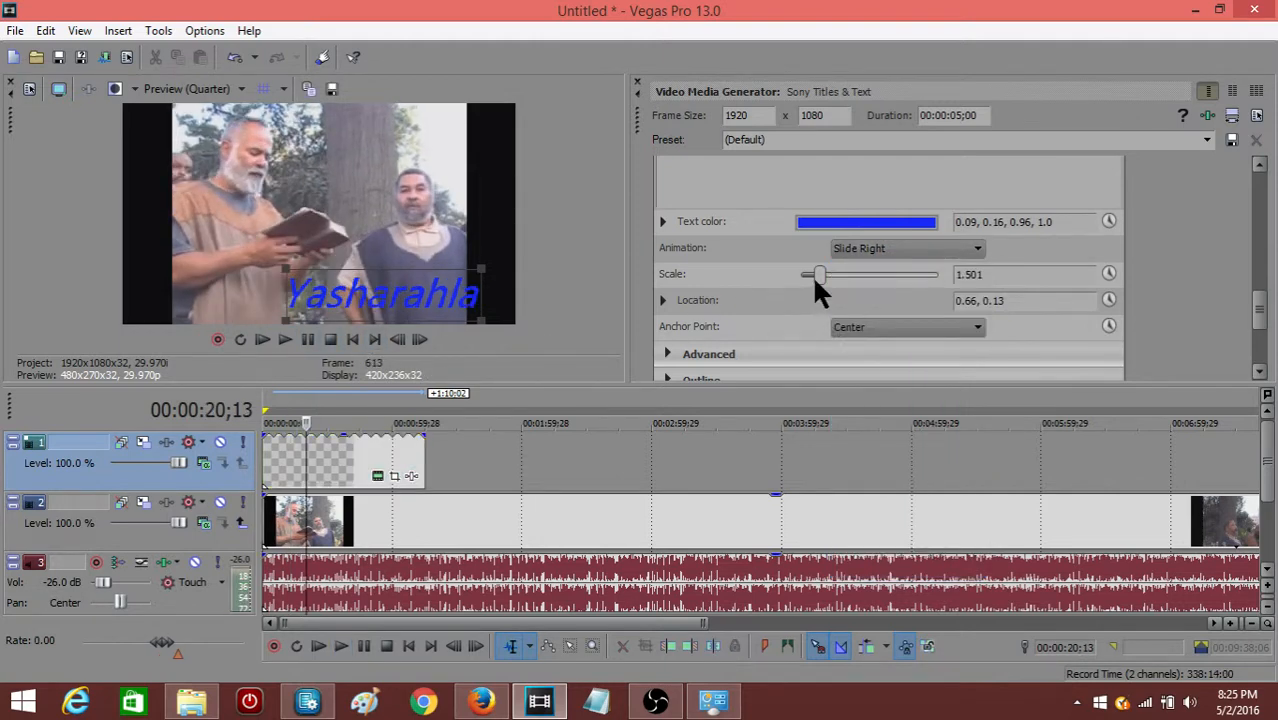
pyautogui.moveTo(814, 276)
pyautogui.mouseDown()
pyautogui.moveTo(860, 276)
pyautogui.moveTo(803, 287)
pyautogui.mouseUp()
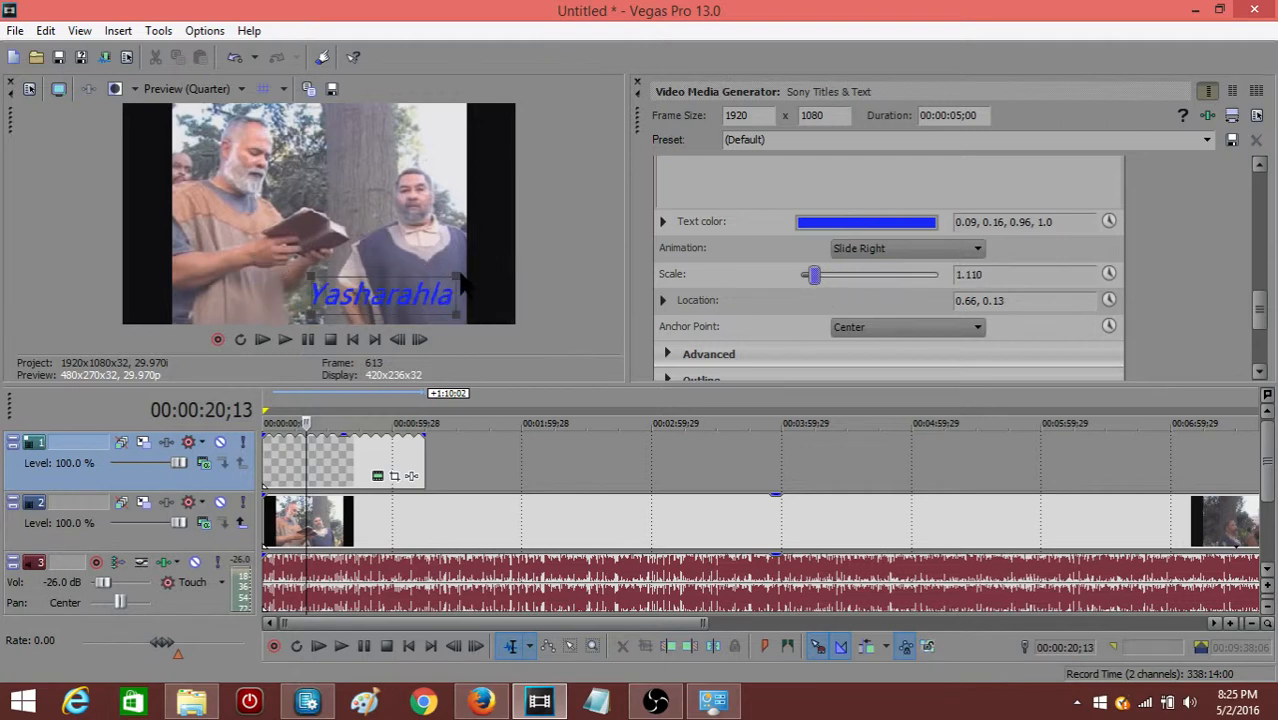
pyautogui.moveTo(455, 293); pyautogui.dragTo(497, 259)
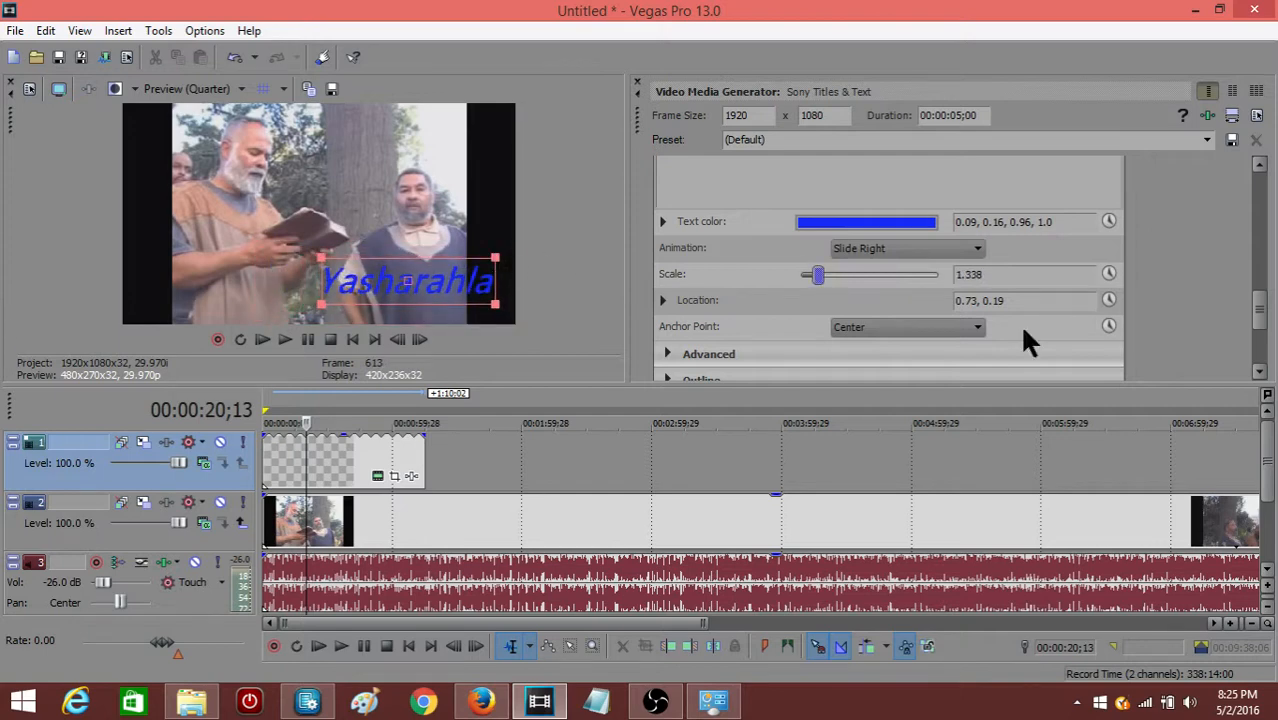
# Step: Expand the title's Advanced settings and examine the background, tracking and line spacing options
pyautogui.moveTo(1259, 312); pyautogui.dragTo(1259, 358)
pyautogui.click(667, 308)
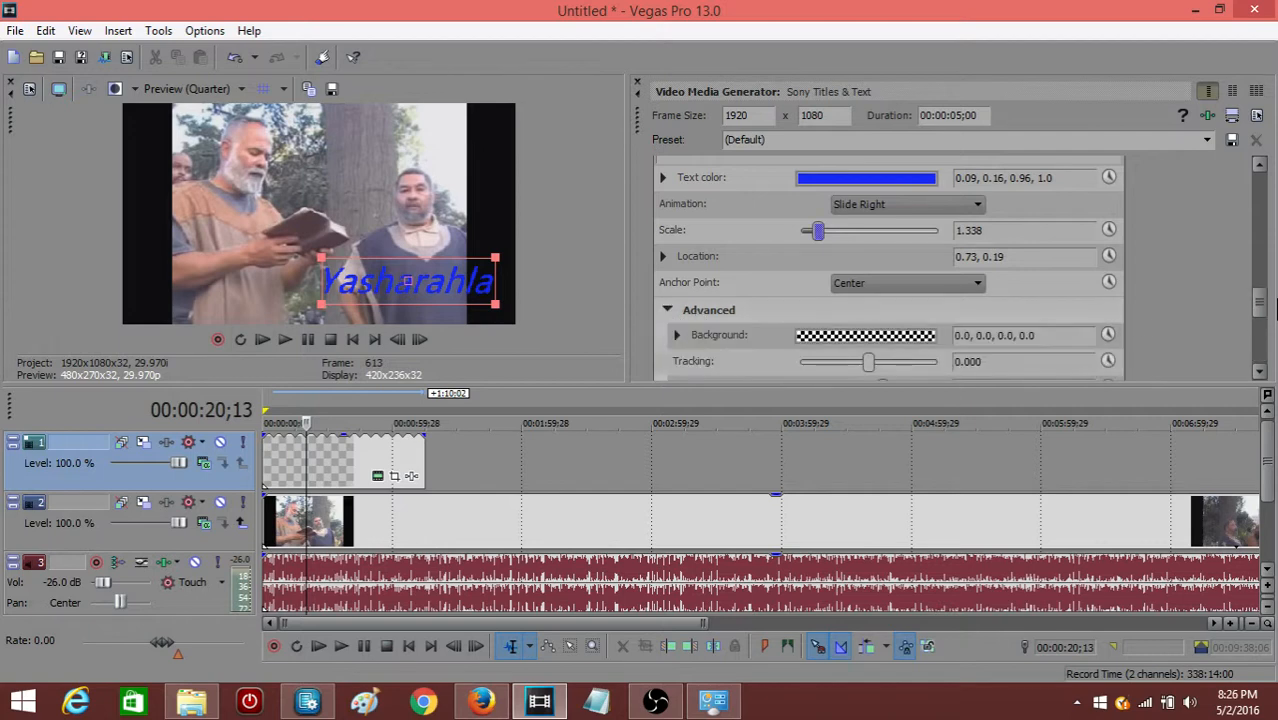
pyautogui.moveTo(1262, 308); pyautogui.dragTo(1212, 402)
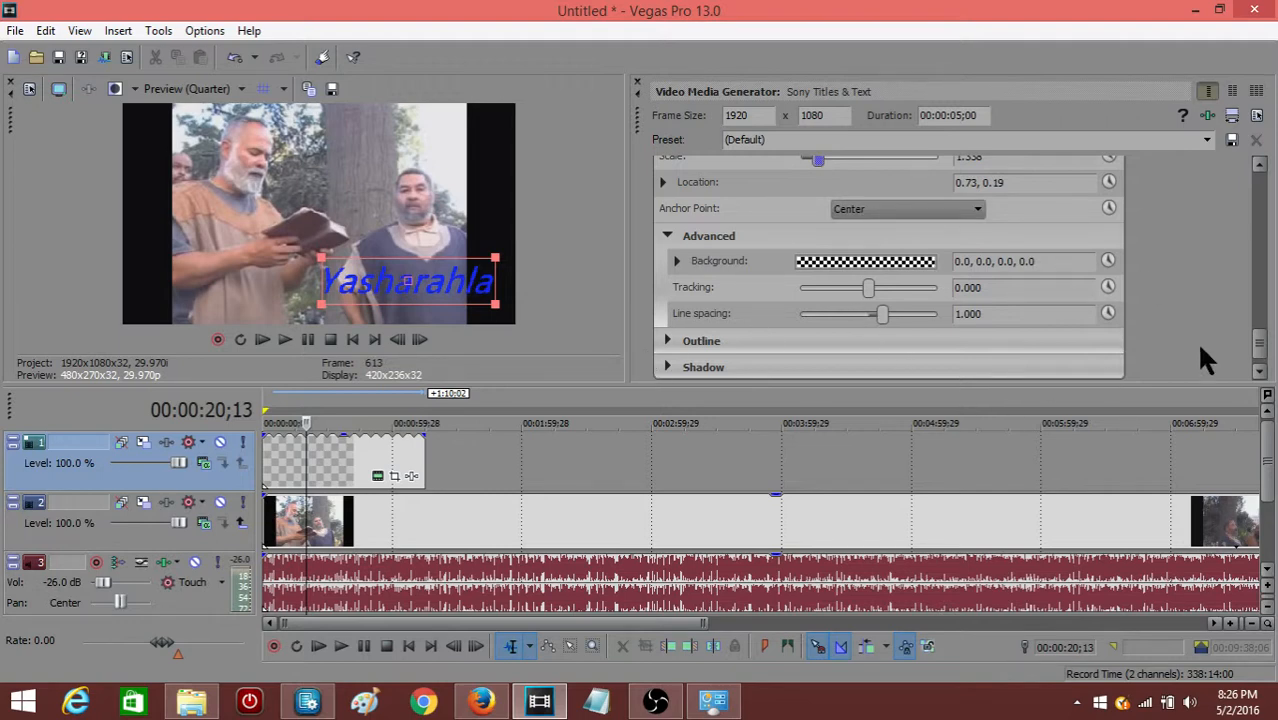
# Step: Add a second line reading "qam yasharahla" to the title and move the text block up to location 0.65, 0.39
pyautogui.moveTo(1262, 355); pyautogui.dragTo(1264, 194)
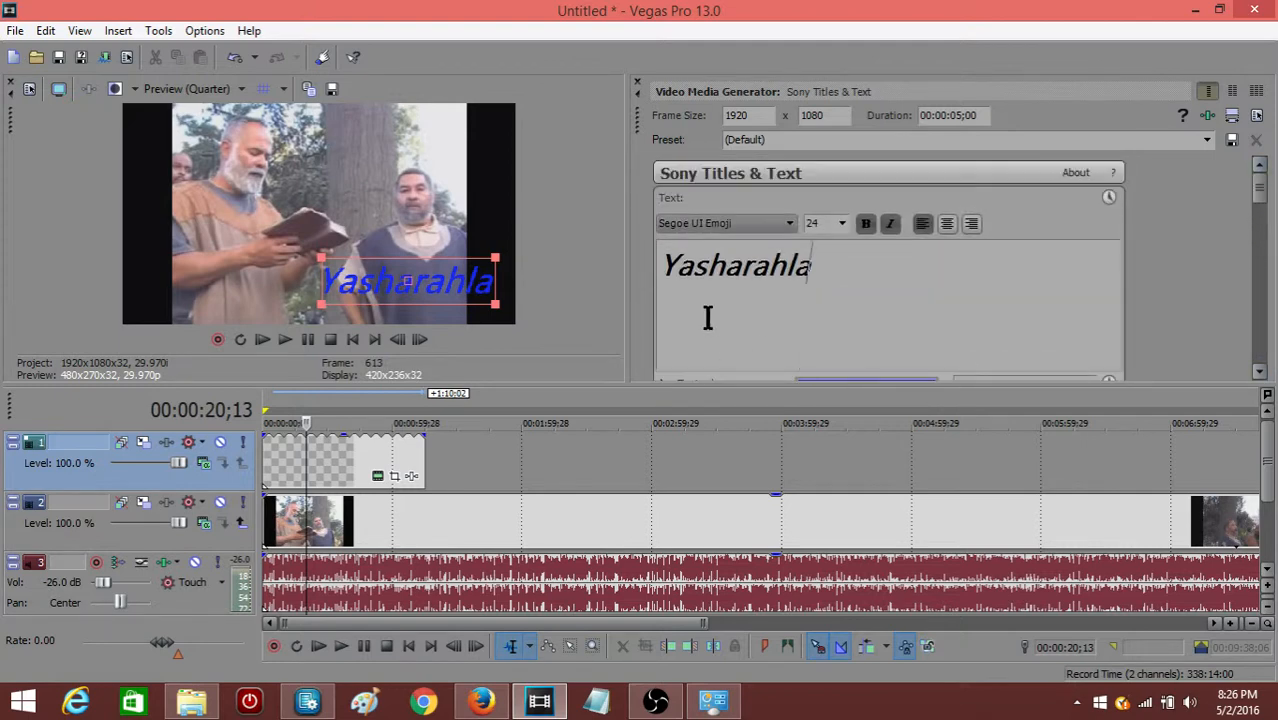
pyautogui.press('Return')
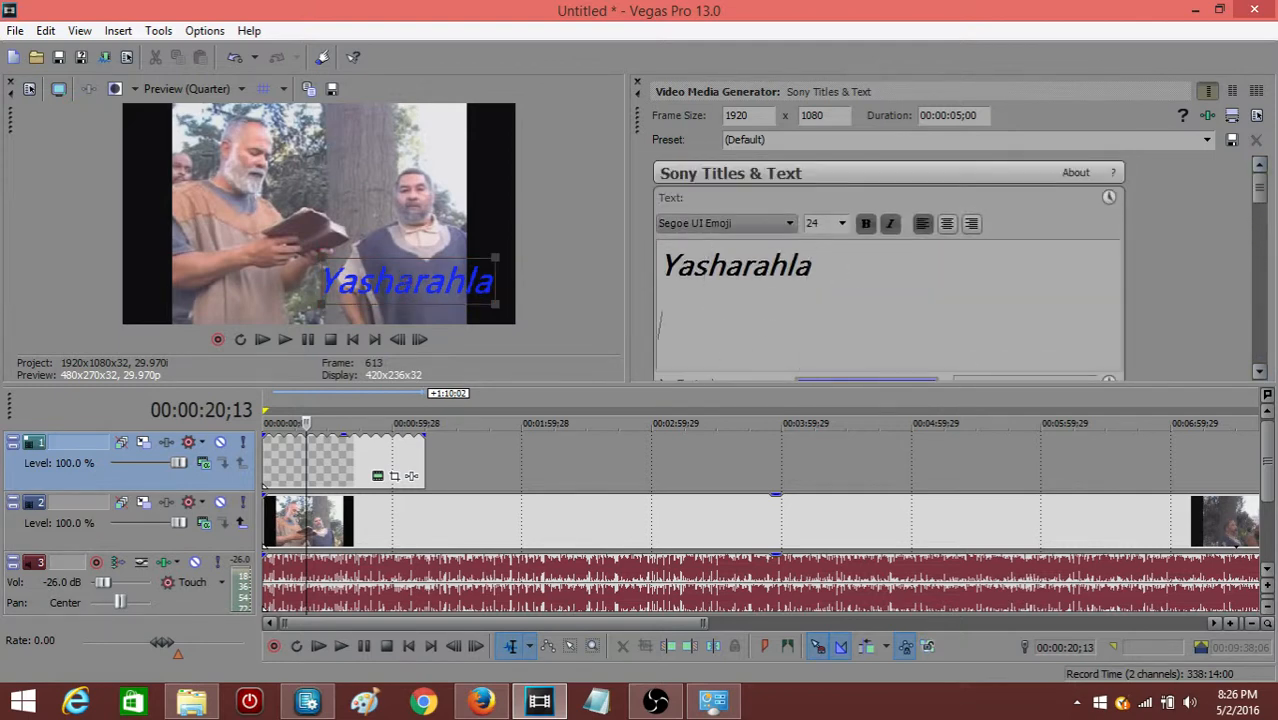
pyautogui.write('qam t')
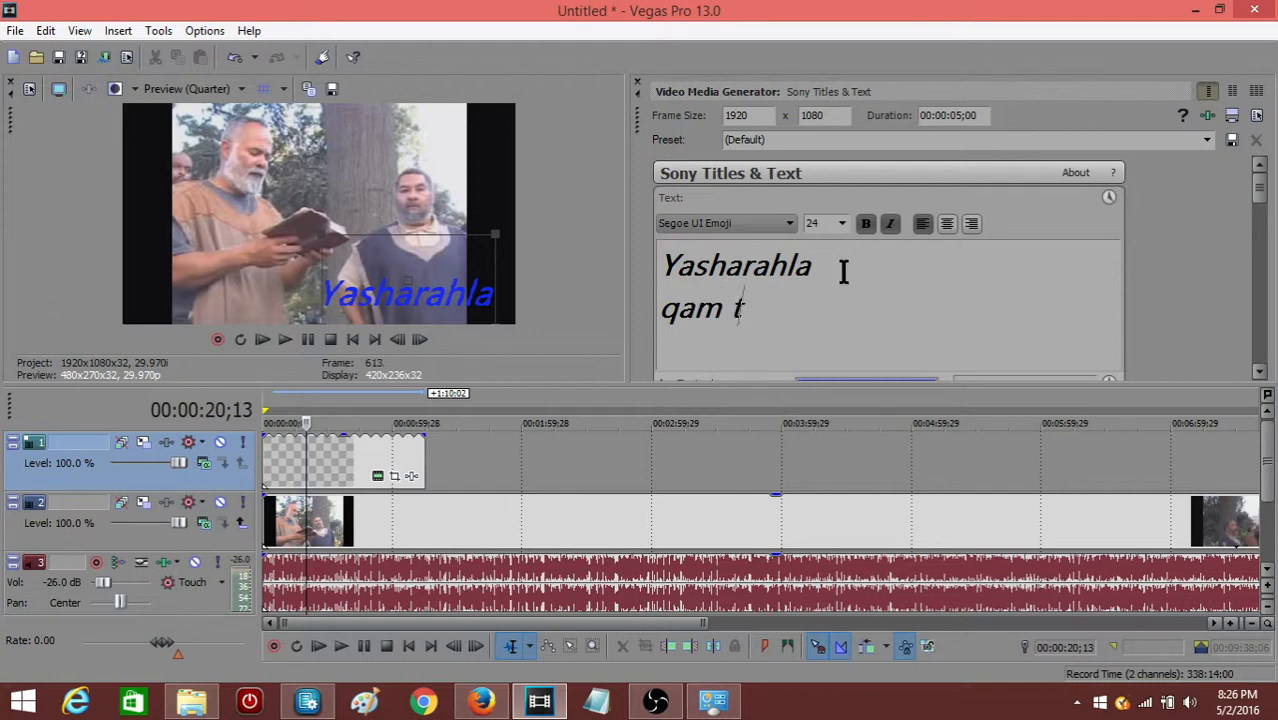
pyautogui.press('BackSpace')
pyautogui.write('yahs')
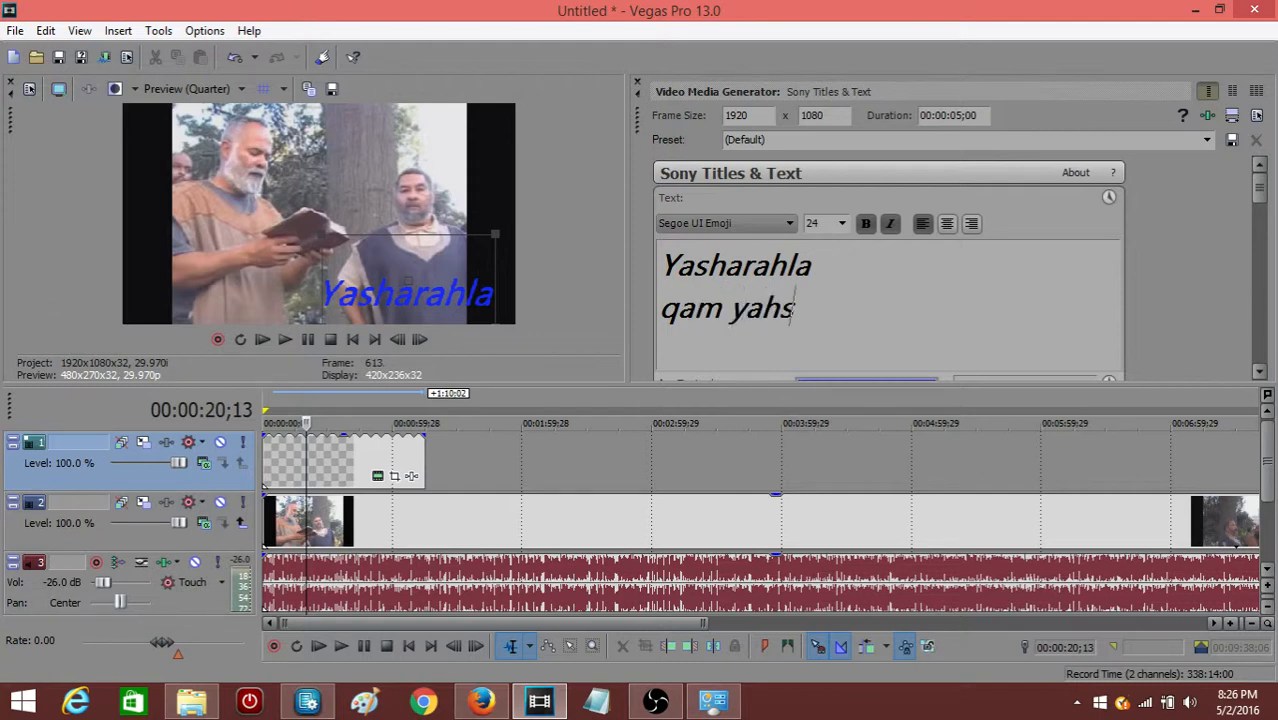
pyautogui.press('BackSpace')
pyautogui.press('BackSpace')
pyautogui.write('sharahla')
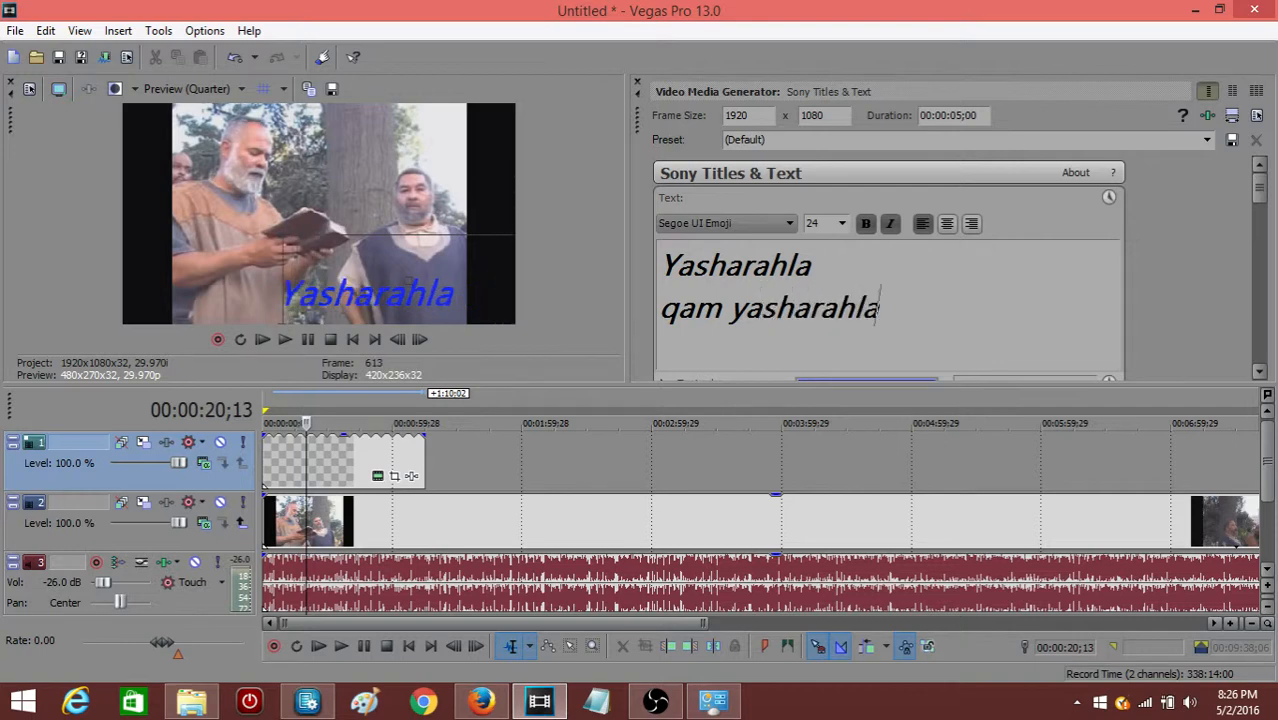
pyautogui.moveTo(395, 300); pyautogui.dragTo(358, 265)
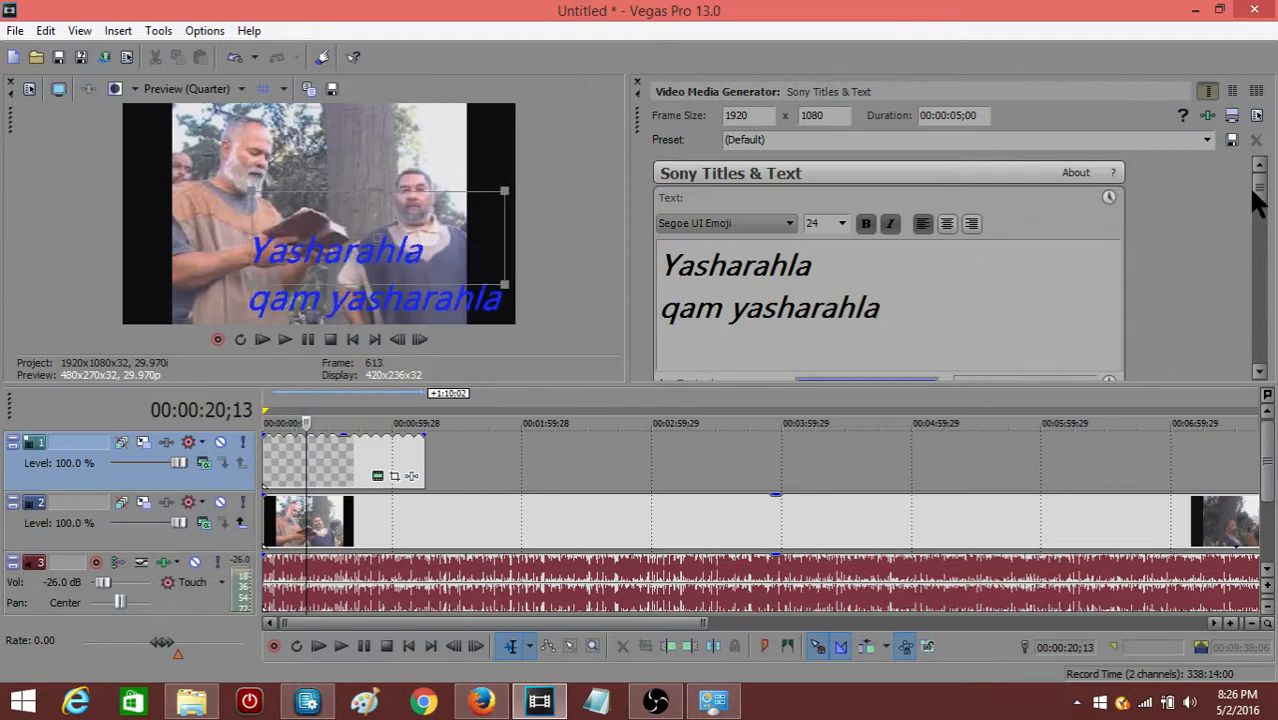
# Step: Try a wider tracking of about 0.986 and a tighter line spacing on the title, and reset both to their defaults
pyautogui.moveTo(1258, 172); pyautogui.dragTo(810, 410)
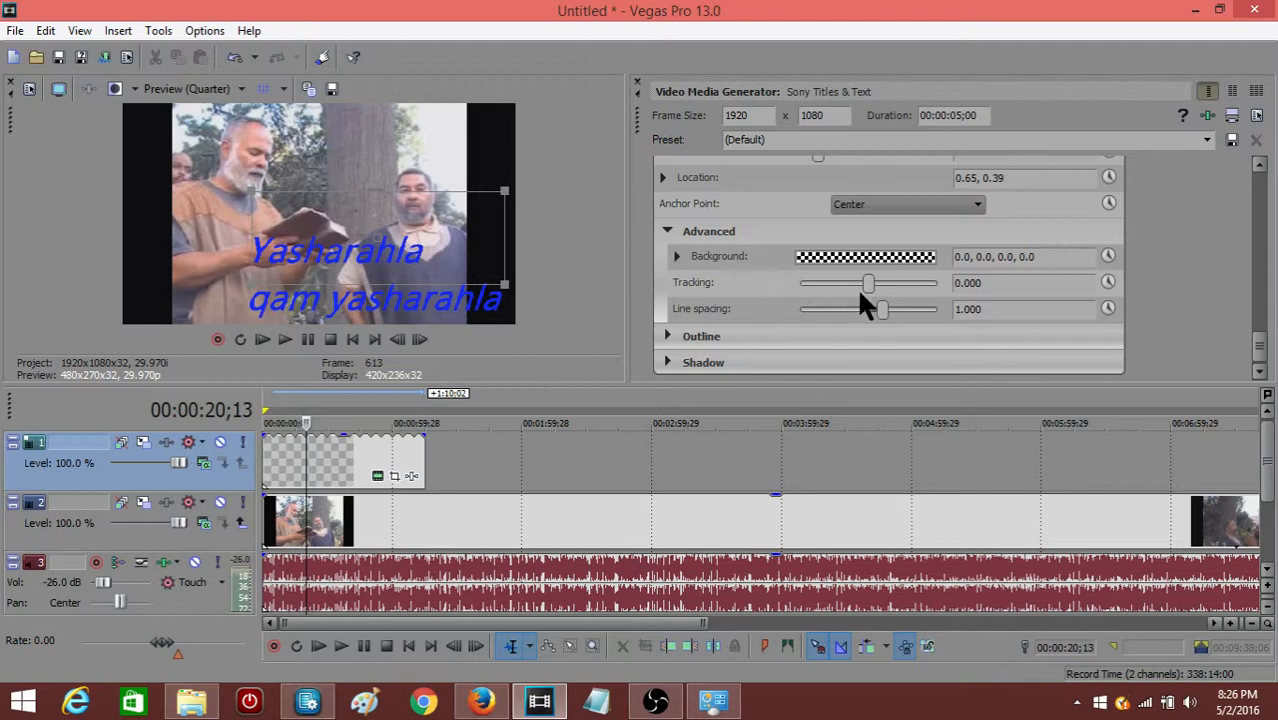
pyautogui.moveTo(866, 282)
pyautogui.mouseDown()
pyautogui.moveTo(878, 279)
pyautogui.moveTo(840, 291)
pyautogui.moveTo(978, 285)
pyautogui.moveTo(924, 283)
pyautogui.moveTo(772, 318)
pyautogui.moveTo(902, 292)
pyautogui.moveTo(831, 309)
pyautogui.moveTo(875, 302)
pyautogui.moveTo(883, 285)
pyautogui.mouseUp()
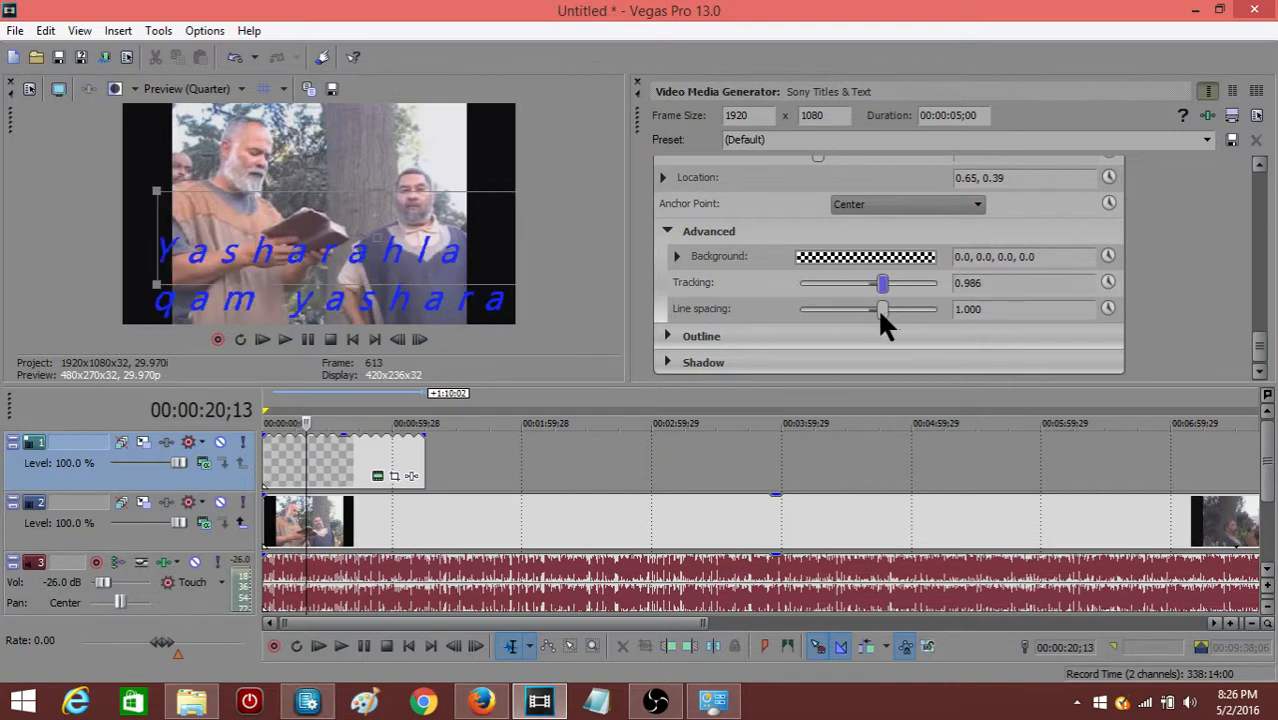
pyautogui.doubleClick(878, 282)
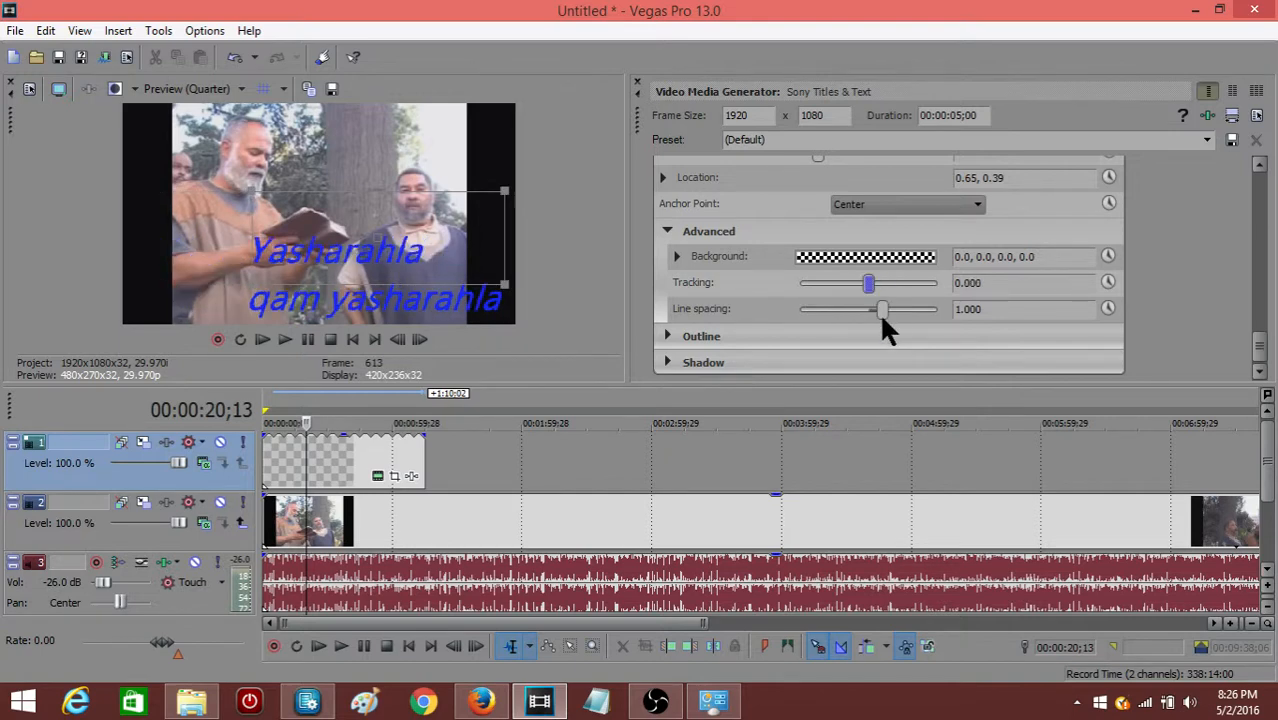
pyautogui.moveTo(880, 311)
pyautogui.mouseDown()
pyautogui.moveTo(826, 318)
pyautogui.moveTo(900, 322)
pyautogui.moveTo(800, 340)
pyautogui.moveTo(902, 344)
pyautogui.moveTo(870, 346)
pyautogui.moveTo(867, 302)
pyautogui.mouseUp()
pyautogui.doubleClick(875, 316)
# Step: Collapse the Advanced settings and give the title text an outline with a width of about 9.456
pyautogui.click(667, 231)
pyautogui.click(668, 283)
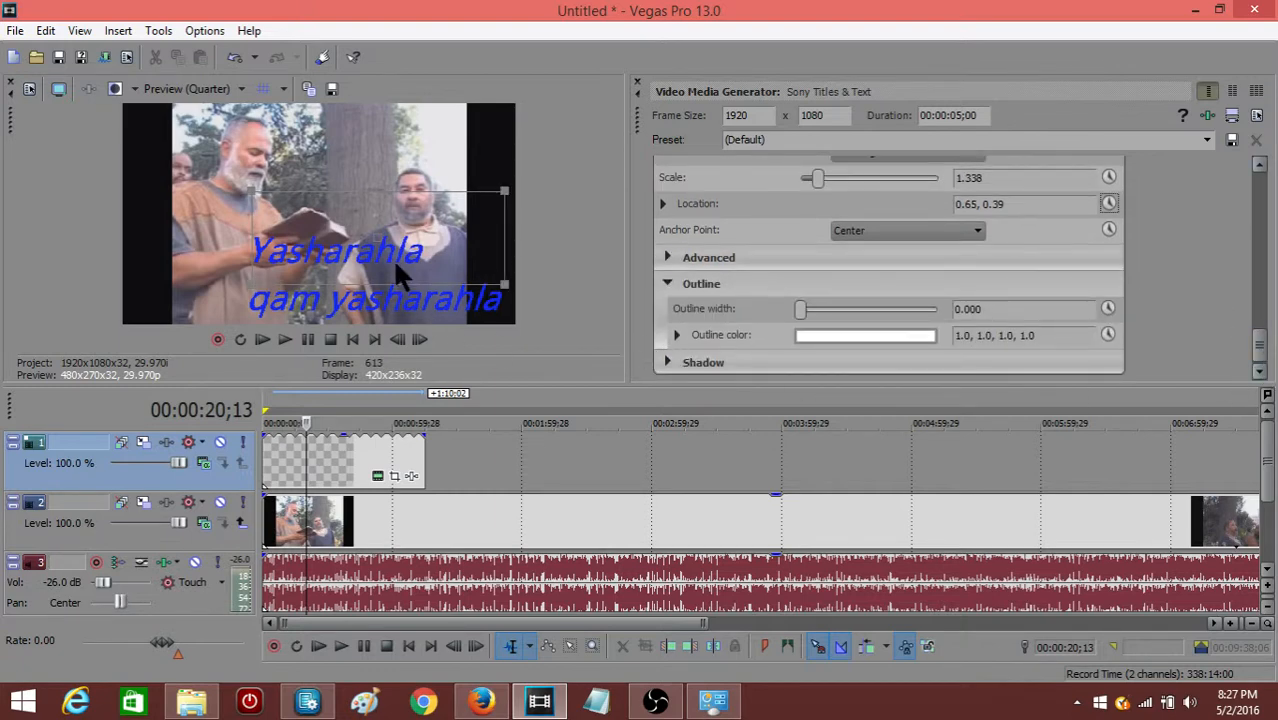
pyautogui.click(811, 333)
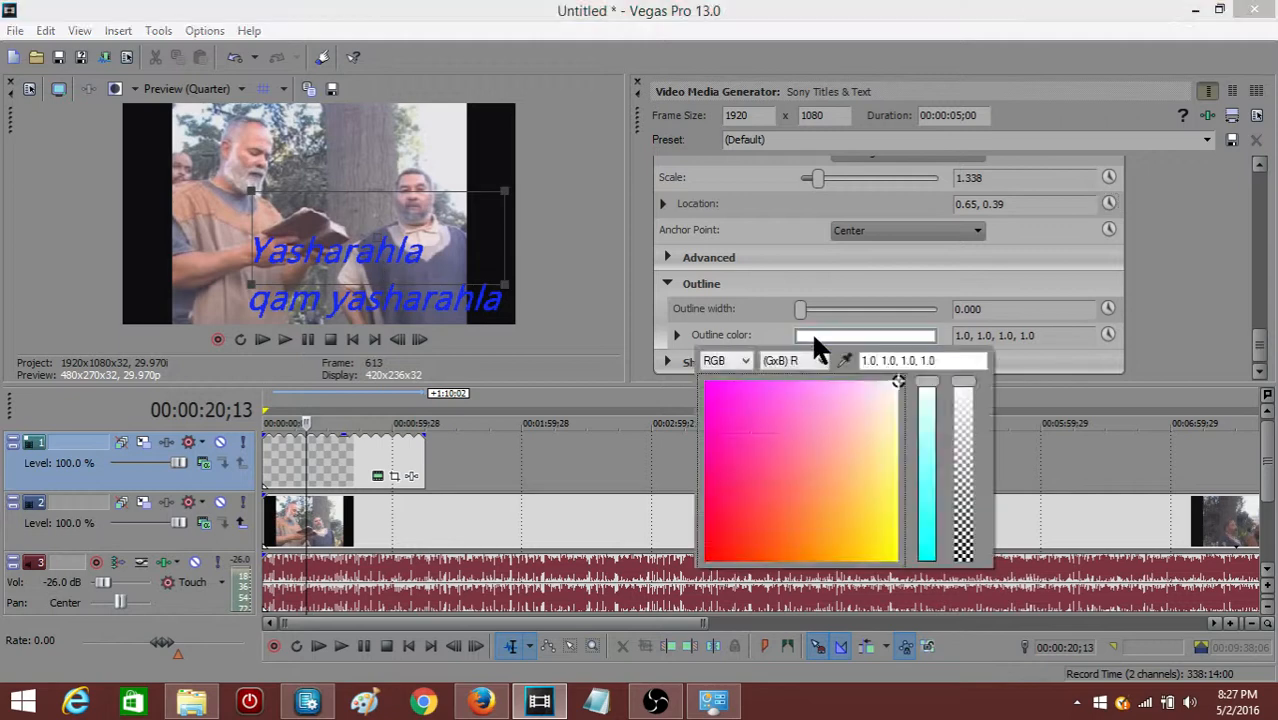
pyautogui.click(812, 329)
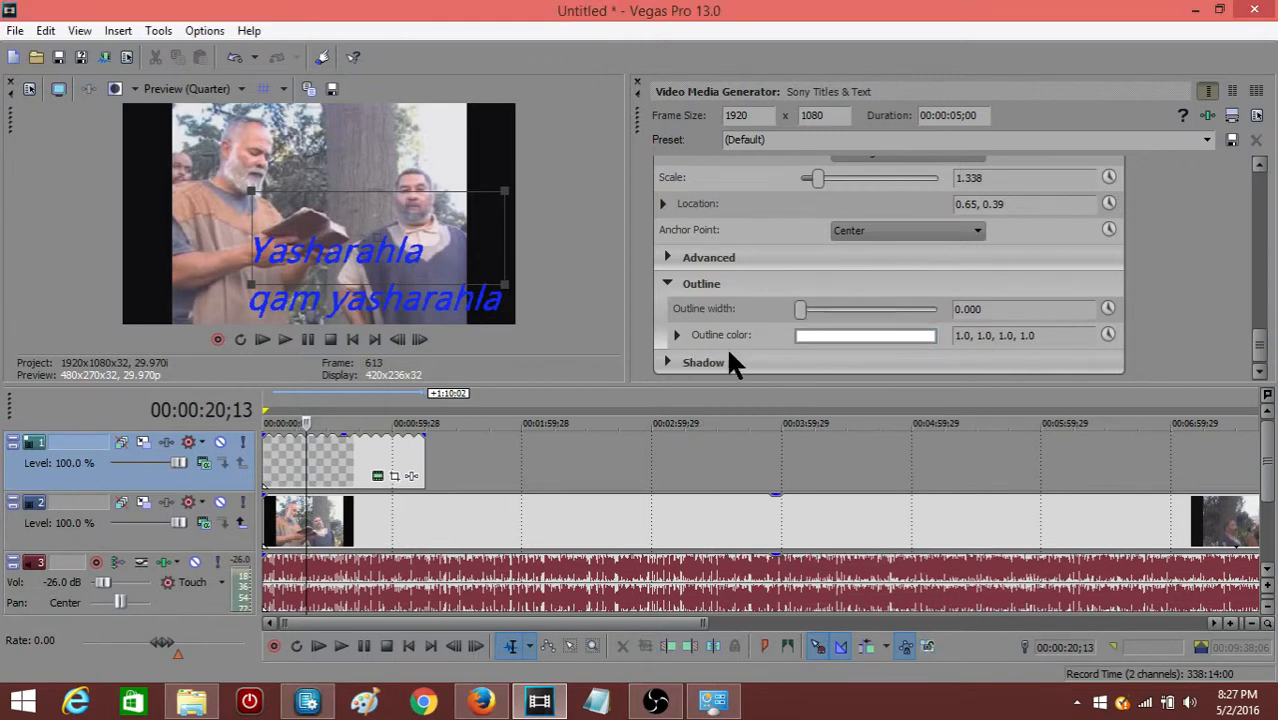
pyautogui.moveTo(810, 309); pyautogui.dragTo(932, 312)
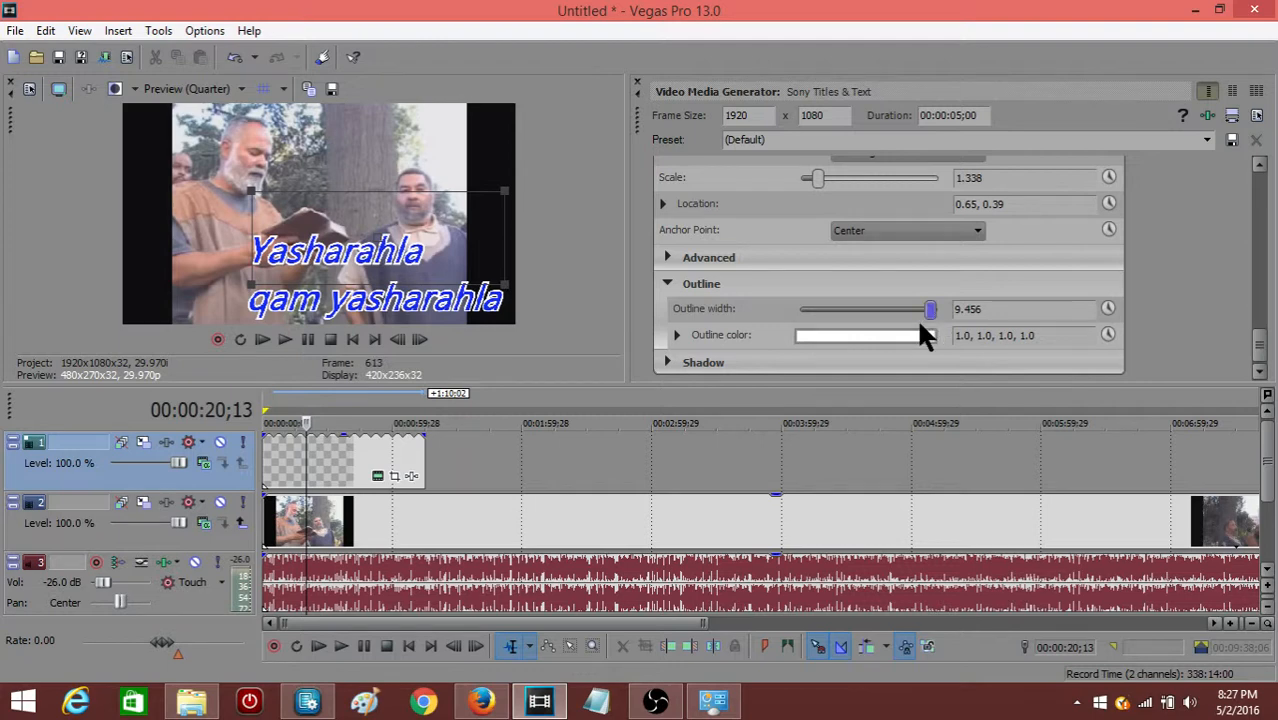
# Step: Try pink and yellow outline colors, and sample a tan one from the video preview with the eyedropper, RGBA 0.8, 0.62, 0.56, 1.0
pyautogui.click(805, 340)
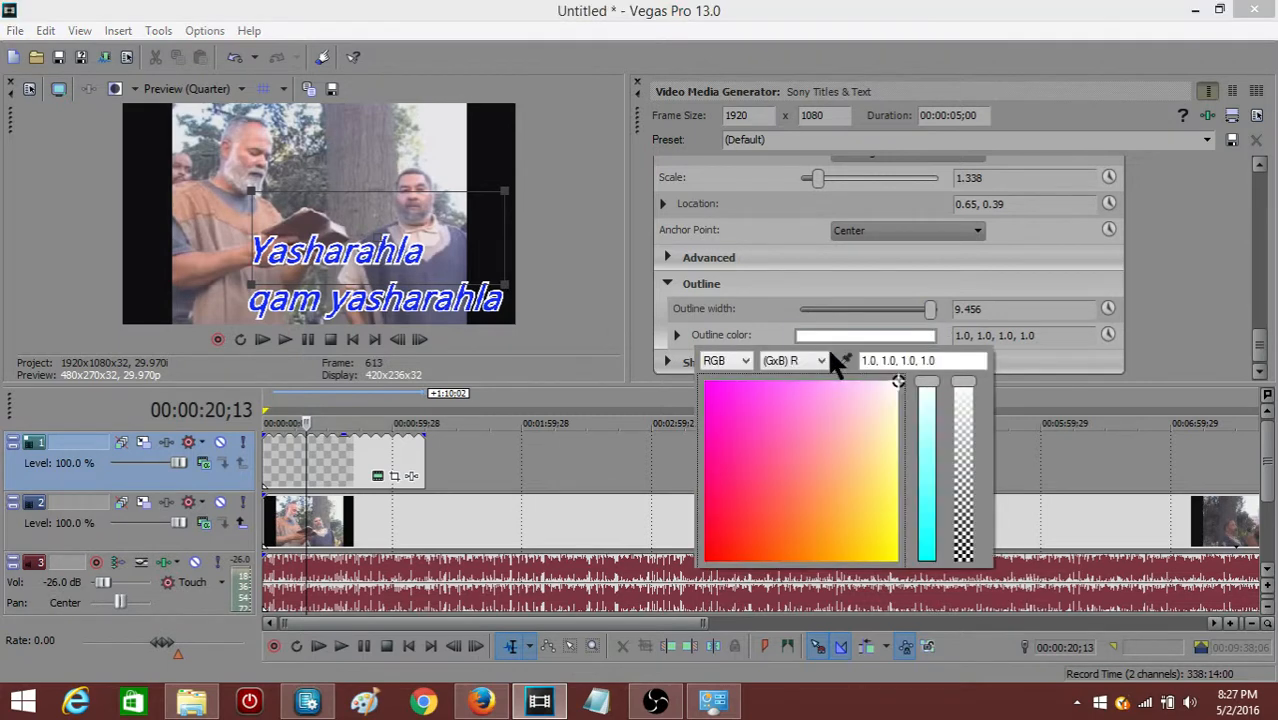
pyautogui.click(764, 448)
pyautogui.click(834, 530)
pyautogui.click(888, 504)
pyautogui.click(776, 422)
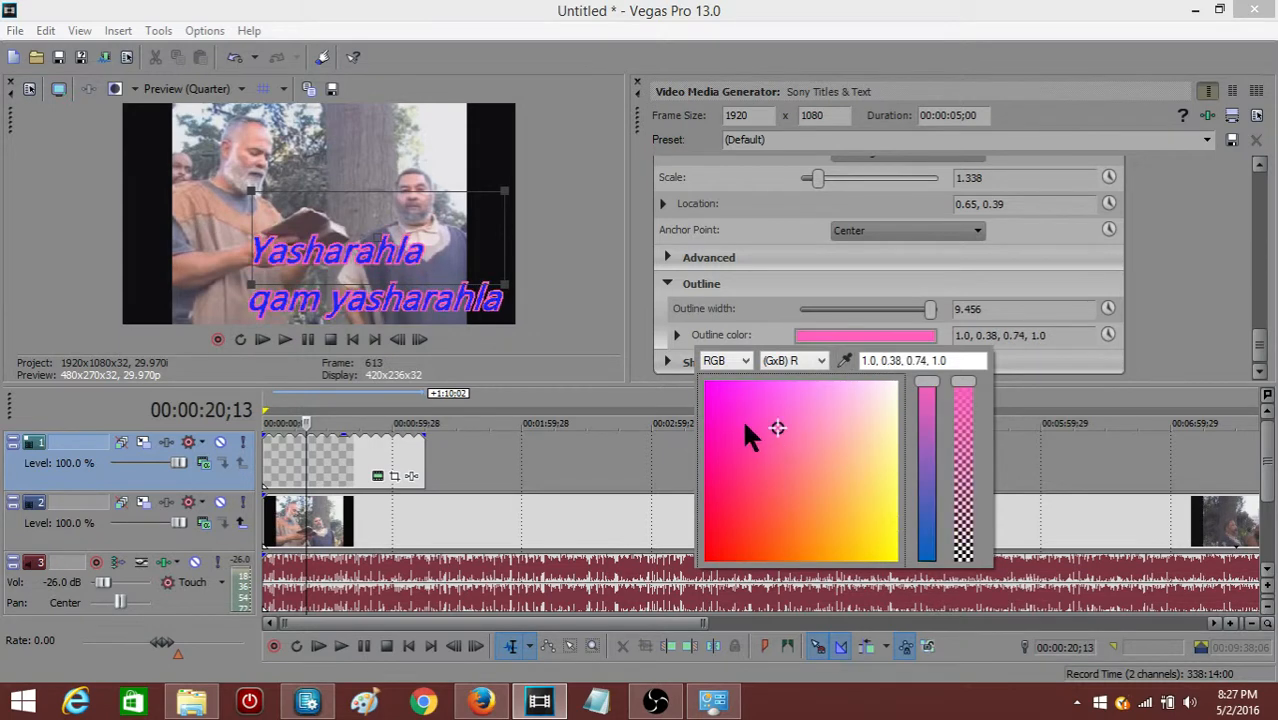
pyautogui.click(876, 519)
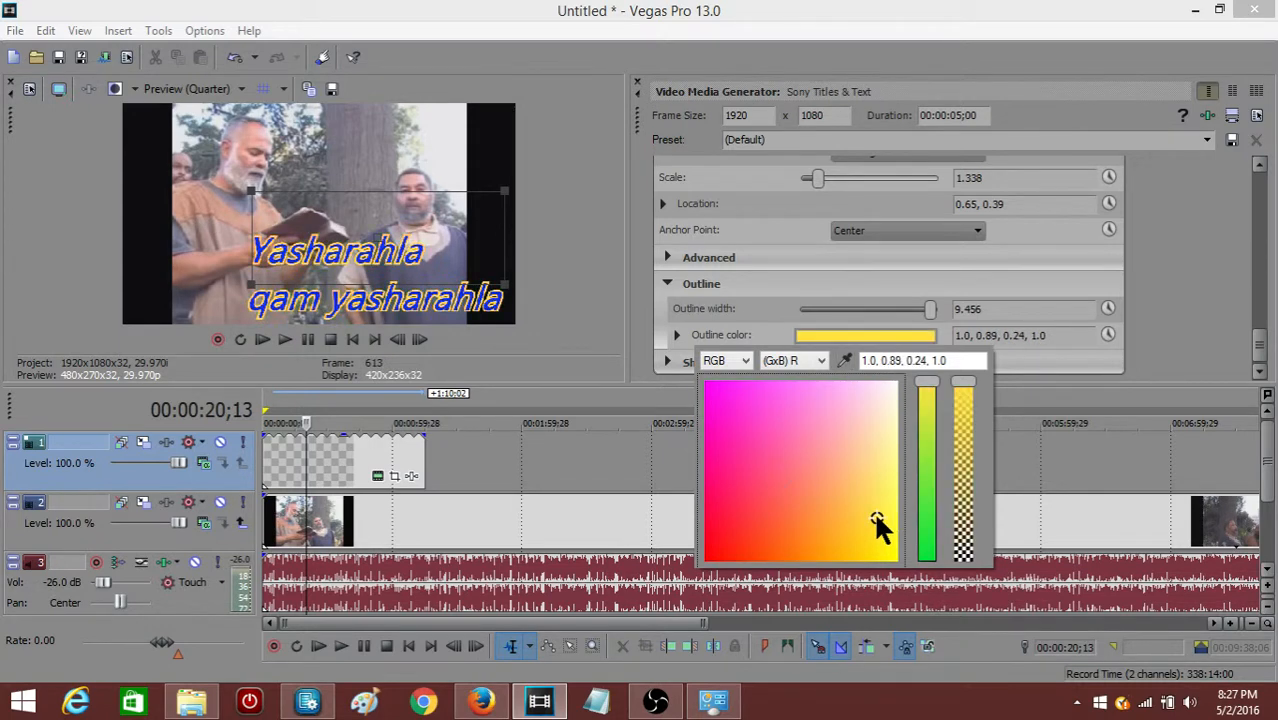
pyautogui.click(844, 362)
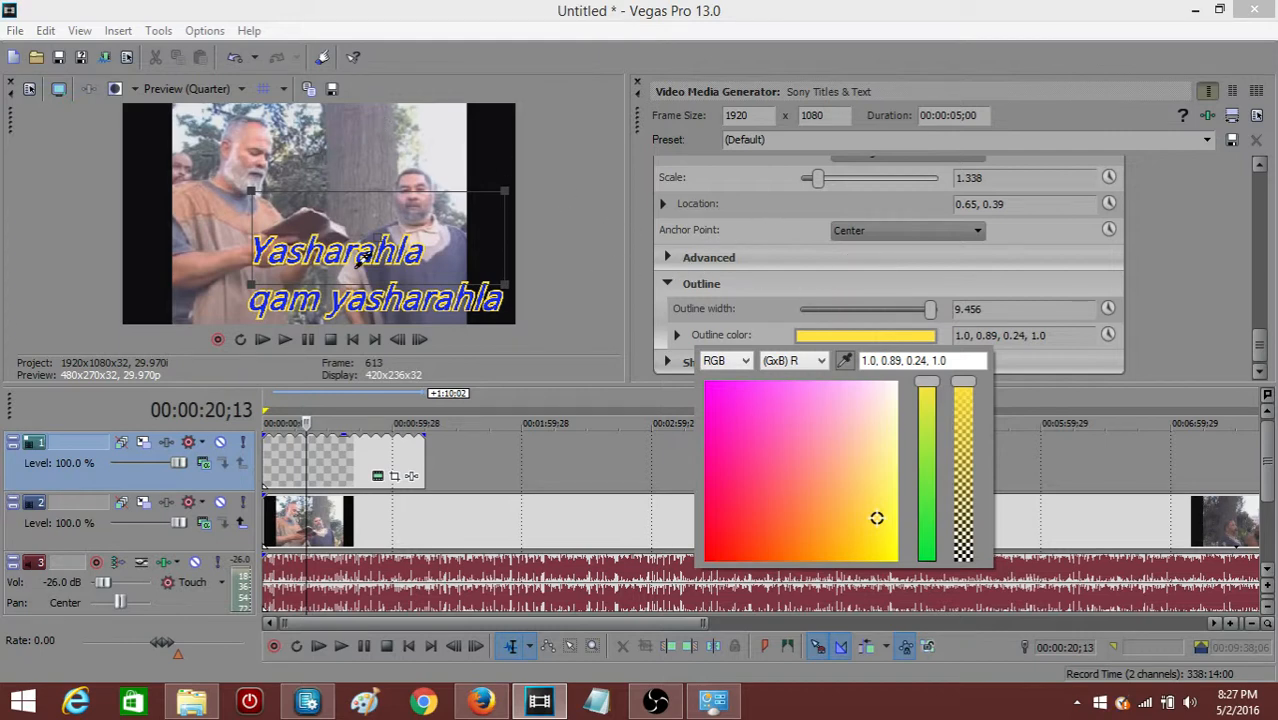
pyautogui.click(220, 203)
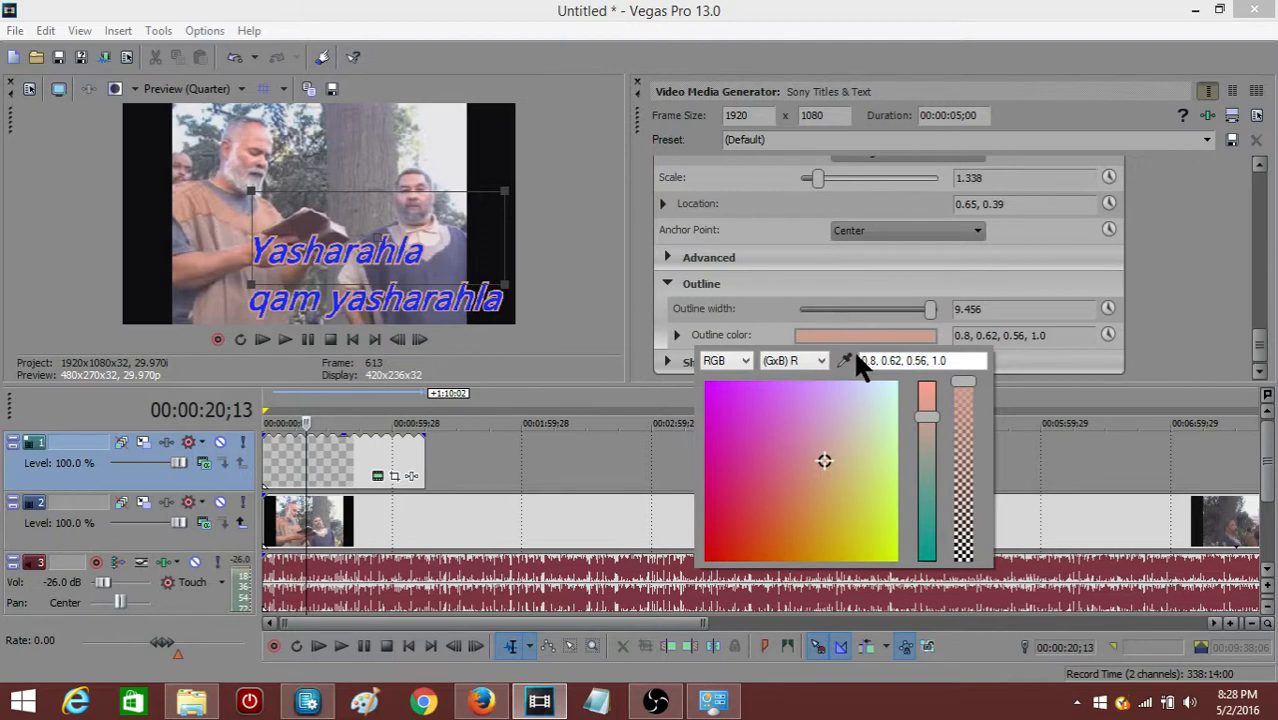
# Step: Close the outline color picker, switch from the Outline to the Shadow settings, and enable a shadow on the title text
pyautogui.click(658, 313)
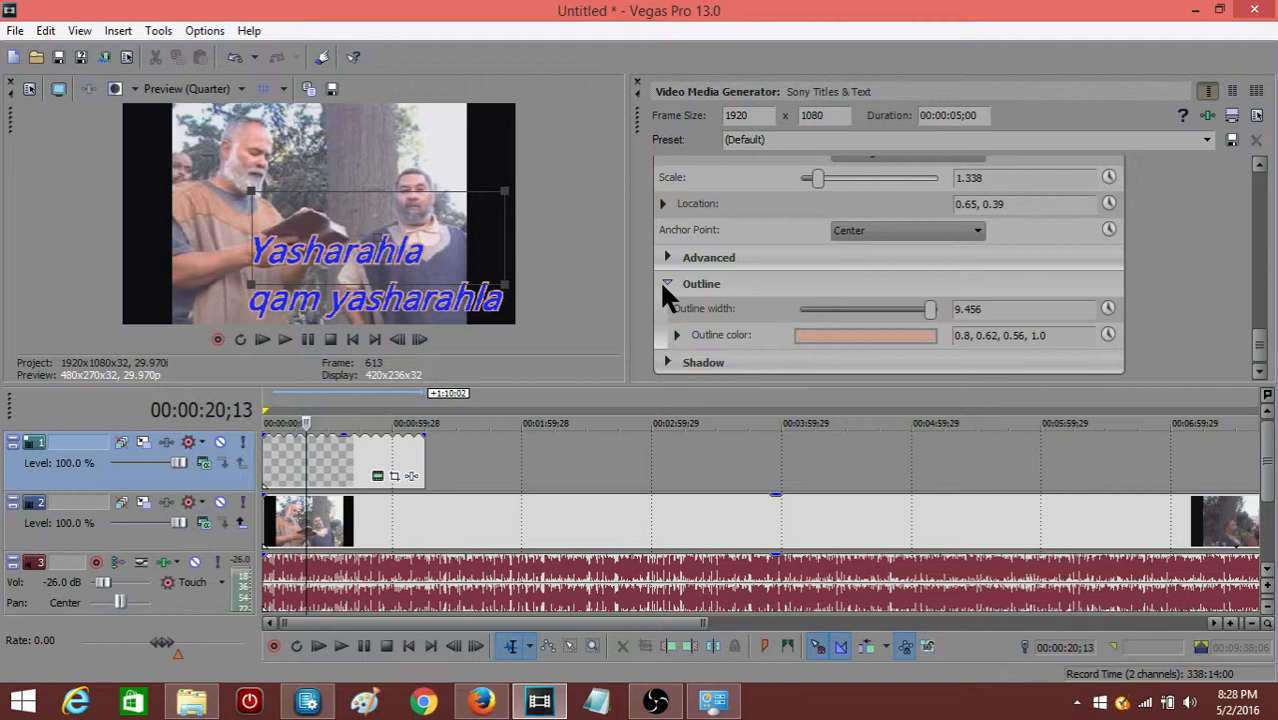
pyautogui.click(665, 283)
pyautogui.click(661, 311)
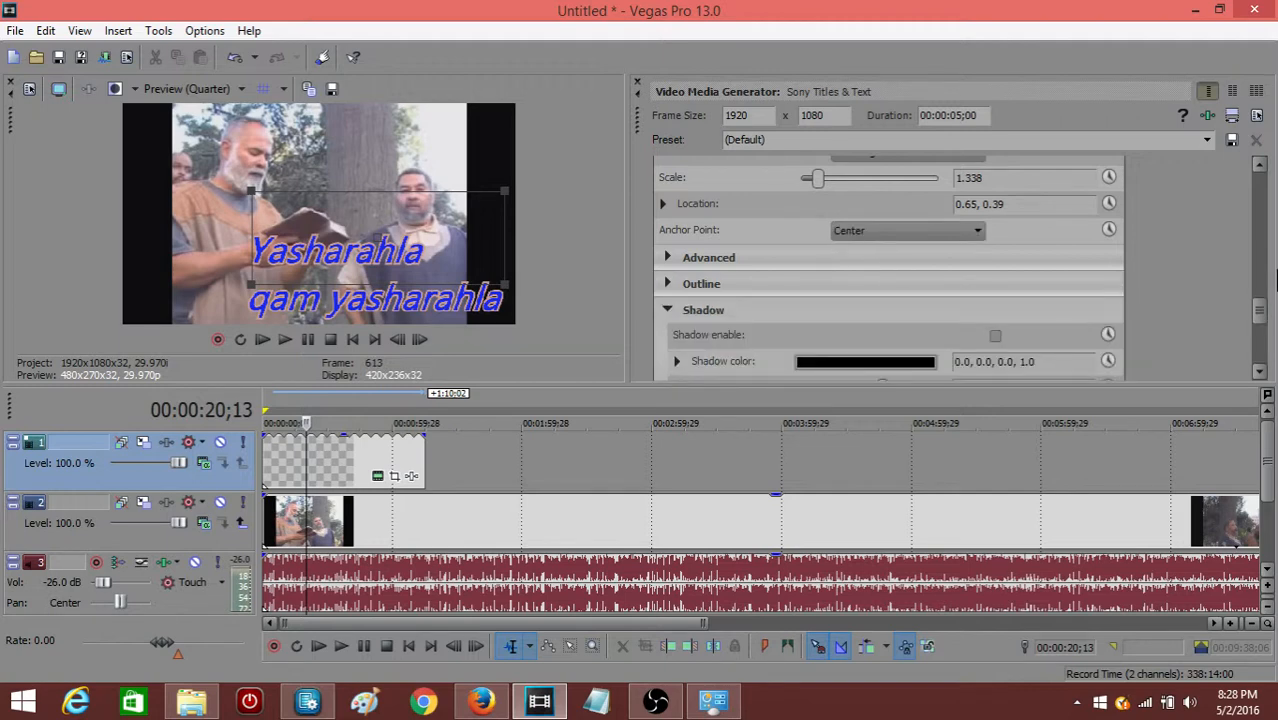
pyautogui.moveTo(1263, 308); pyautogui.dragTo(1247, 372)
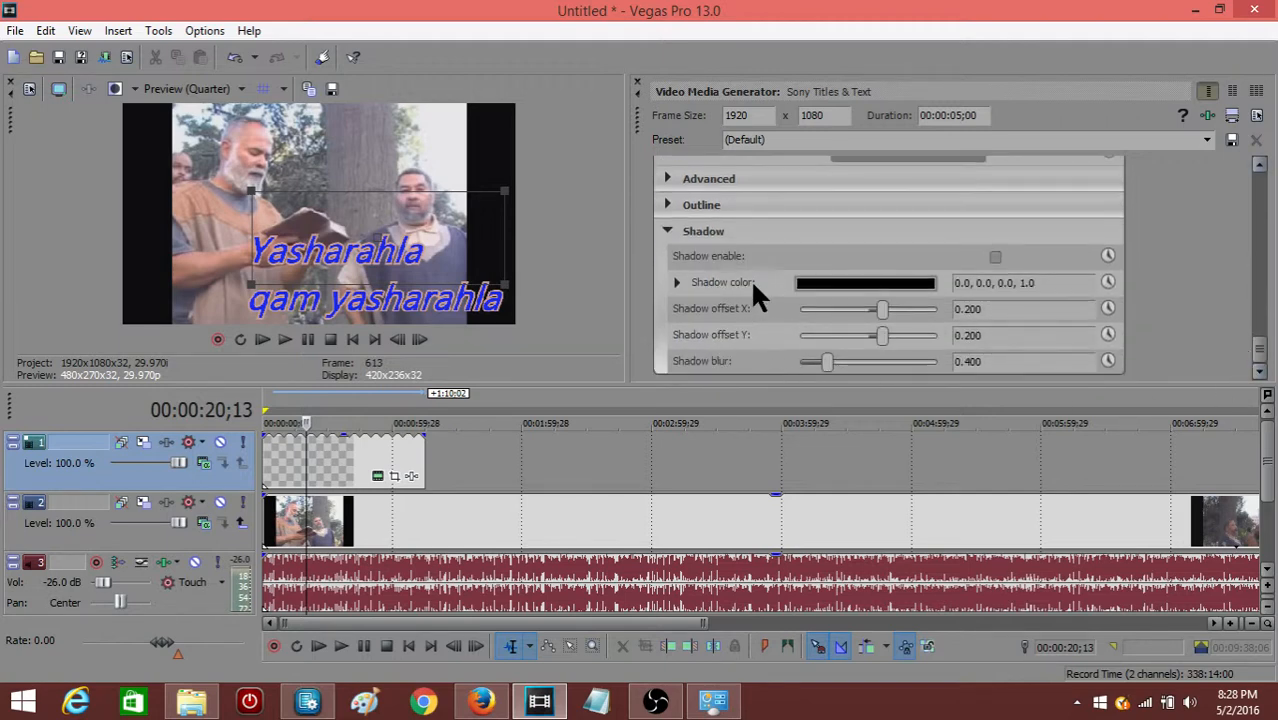
pyautogui.click(995, 258)
pyautogui.click(996, 258)
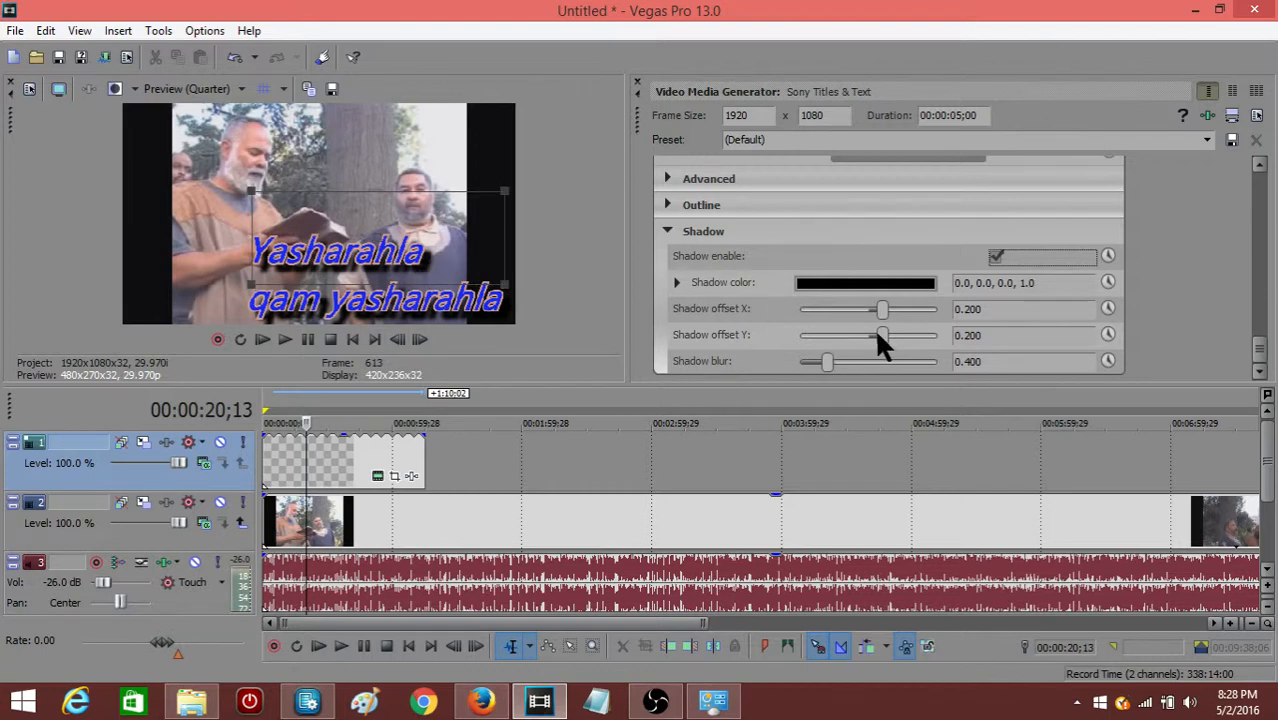
# Step: Try a shadow Y offset of 0.605 and X offsets of -0.850 and 0.565, and reset both offsets to 0.200
pyautogui.moveTo(879, 335)
pyautogui.mouseDown()
pyautogui.moveTo(837, 336)
pyautogui.moveTo(884, 345)
pyautogui.moveTo(904, 332)
pyautogui.mouseUp()
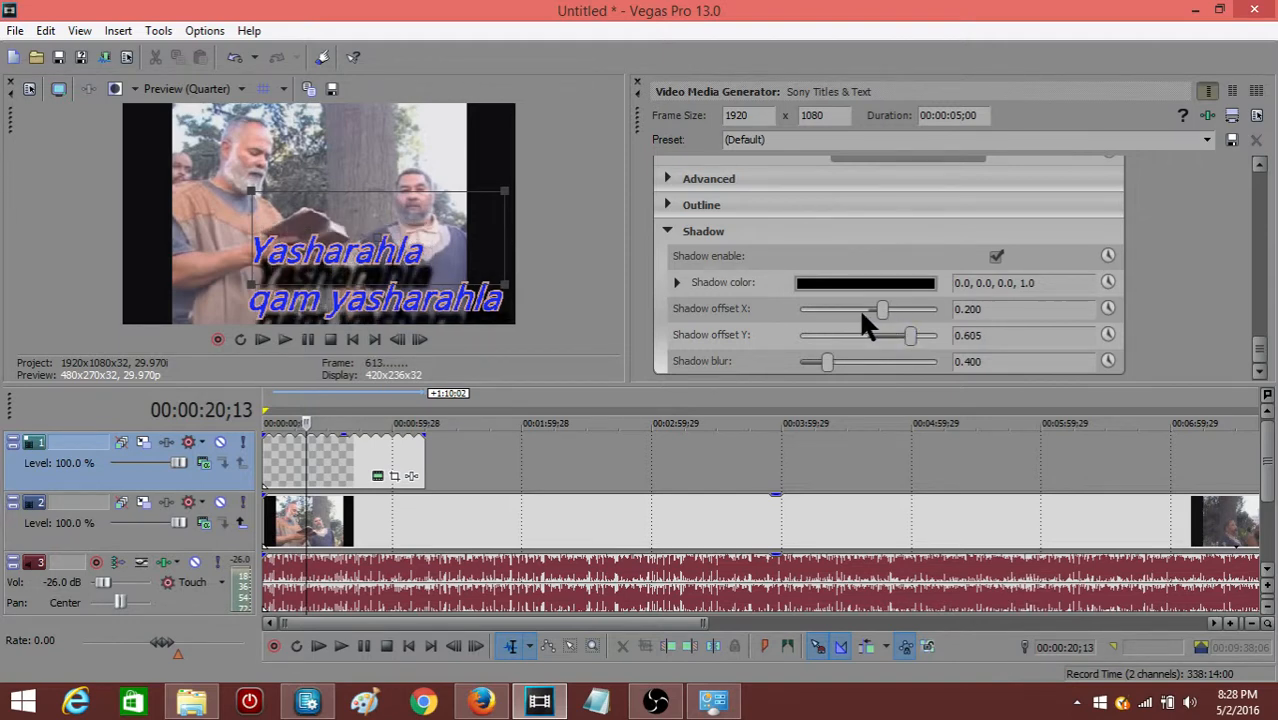
pyautogui.moveTo(828, 311); pyautogui.dragTo(811, 312)
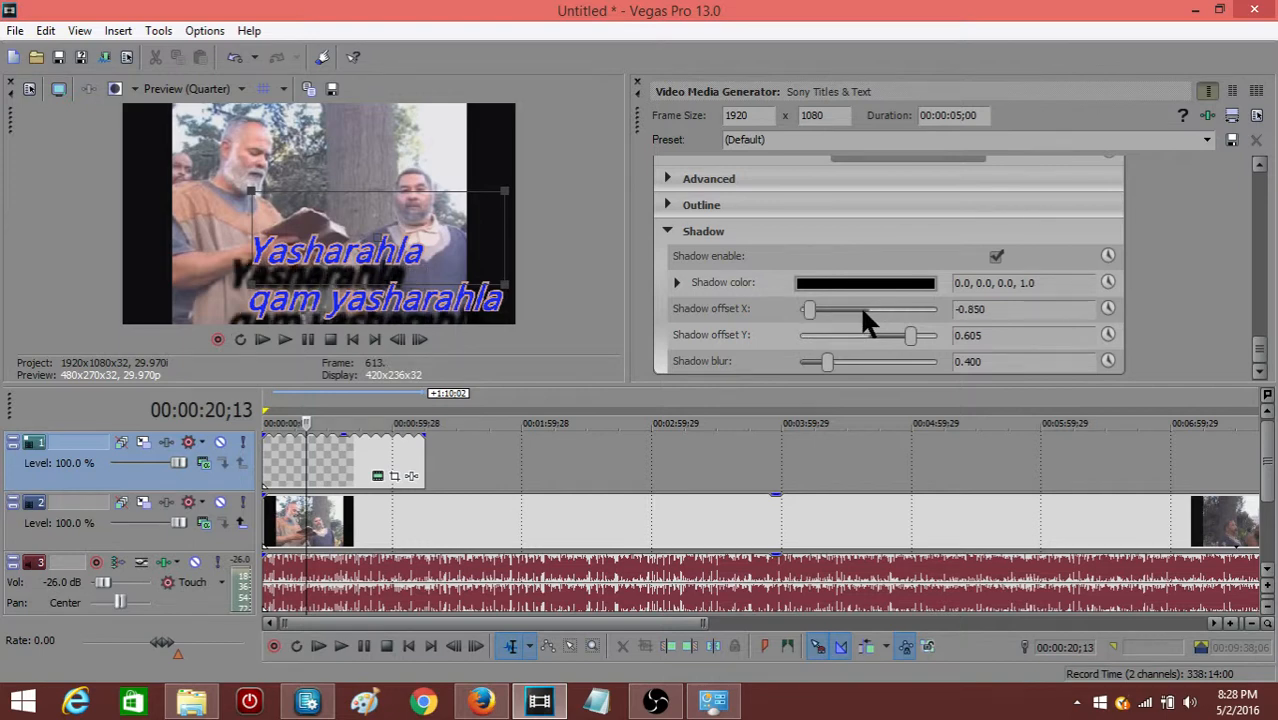
pyautogui.click(909, 312)
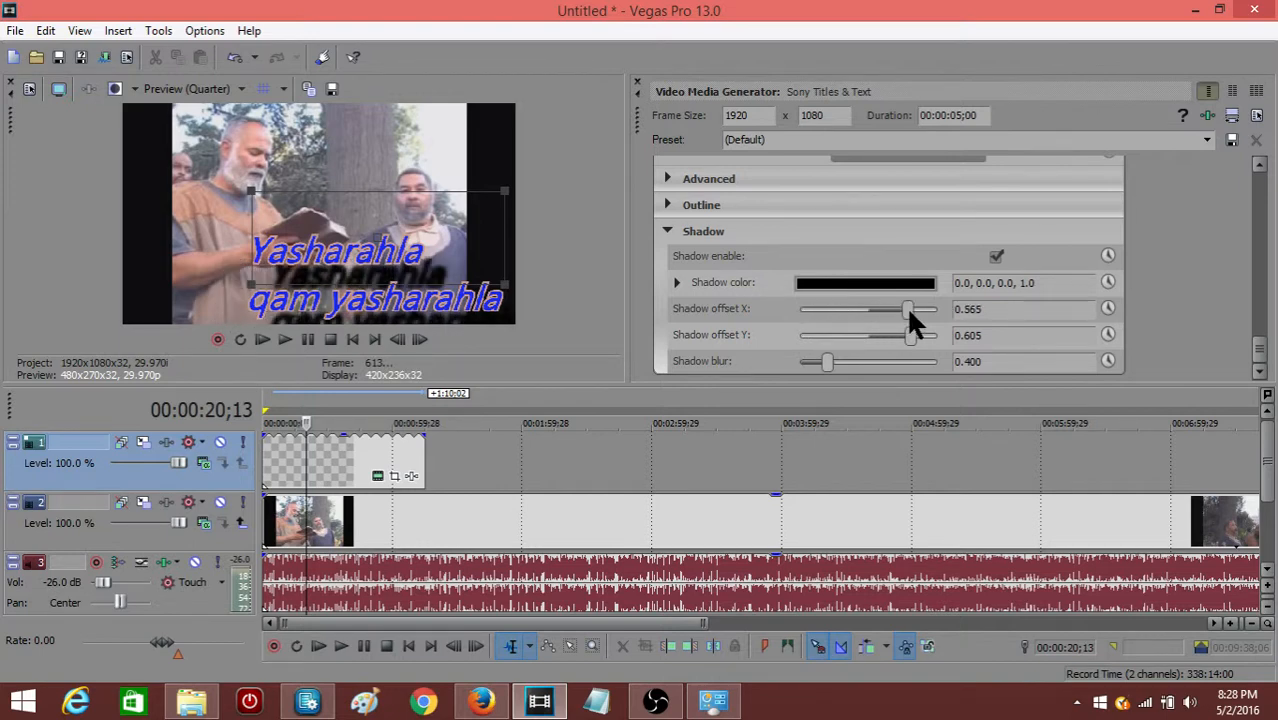
pyautogui.doubleClick(901, 309)
pyautogui.doubleClick(903, 333)
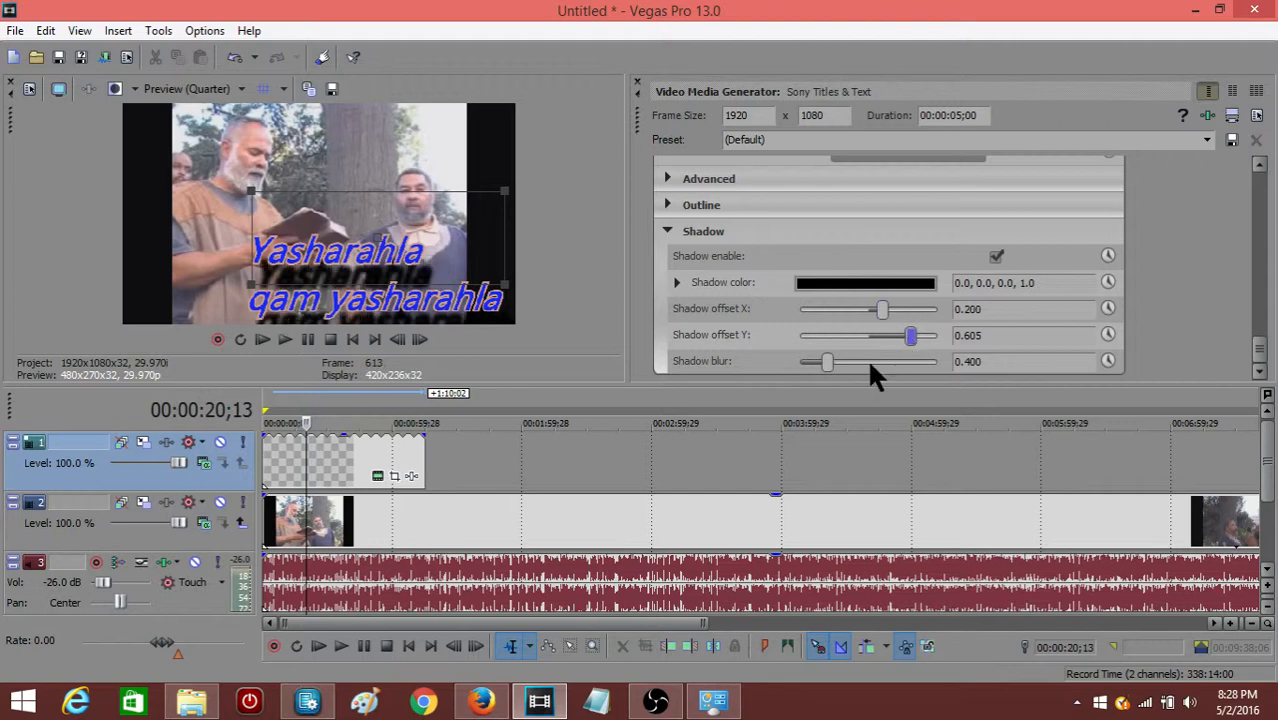
# Step: Try shadow blur values of 0.122, 1.592 and 1.156 on the title text
pyautogui.click(809, 362)
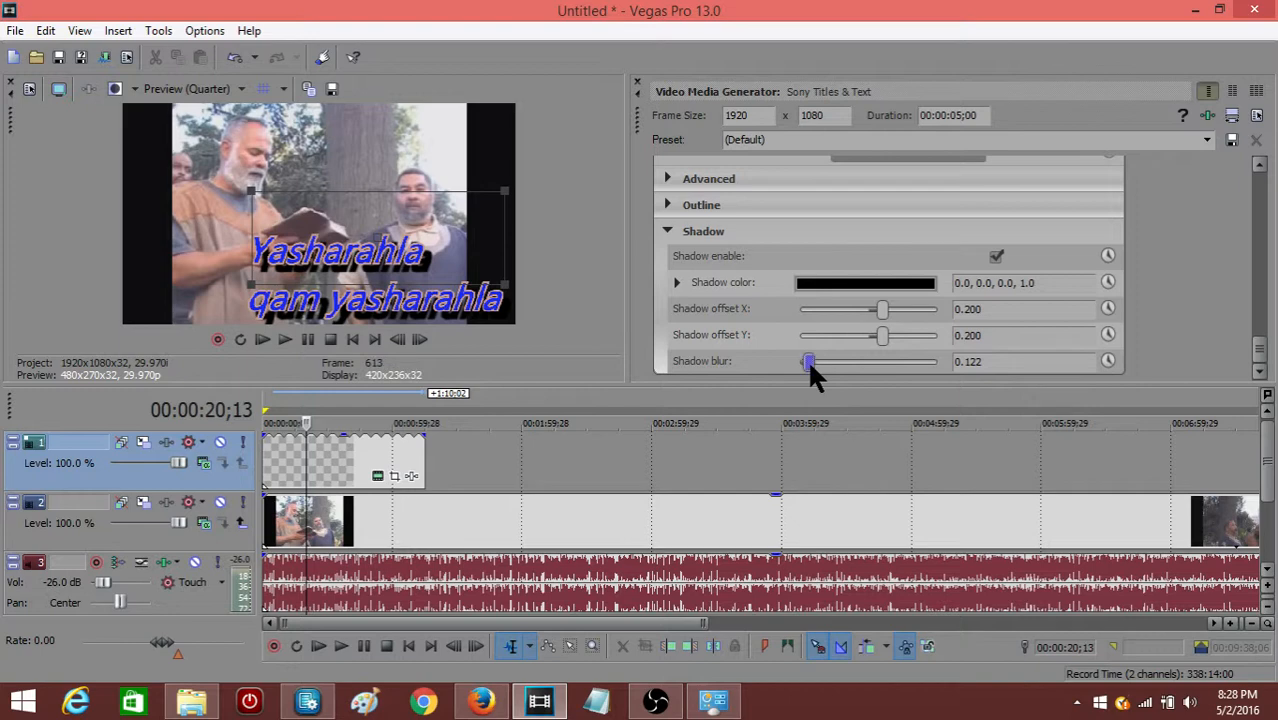
pyautogui.moveTo(808, 362)
pyautogui.mouseDown()
pyautogui.moveTo(795, 362)
pyautogui.moveTo(808, 362)
pyautogui.mouseUp()
pyautogui.click(909, 363)
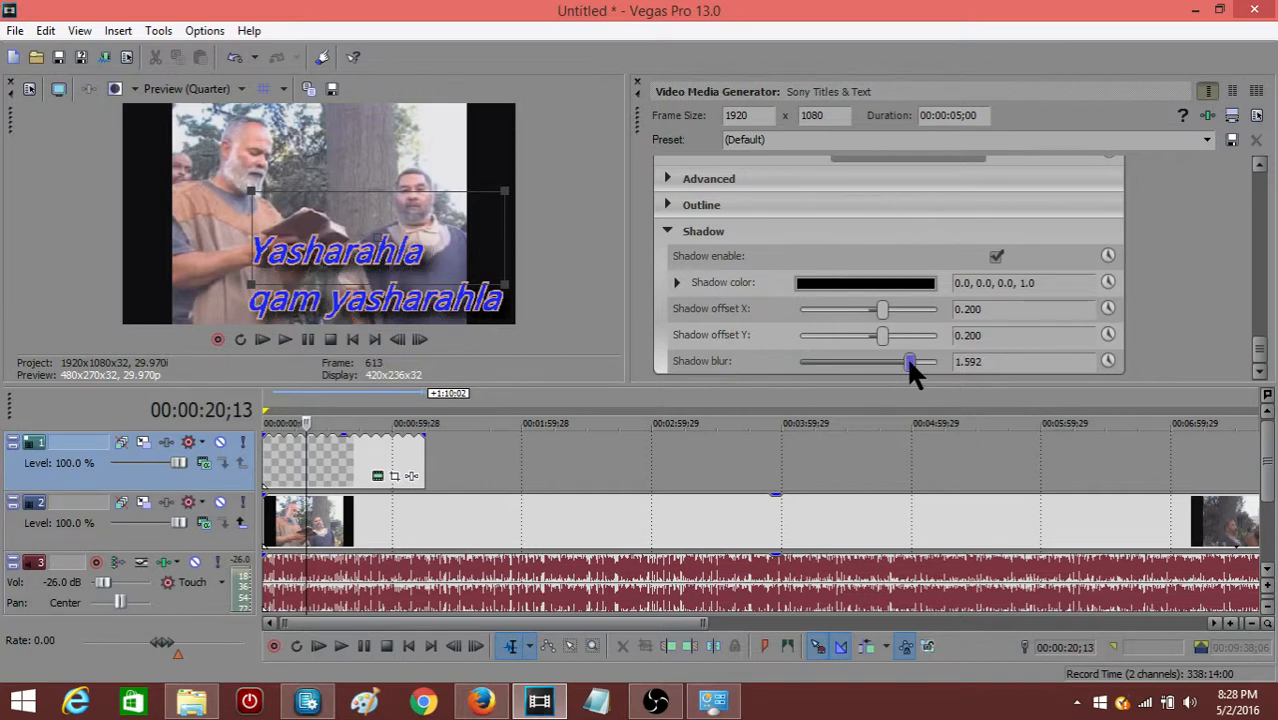
pyautogui.moveTo(909, 362); pyautogui.dragTo(879, 367)
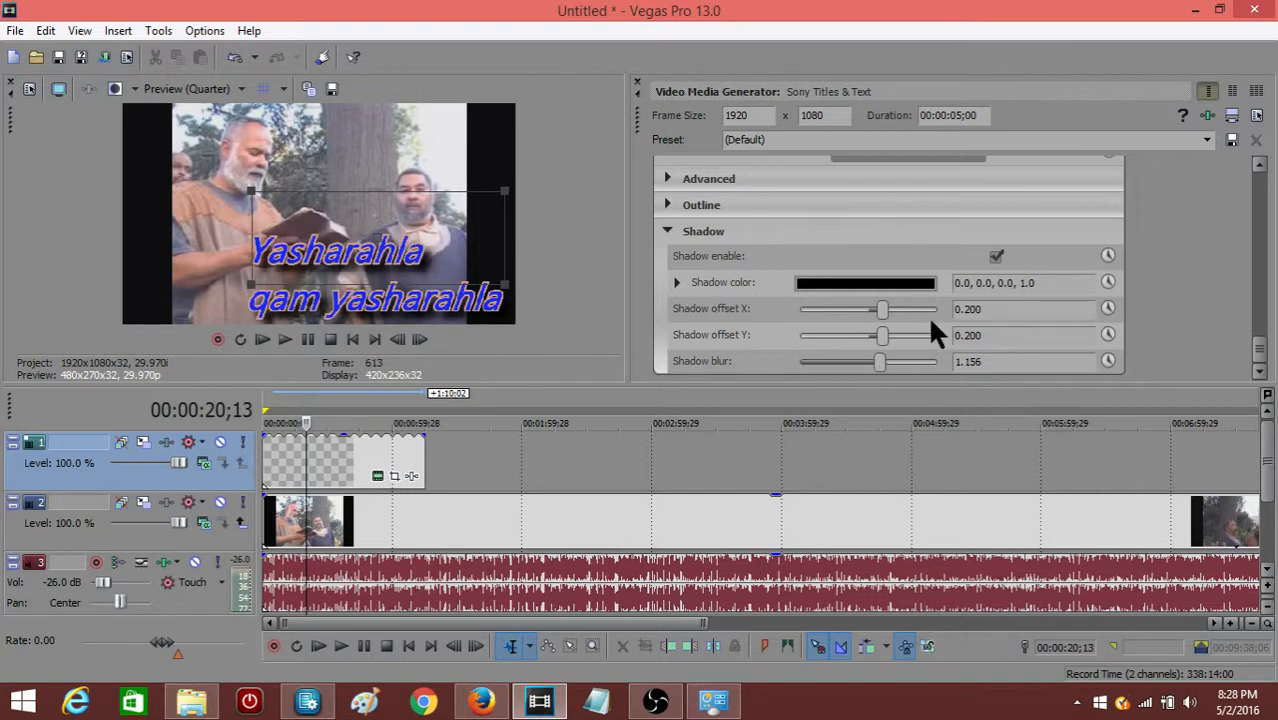
# Step: Return the shadow blur to 0.400, turn off the title's shadow and collapse the Shadow settings
pyautogui.hotkey('ctrl', 'z')
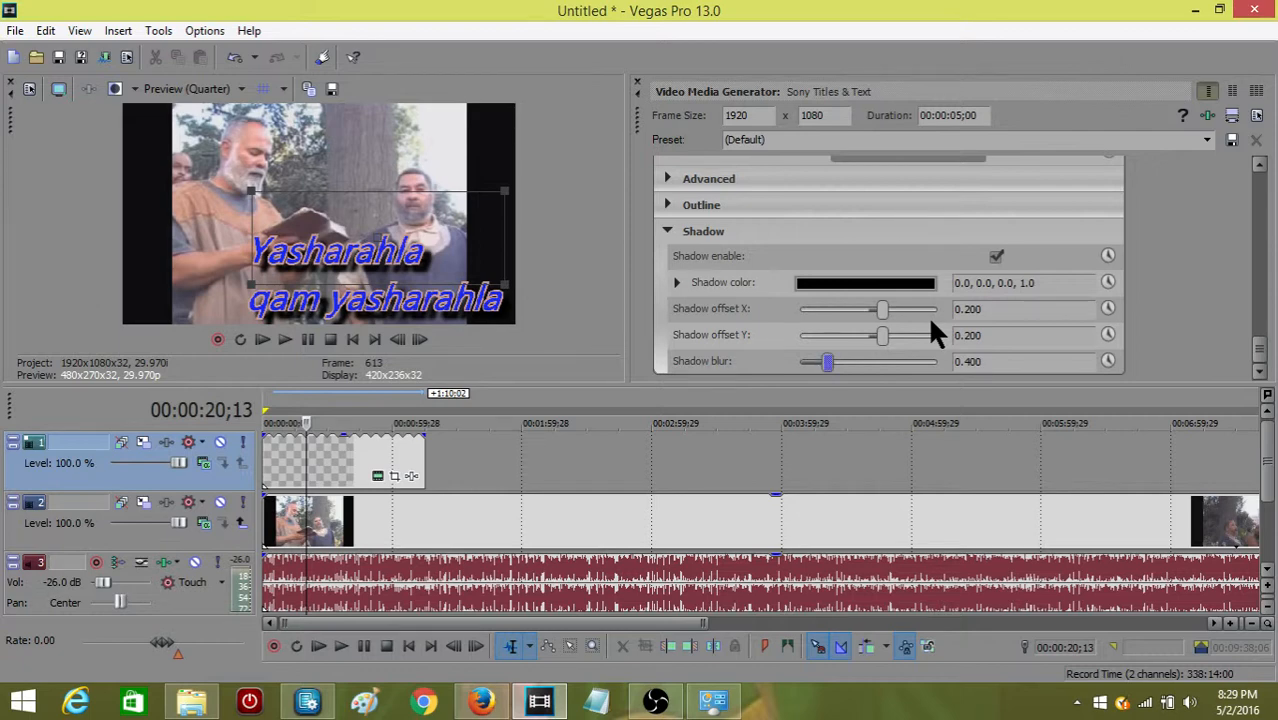
pyautogui.click(995, 257)
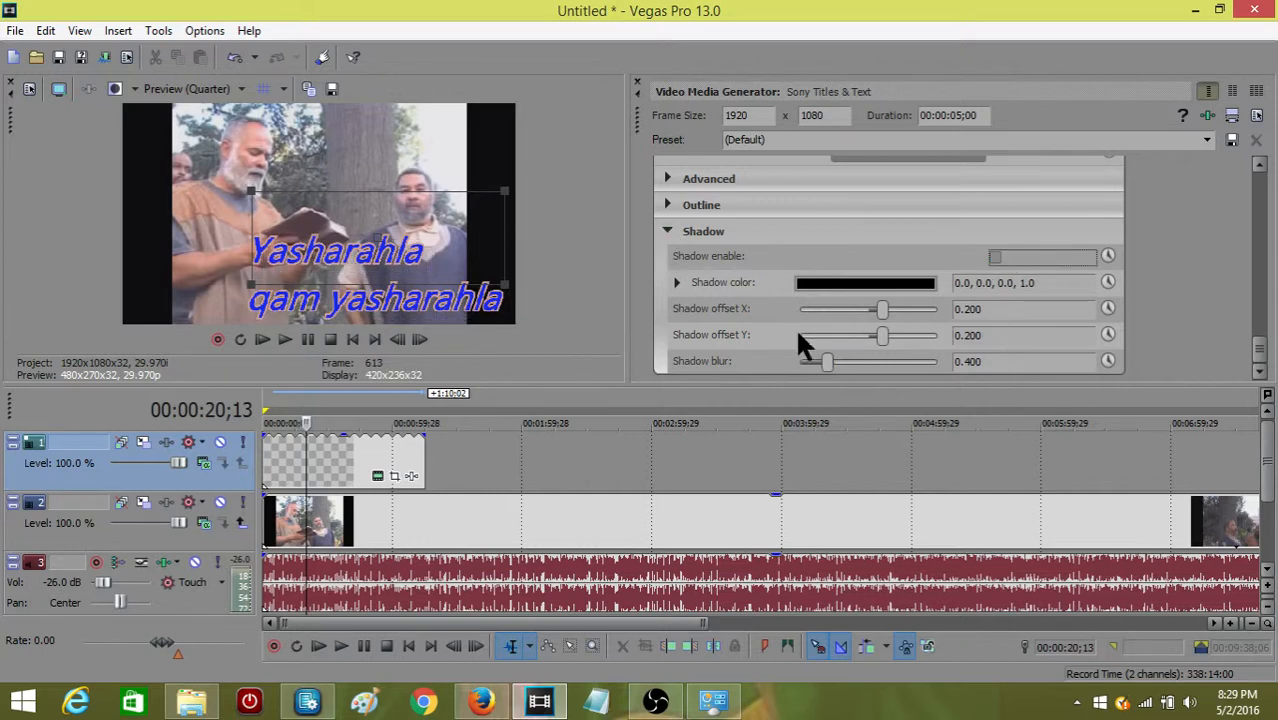
pyautogui.click(668, 232)
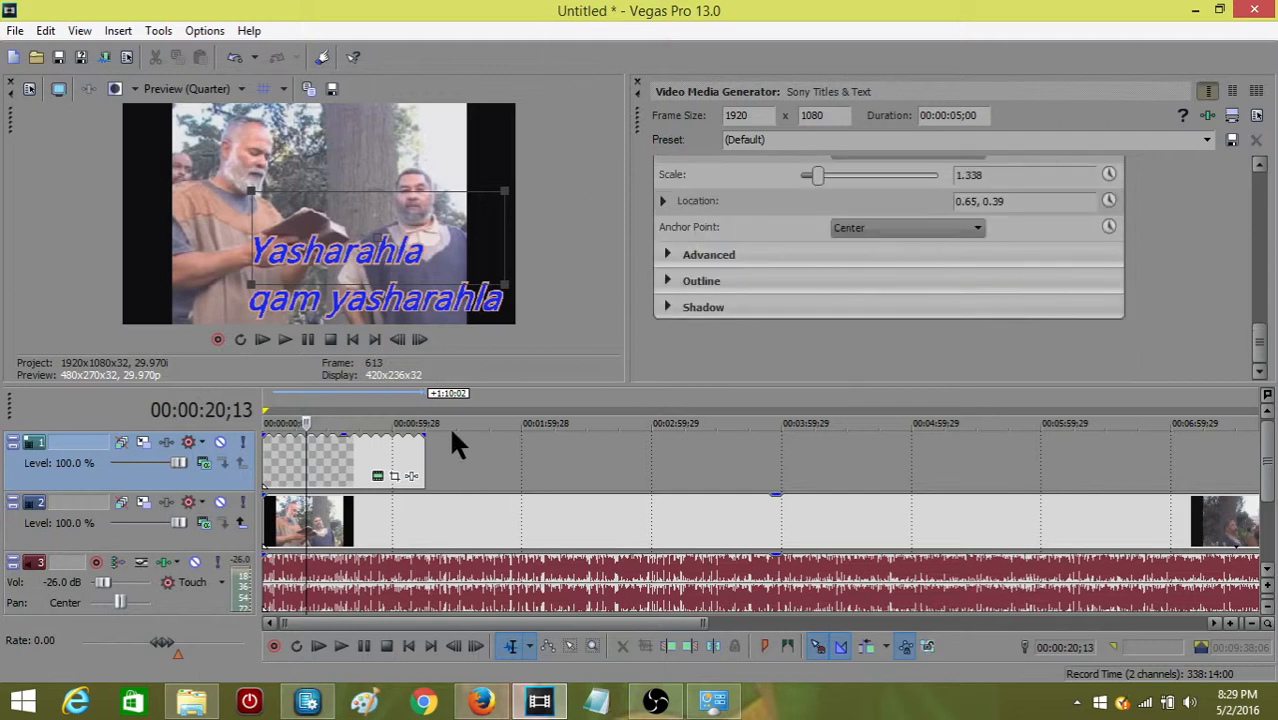
# Step: Place the timeline cursor at 00:01:31;20 and delete the existing title event from the top video track
pyautogui.click(459, 470)
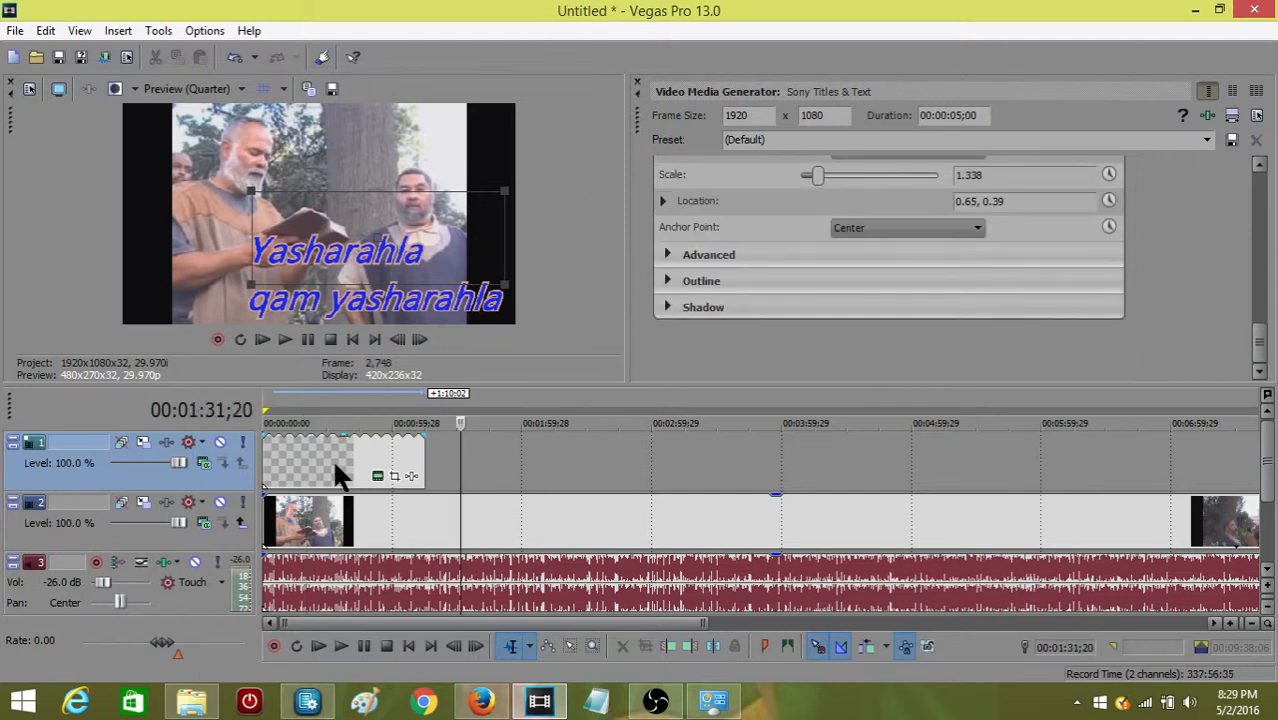
pyautogui.scroll(5, 320, 452)
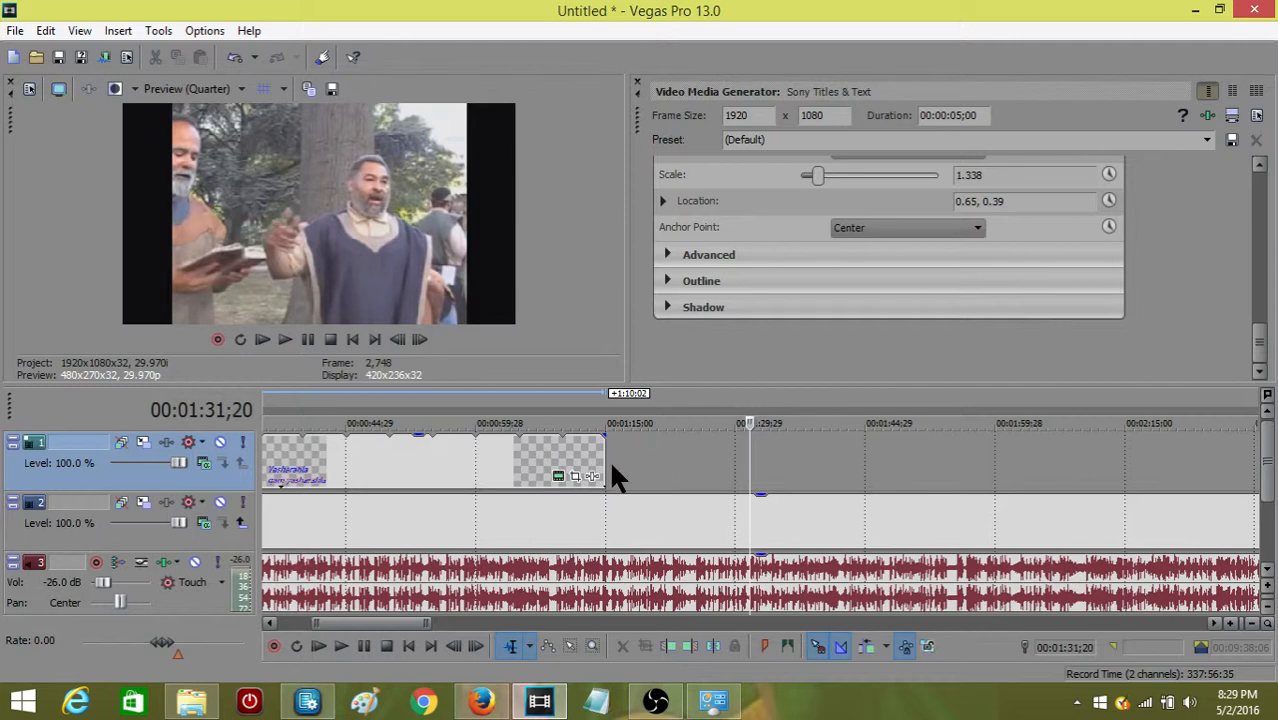
pyautogui.scroll(-5, 580, 455)
pyautogui.click(345, 450)
pyautogui.rightClick(340, 455)
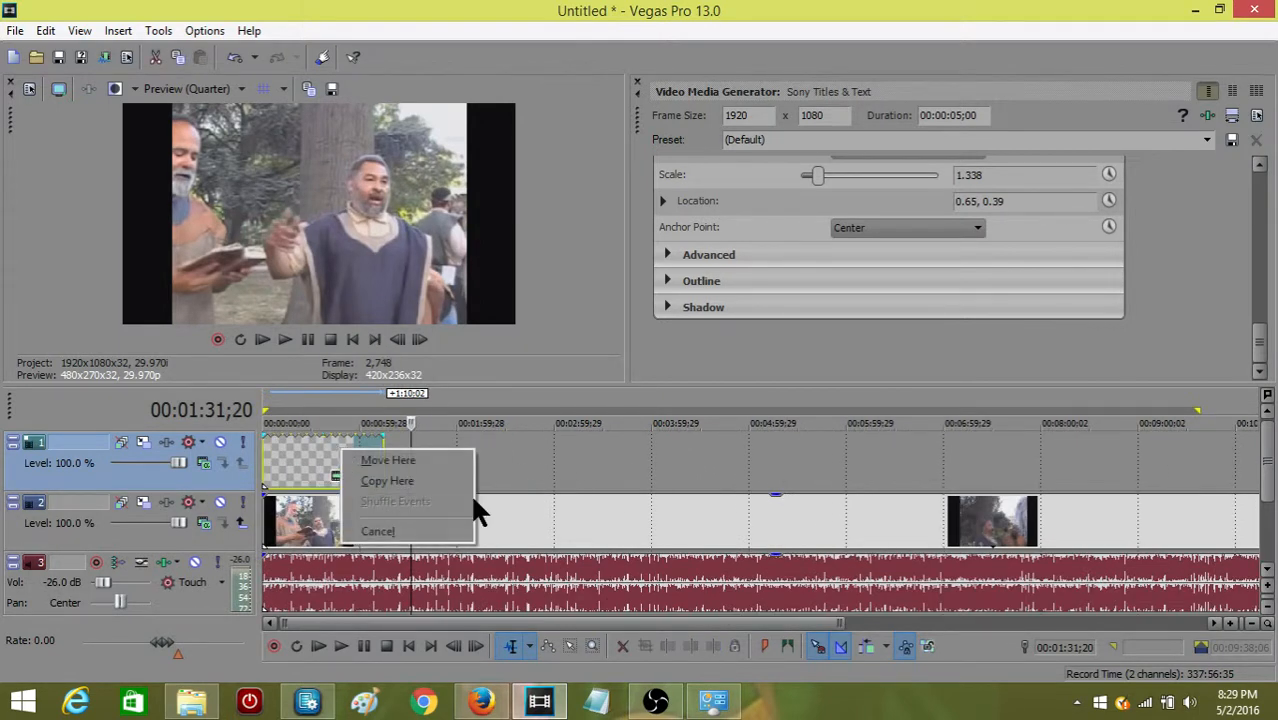
pyautogui.click(362, 463)
pyautogui.rightClick(303, 440)
pyautogui.click(338, 322)
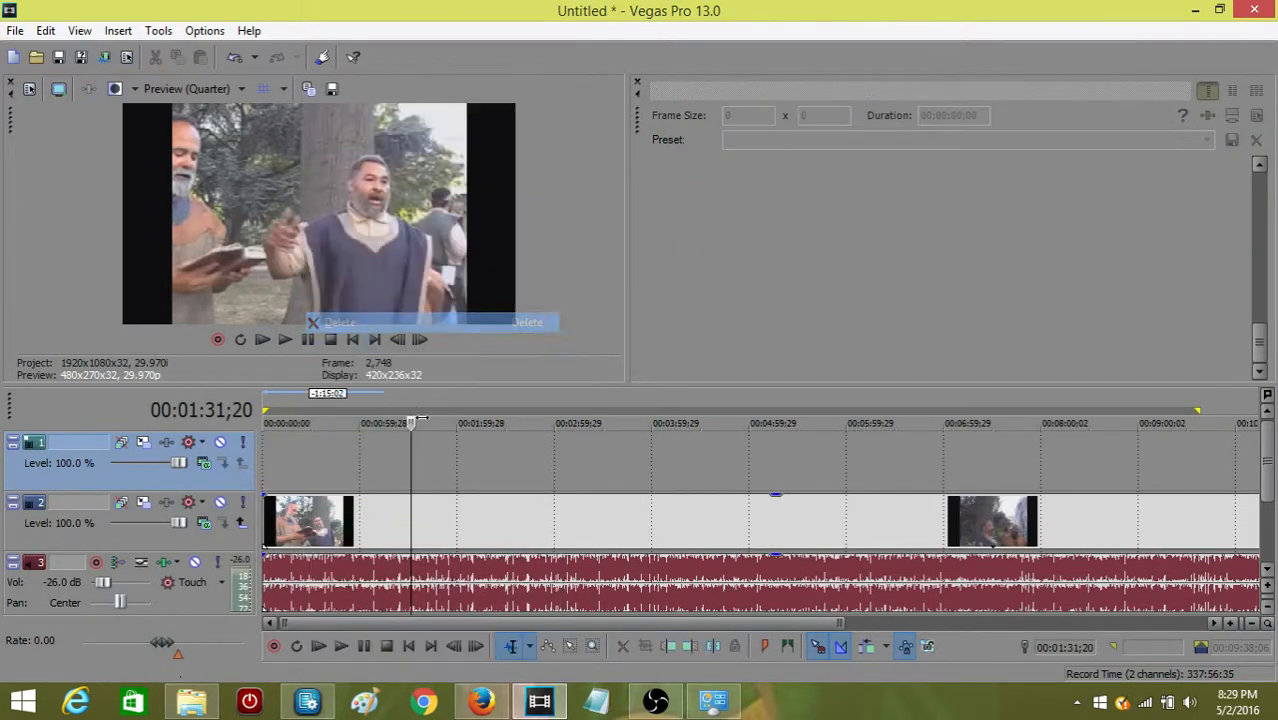
# Step: Insert a Sony Titles & Text generated media event at the cursor on track 1 and move its sample text down to location 0.53, 0.24
pyautogui.rightClick(432, 460)
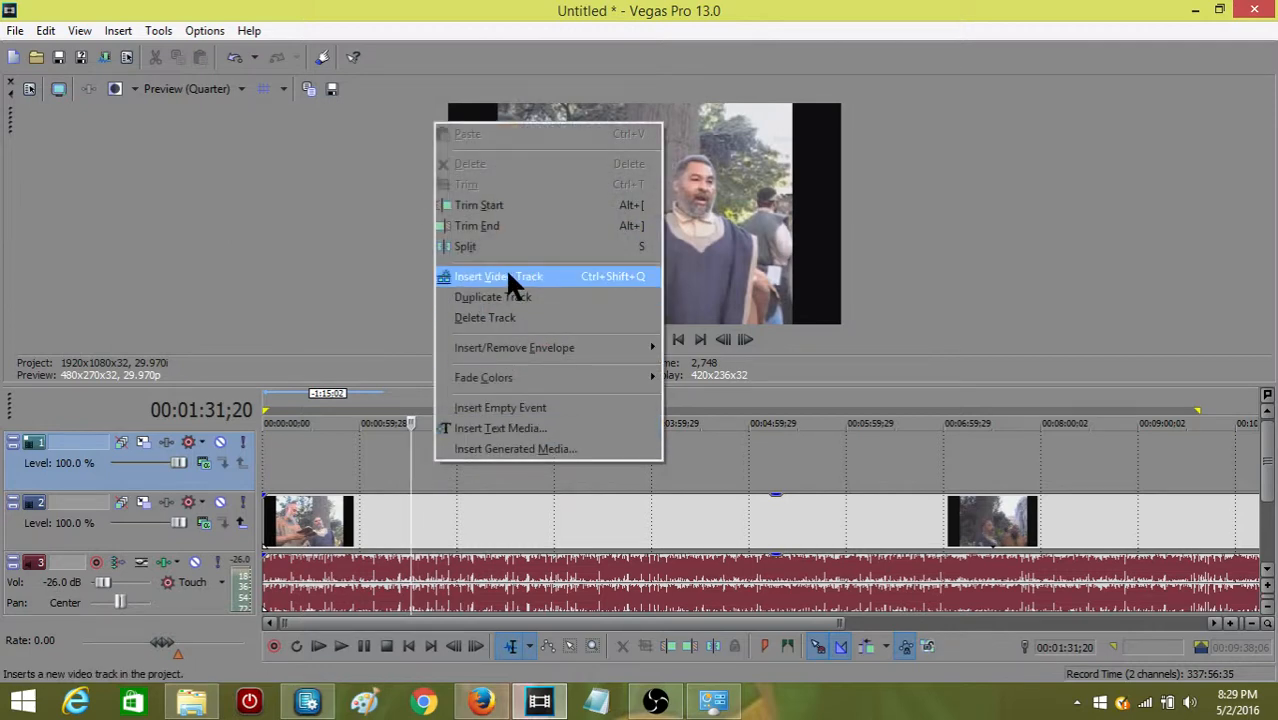
pyautogui.click(560, 448)
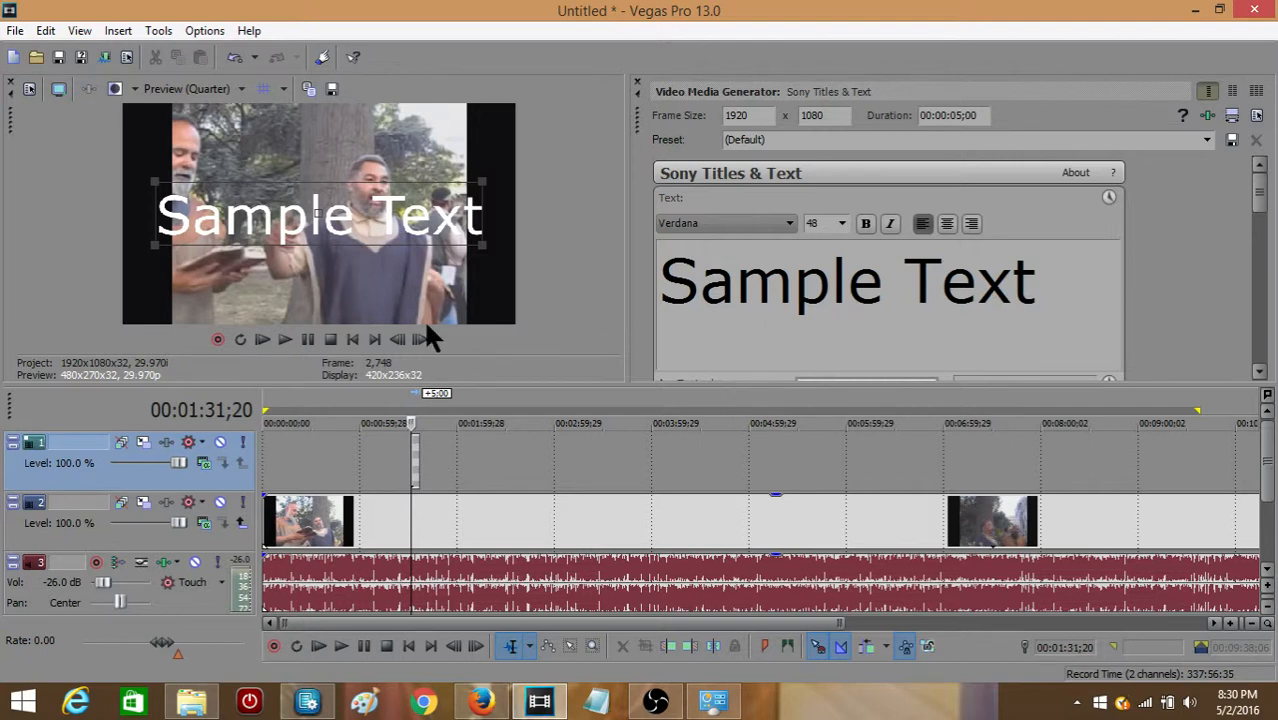
pyautogui.moveTo(300, 214); pyautogui.dragTo(314, 272)
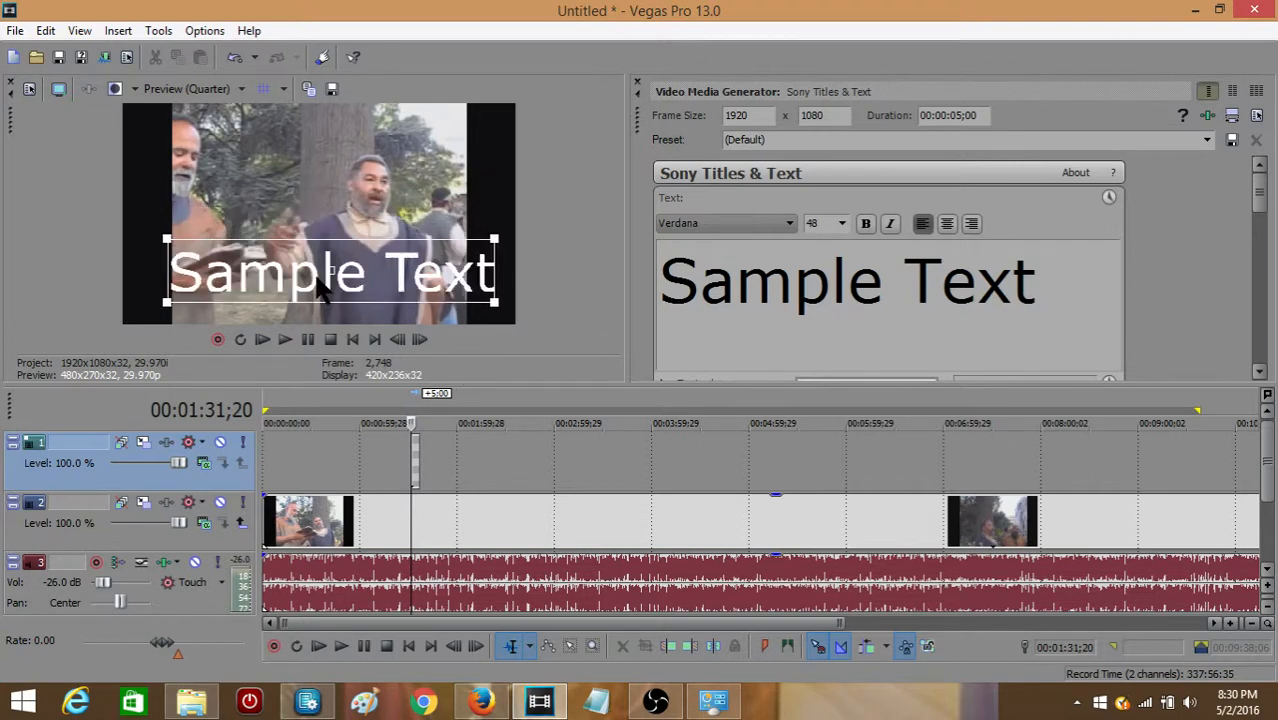
# Step: Apply the Jump animation to the sample text and time-stretch its event by 15 seconds
pyautogui.moveTo(1261, 195); pyautogui.dragTo(1261, 277)
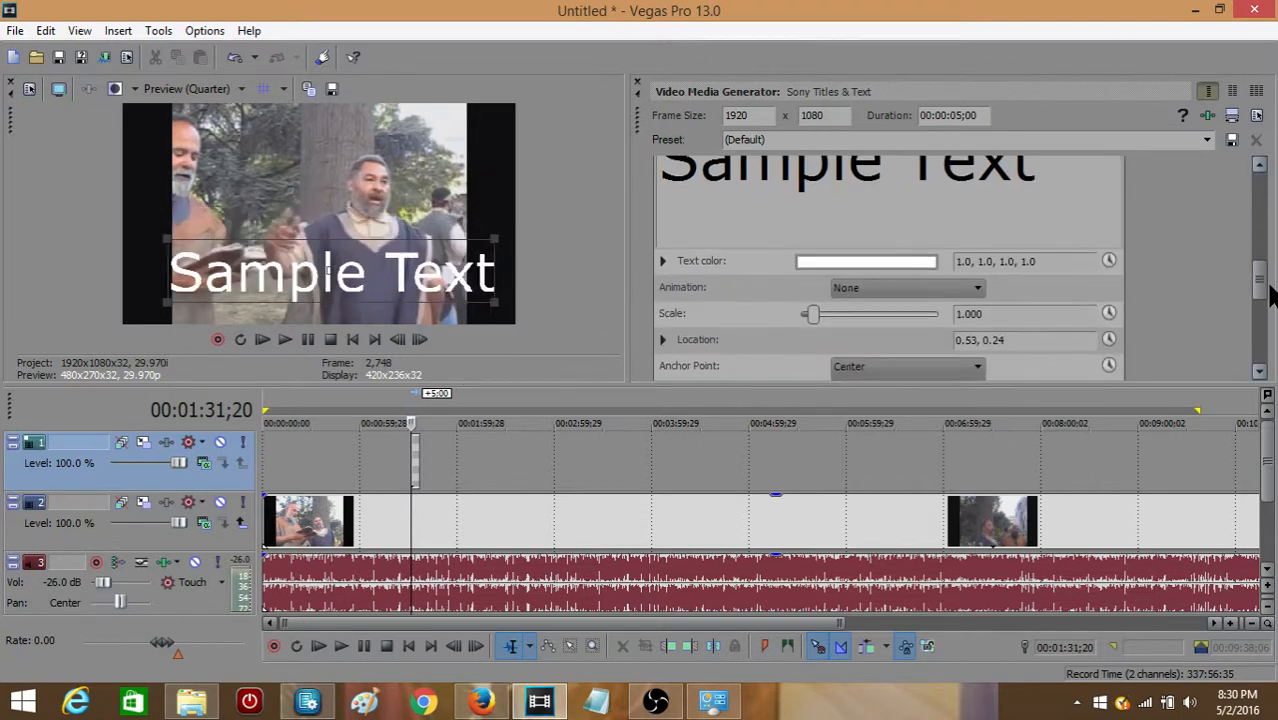
pyautogui.click(881, 281)
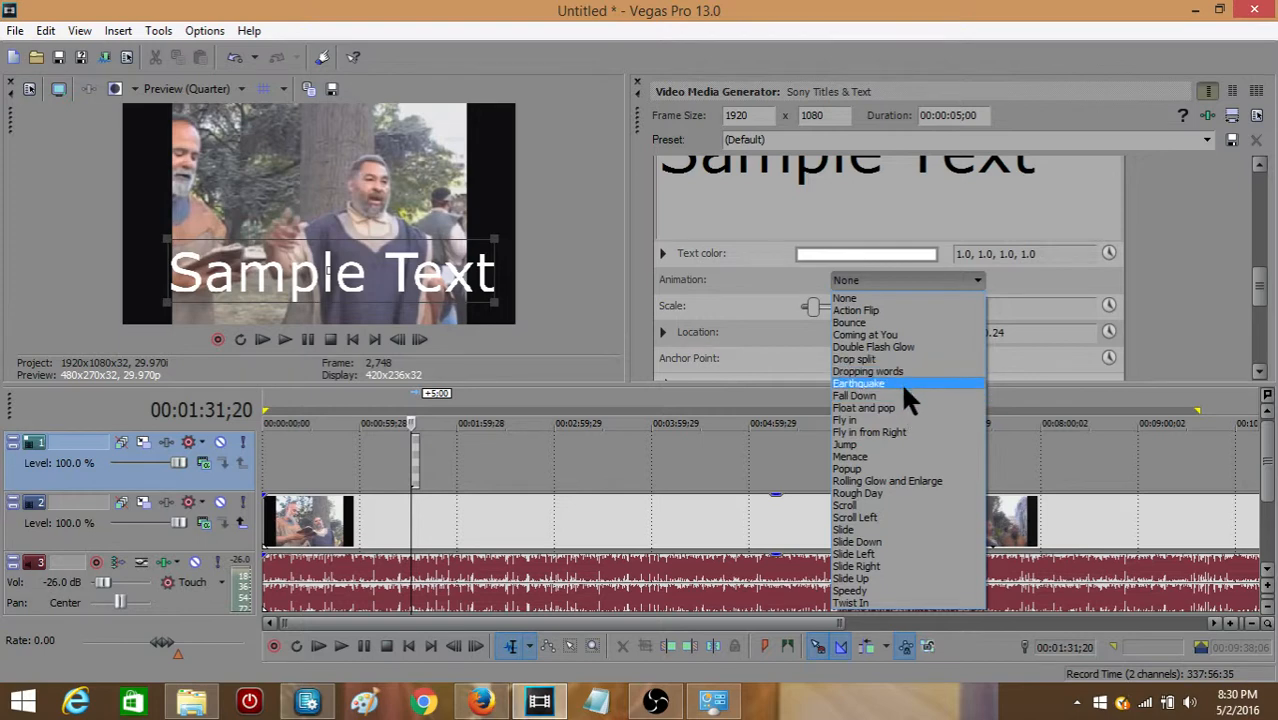
pyautogui.click(908, 445)
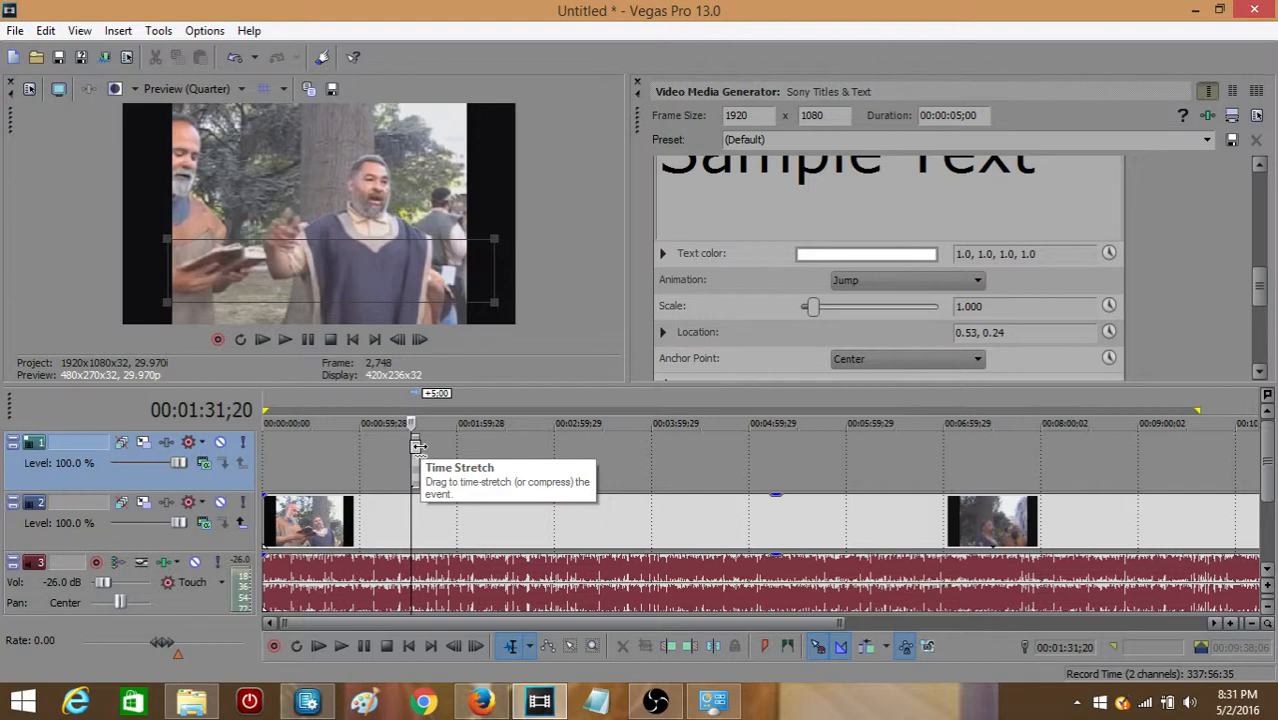
pyautogui.moveTo(417, 446); pyautogui.dragTo(444, 450)
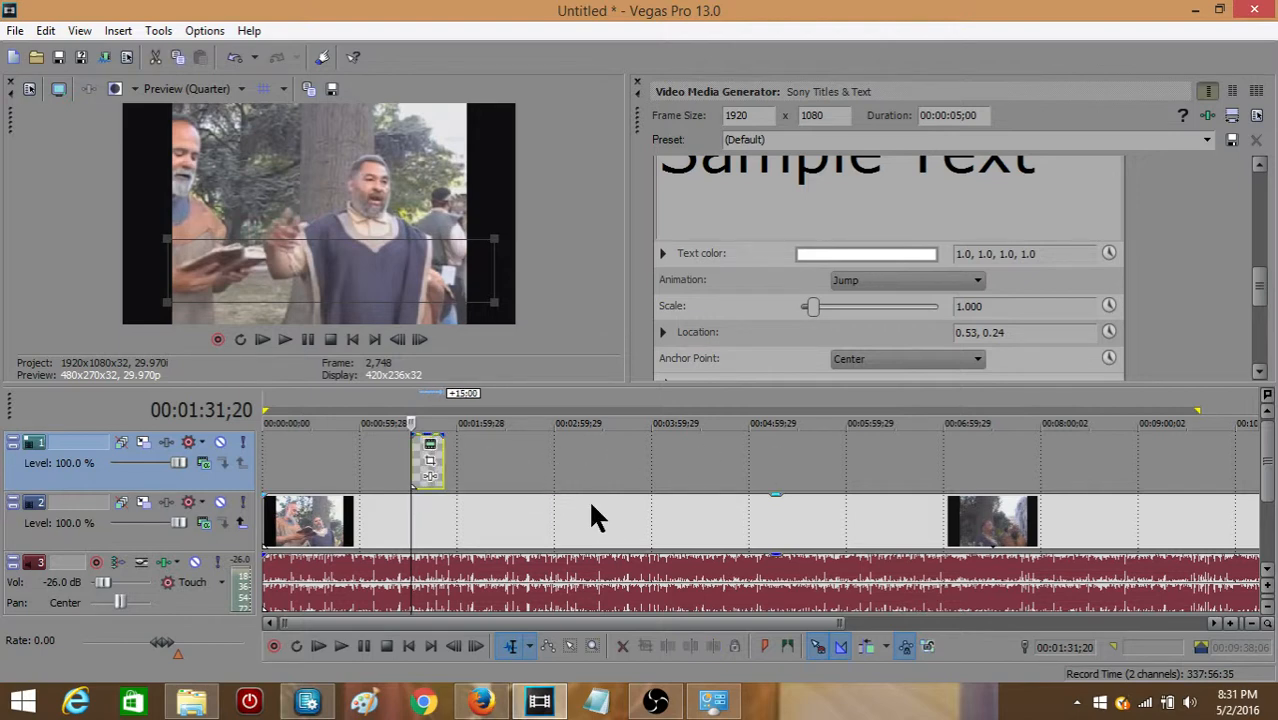
# Step: Play the timeline from just before the title event, at 00:01:24;23, to preview the Jump animation
pyautogui.click(401, 394)
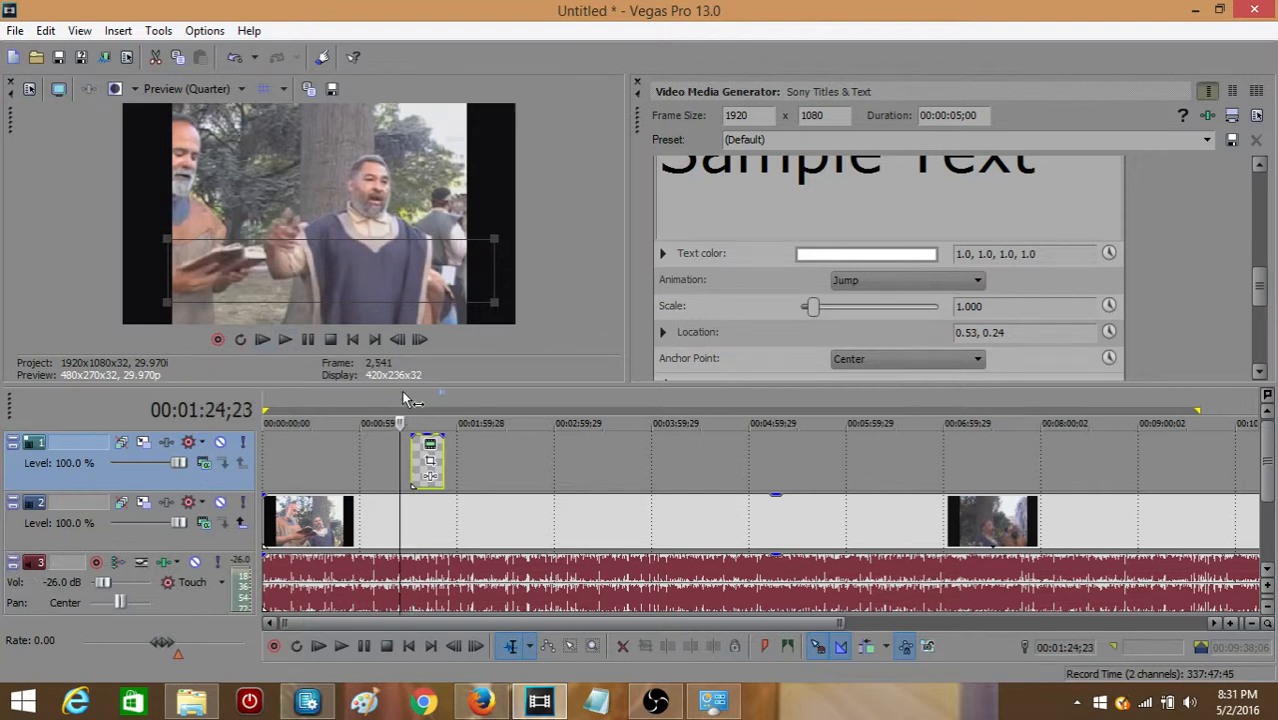
pyautogui.click(285, 340)
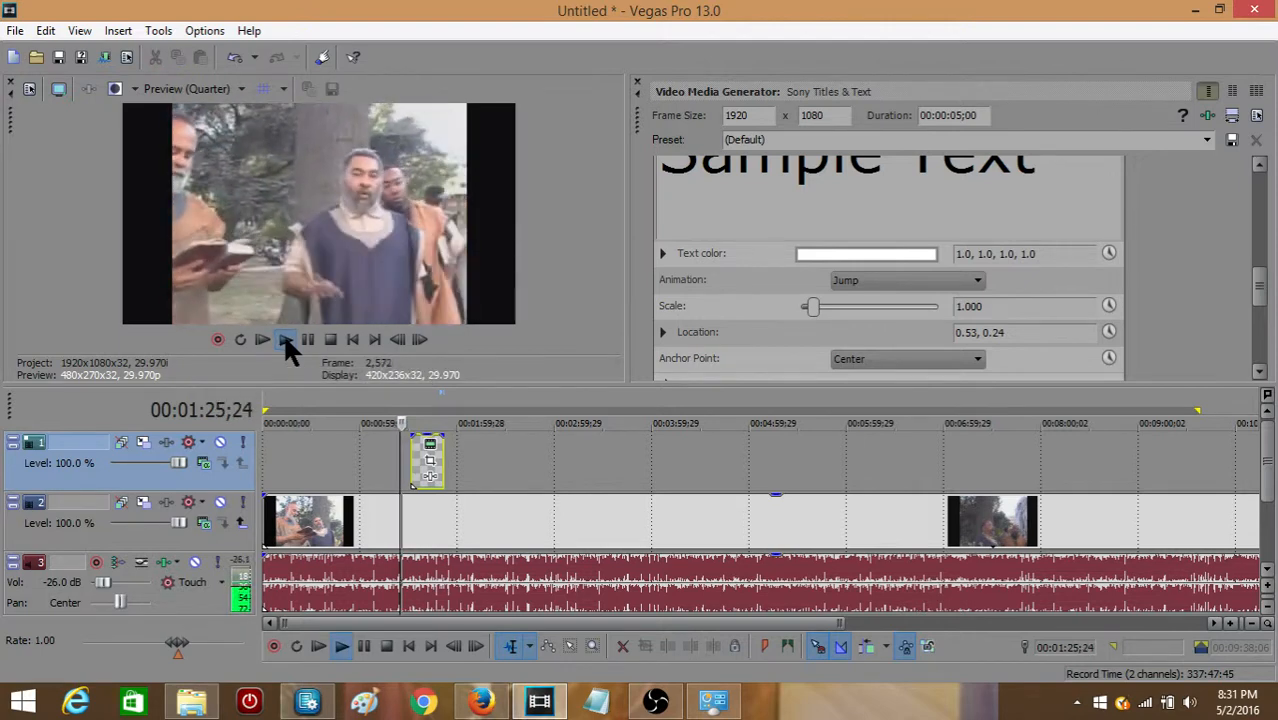
pyautogui.scroll(3, 573, 397)
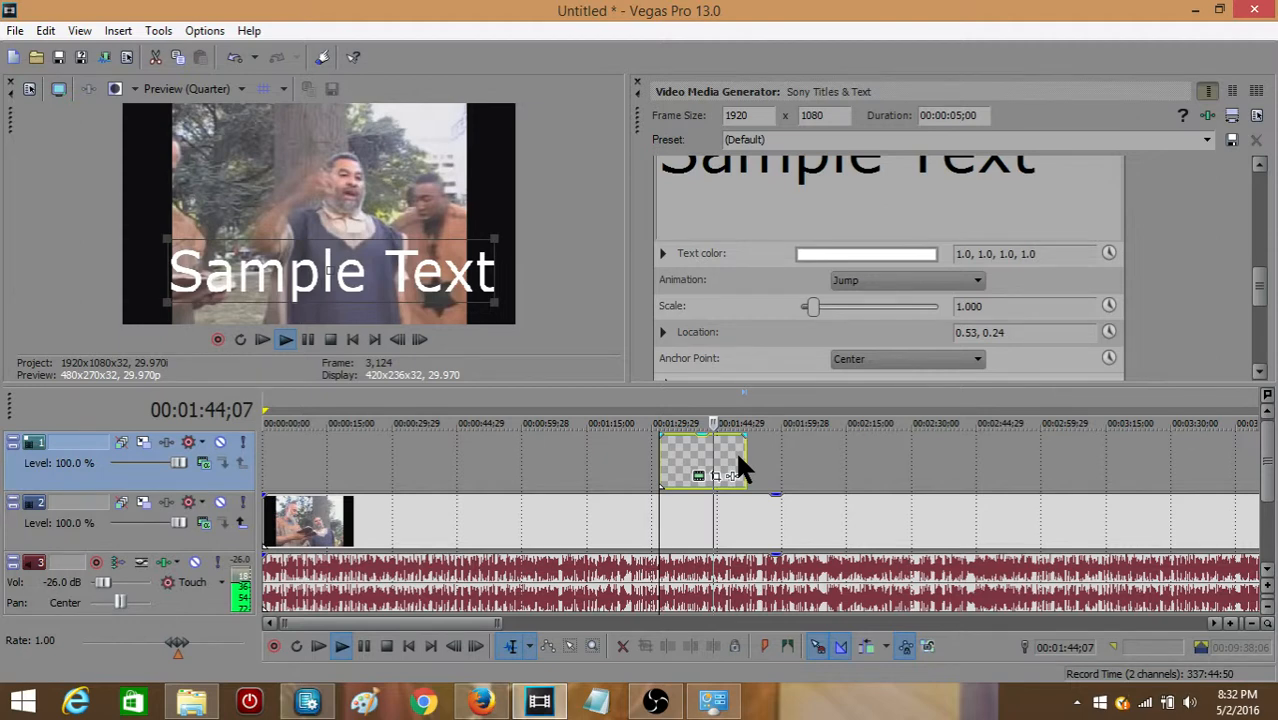
# Step: Change the title's animation to Bounce, compress the event by 15 seconds, and play it from its start
pyautogui.click(906, 280)
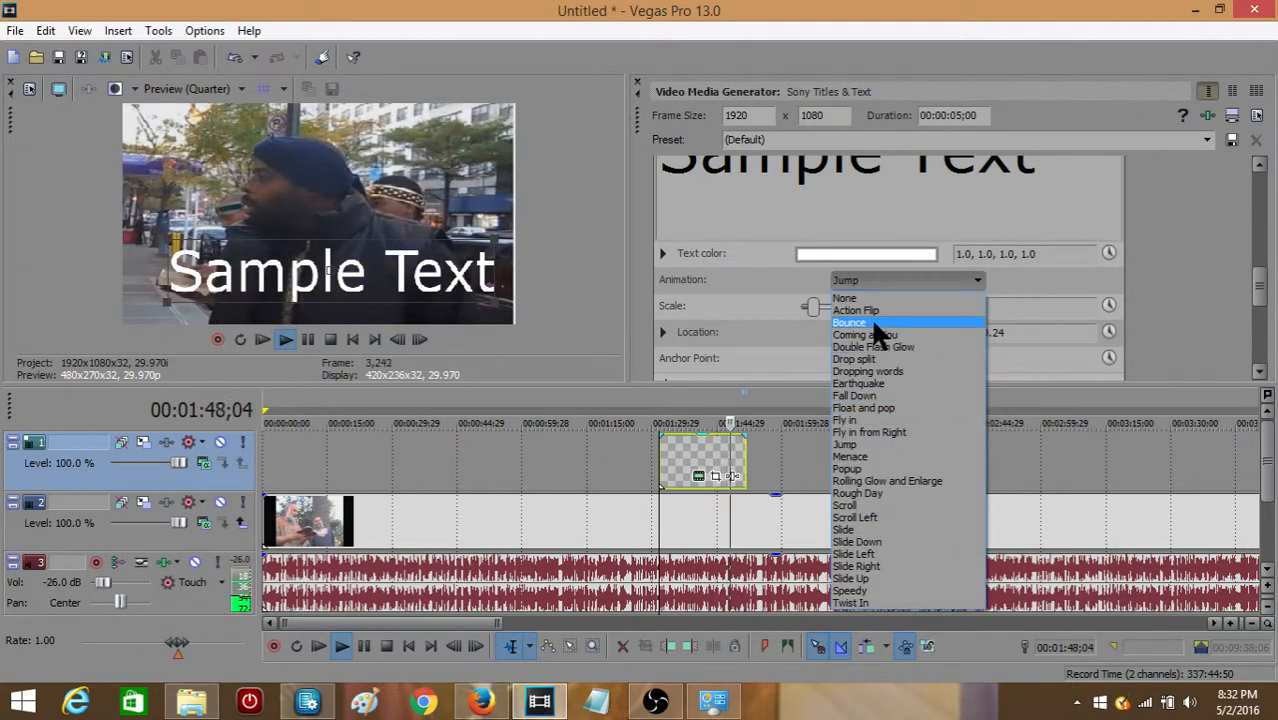
pyautogui.click(875, 323)
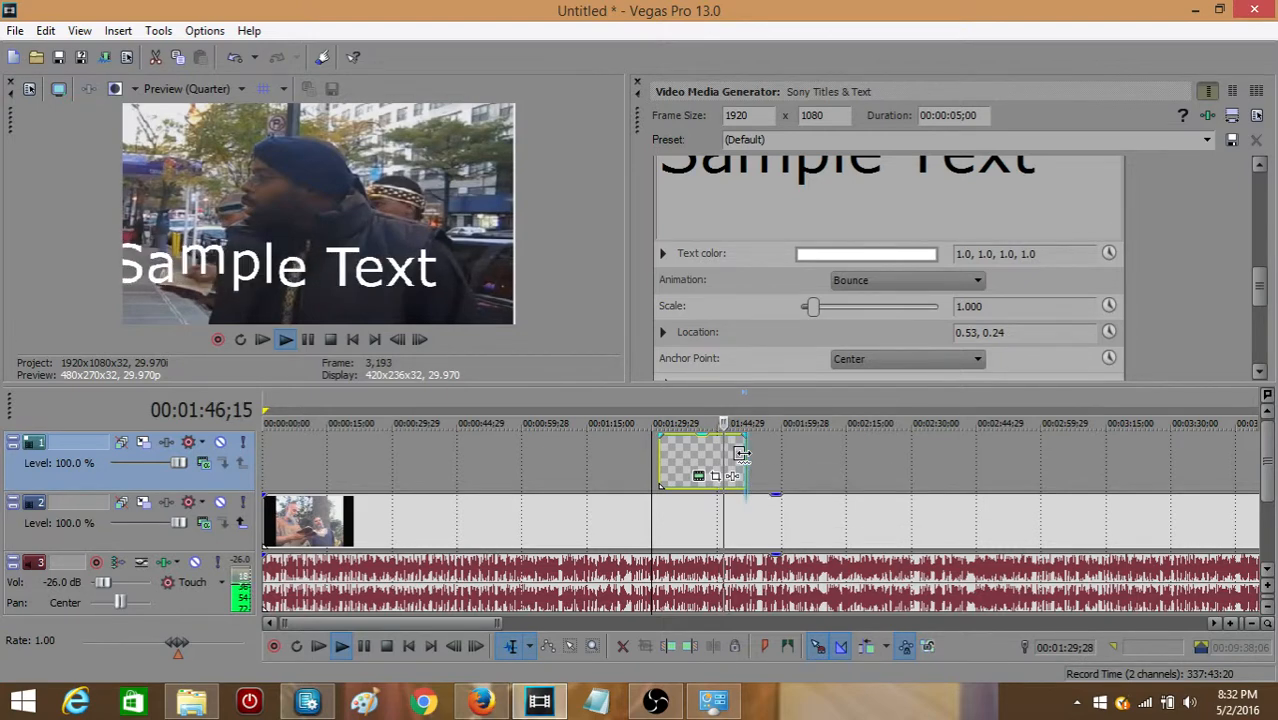
pyautogui.moveTo(741, 453); pyautogui.dragTo(680, 463)
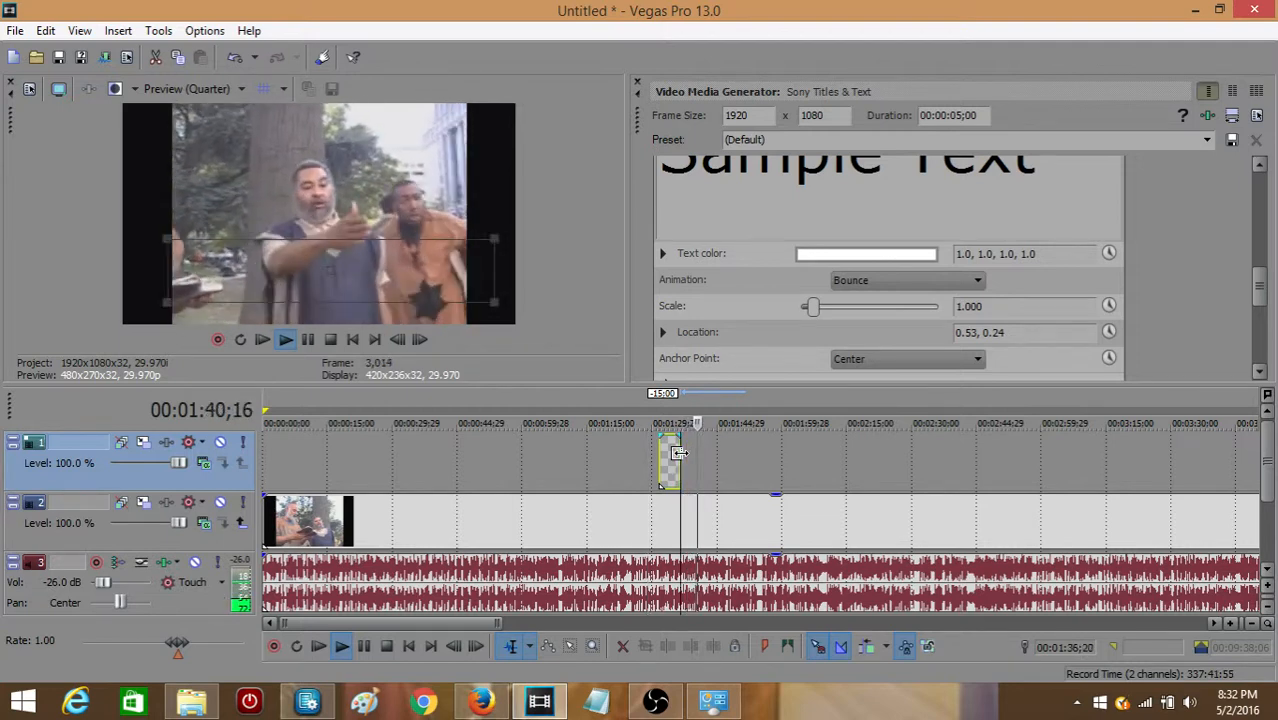
pyautogui.click(657, 405)
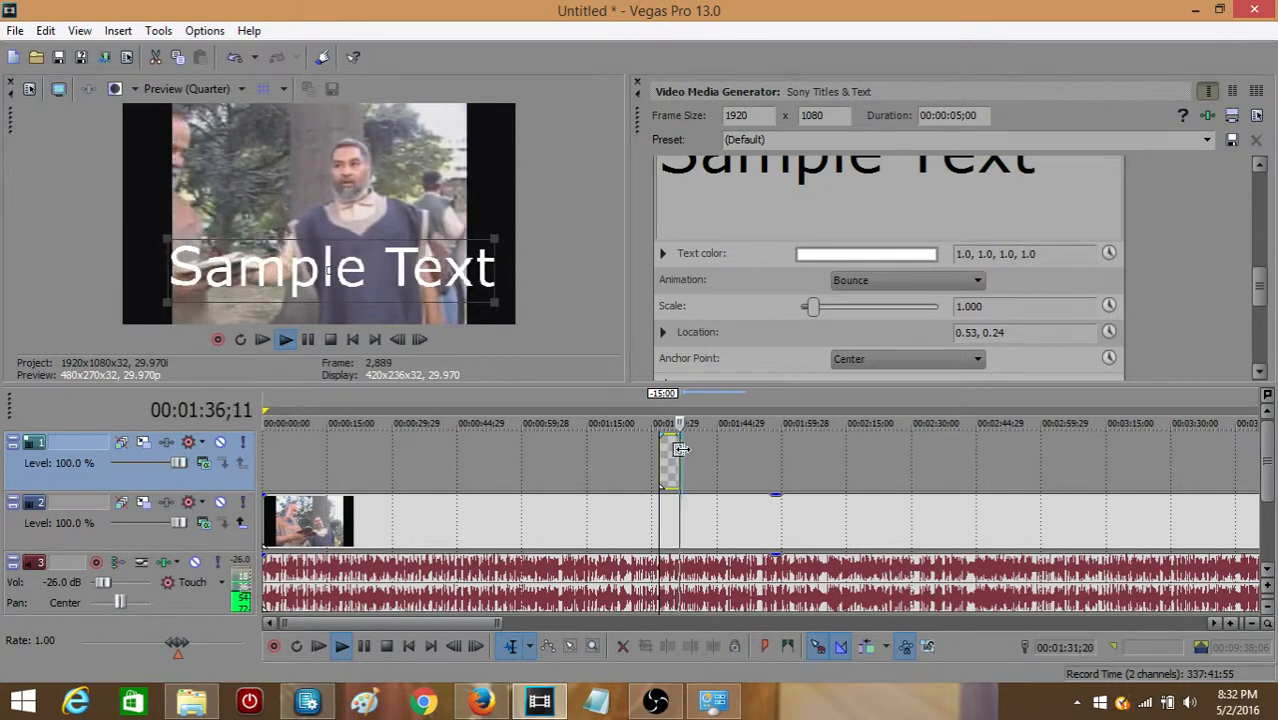
# Step: Extend the title event in stages by 43:26, 2:26:22 and 2:39:04, replaying the Bounce animation from the event's start
pyautogui.moveTo(680, 458); pyautogui.dragTo(868, 458)
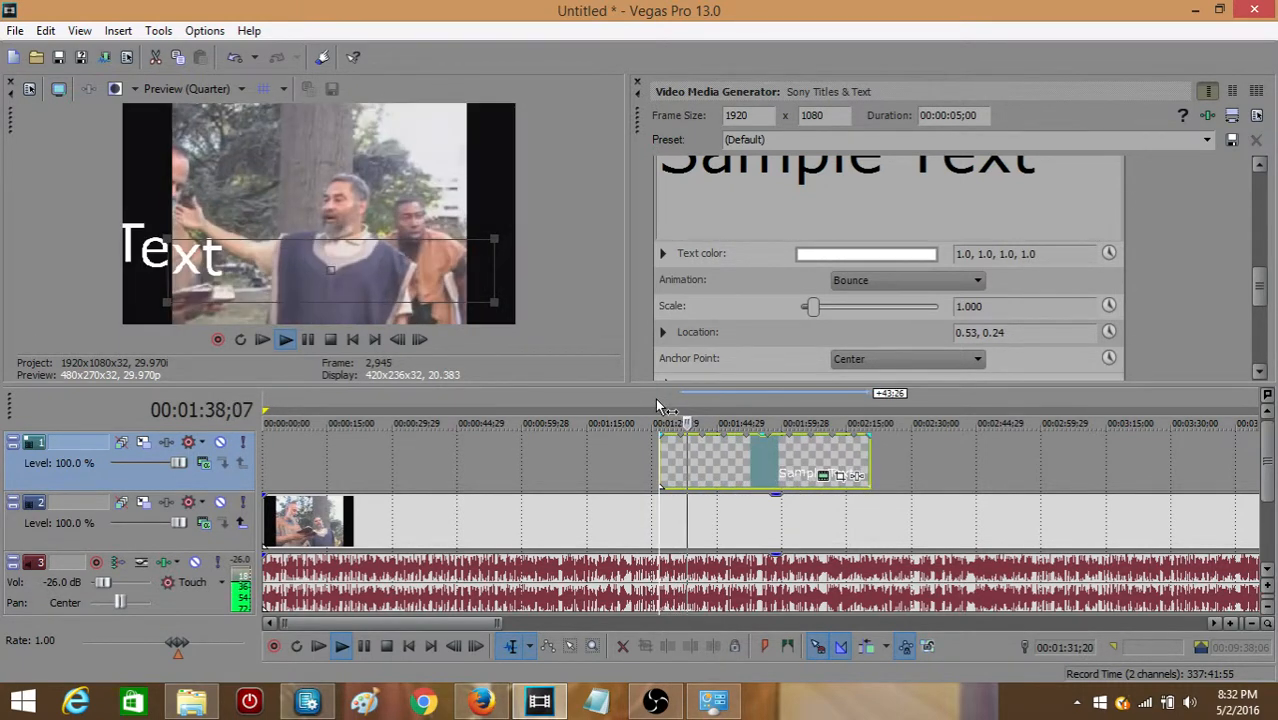
pyautogui.click(658, 407)
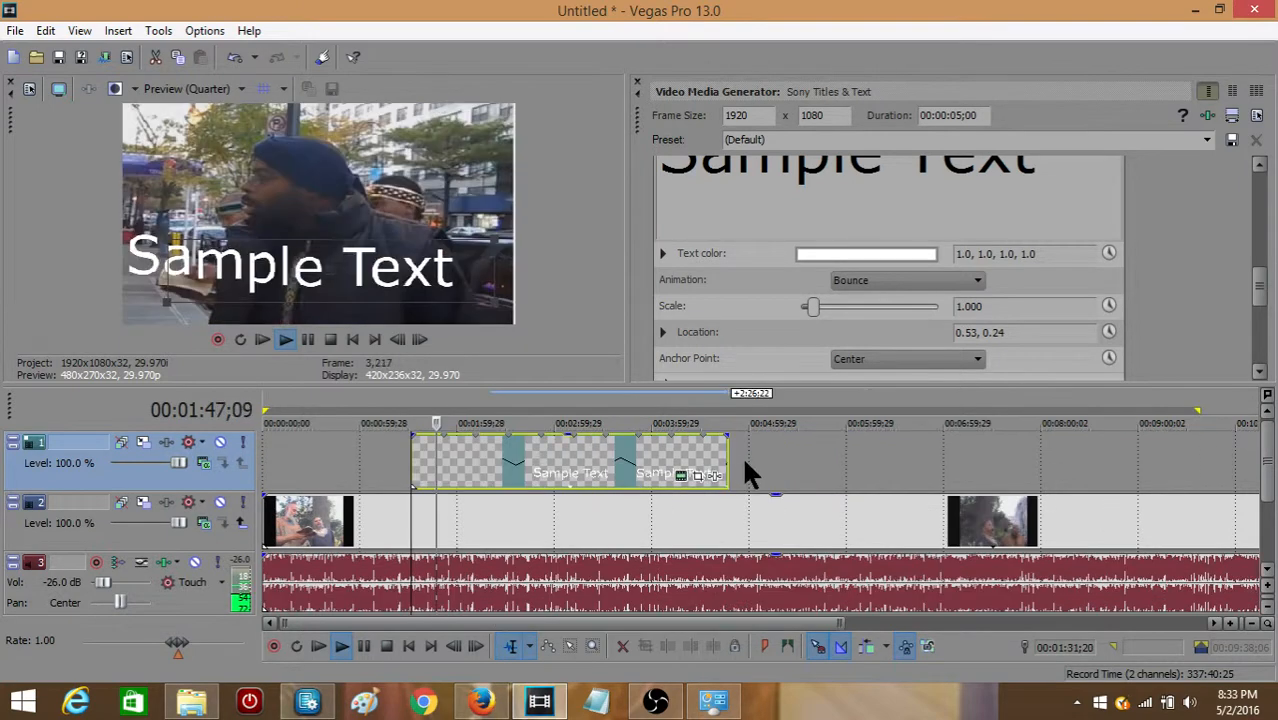
pyautogui.moveTo(727, 457); pyautogui.dragTo(985, 450)
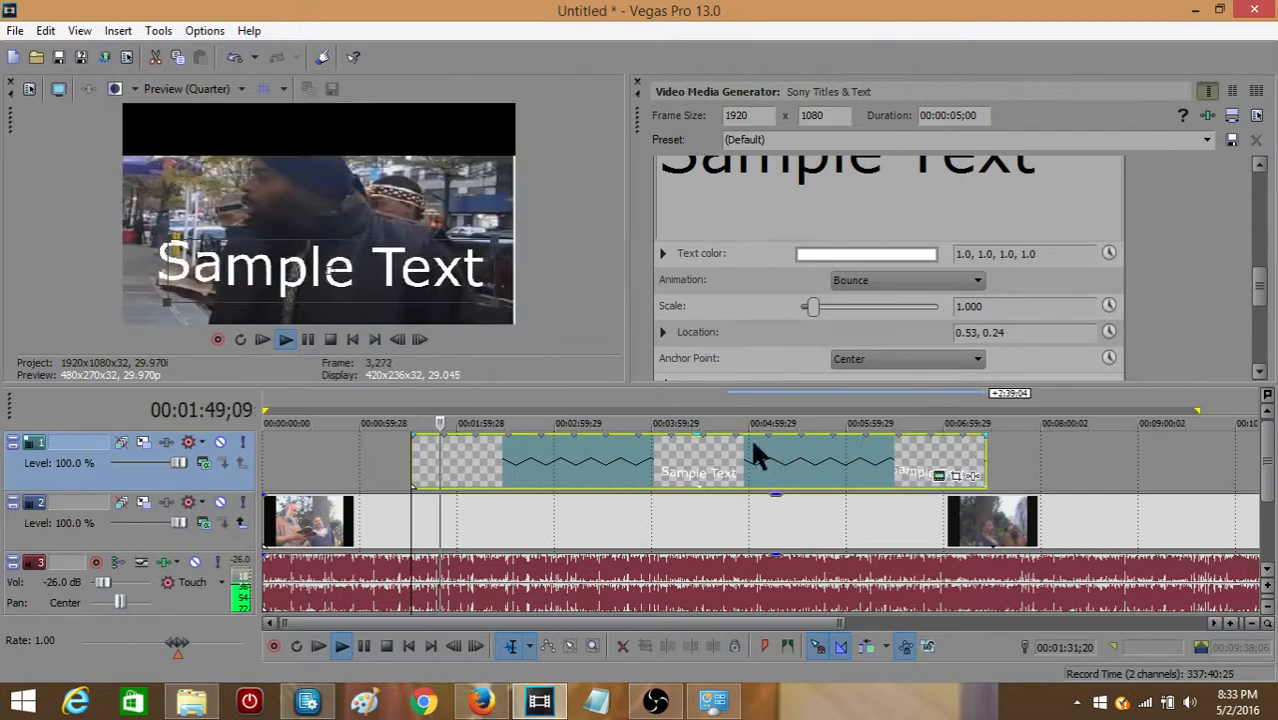
# Step: Delete the sample text title event from the top track
pyautogui.scroll(-2, 585, 470)
pyautogui.rightClick(587, 463)
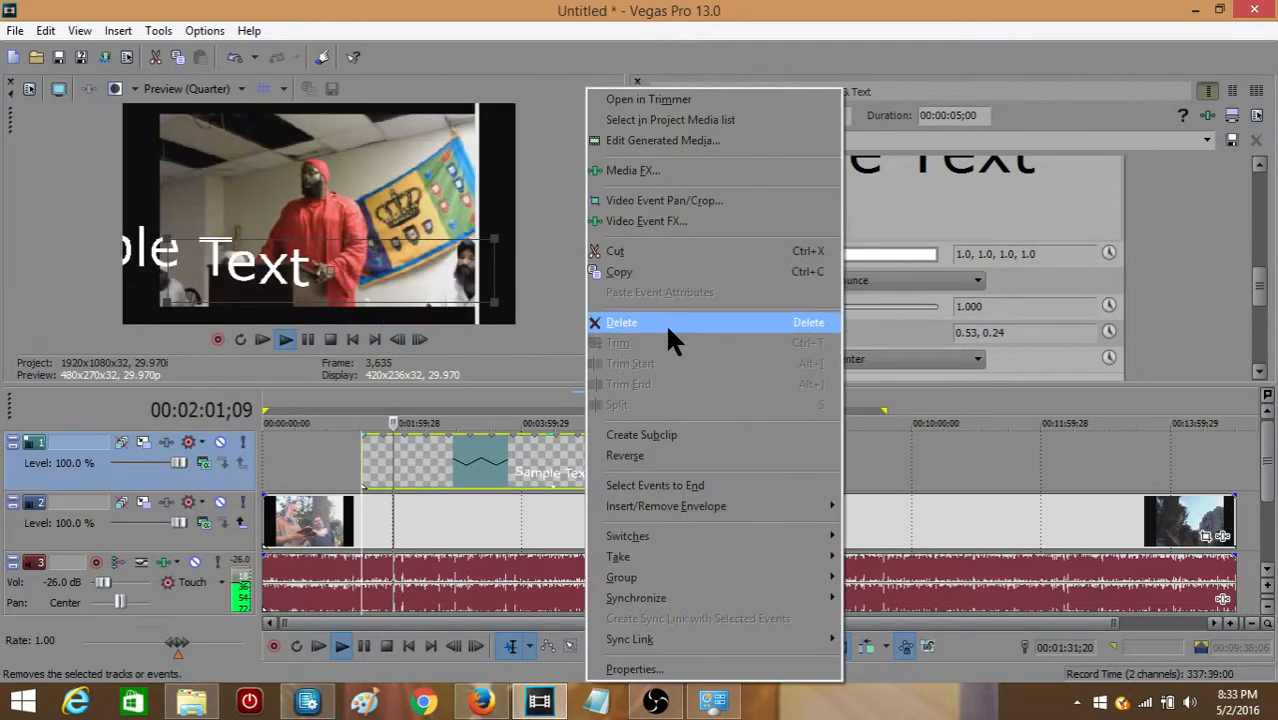
pyautogui.click(668, 328)
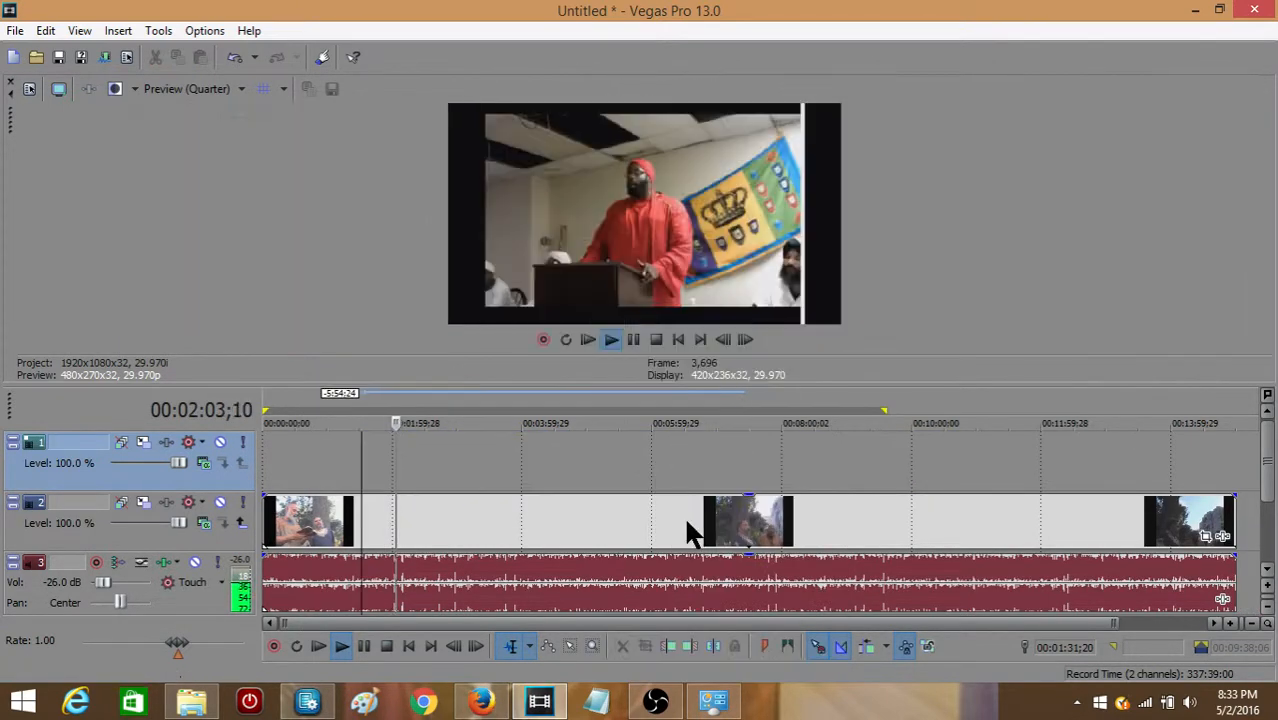
# Step: Play the footage from 00:02:46;15 and shrink the video preview area to enlarge the track area
pyautogui.click(441, 399)
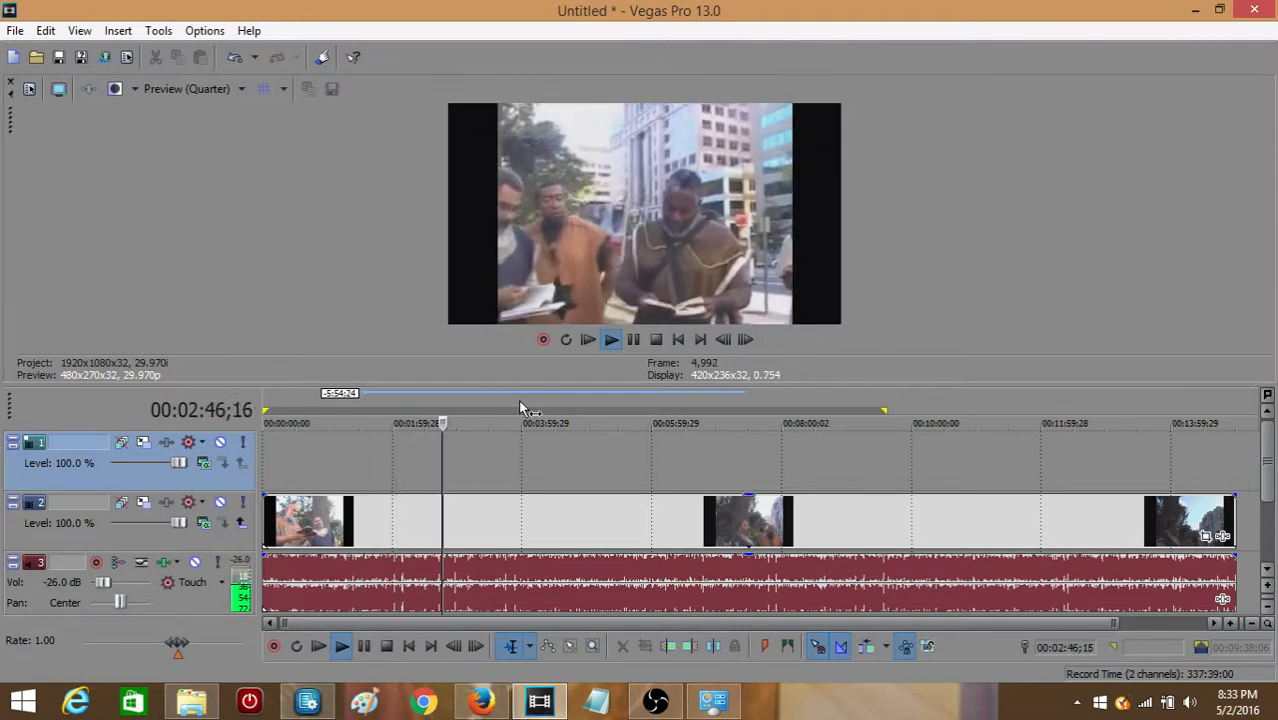
pyautogui.scroll(-1, 704, 476)
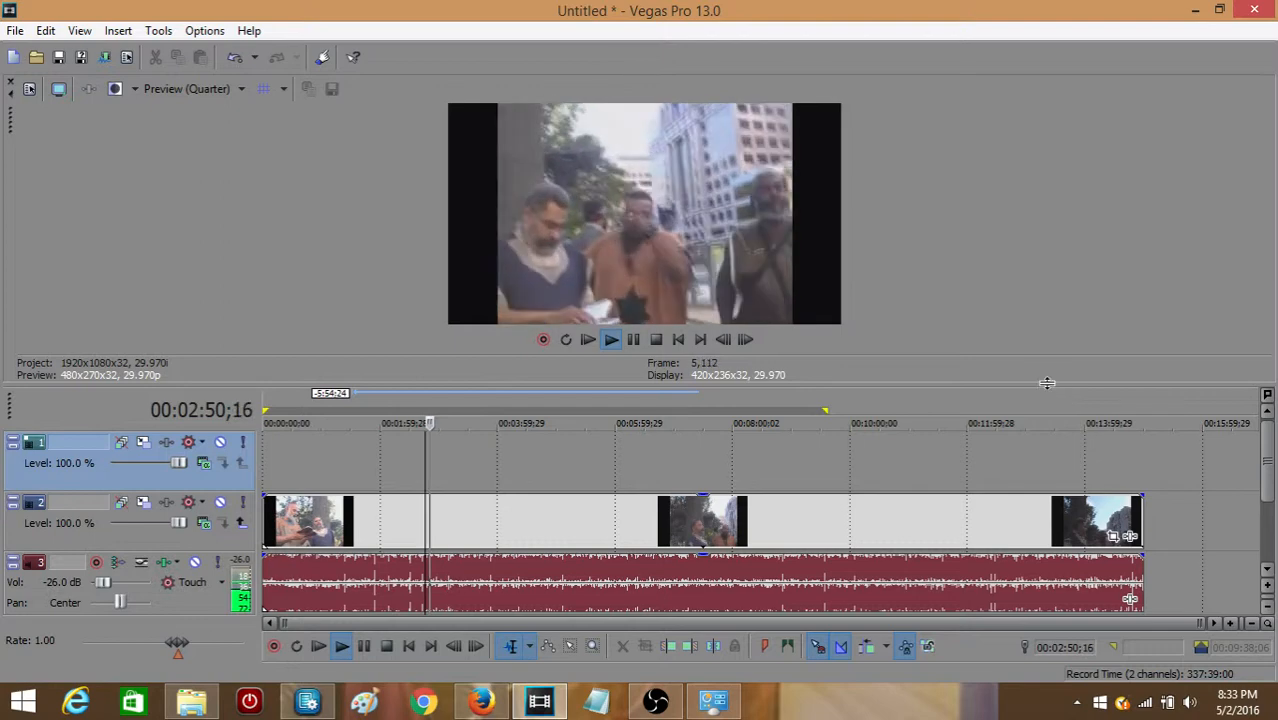
pyautogui.moveTo(1047, 383); pyautogui.dragTo(976, 324)
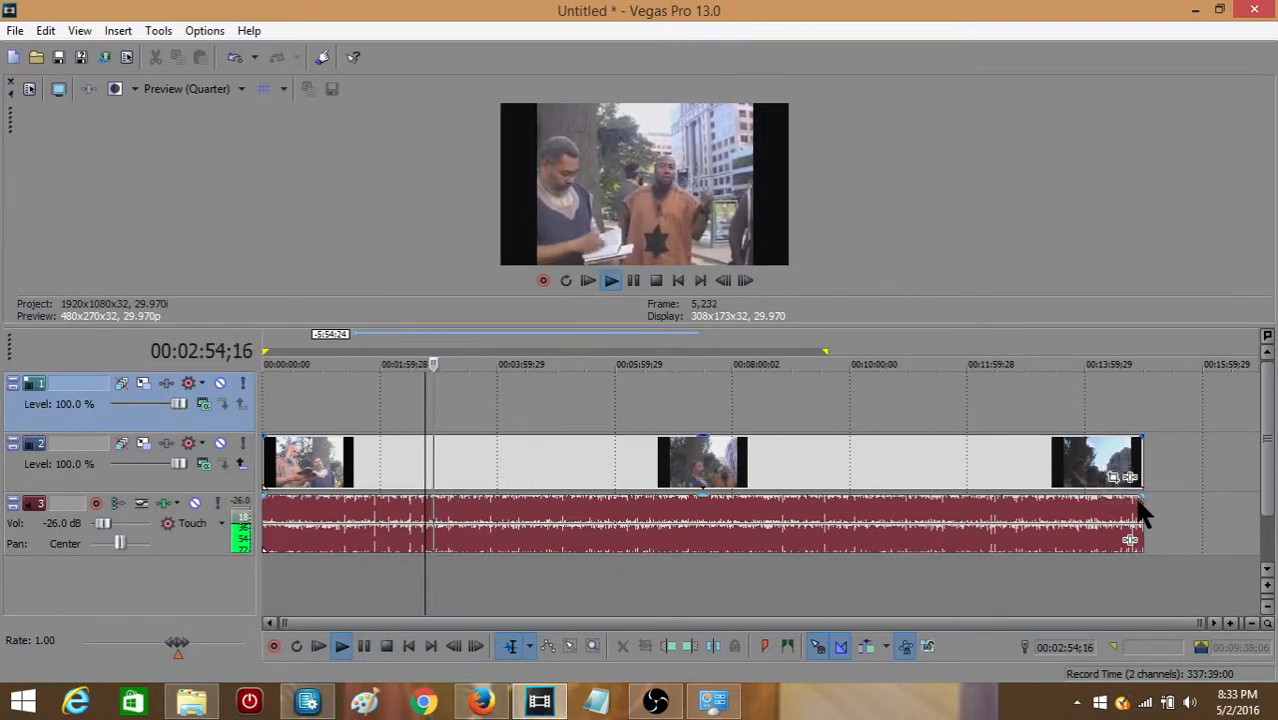
# Step: Time-stretch the footage event by 9:20:29 from its end to slow it down
pyautogui.scroll(1, 1066, 450)
pyautogui.click(1066, 450)
pyautogui.scroll(-1, 1066, 449)
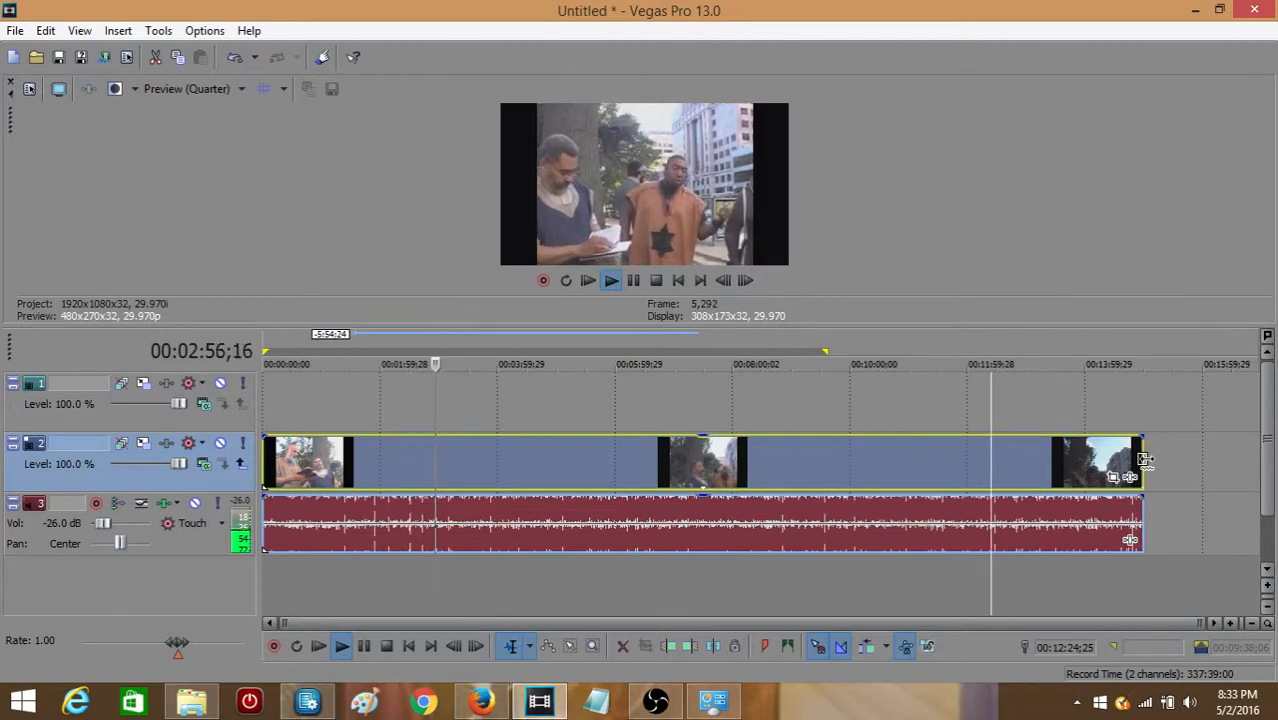
pyautogui.keyDown('ctrl'); pyautogui.moveTo(1141, 457); pyautogui.dragTo(1272, 466); pyautogui.keyUp('ctrl')
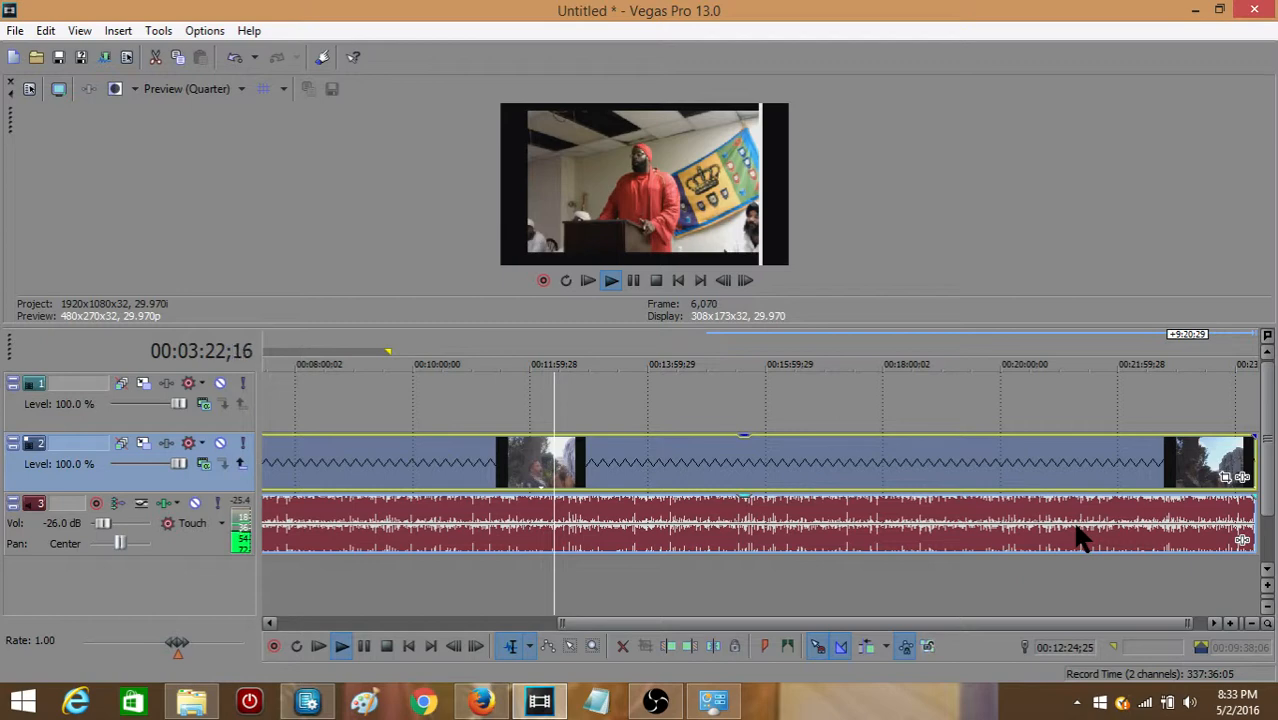
# Step: Time-compress the footage event by 20:36:08 from its end, and play a few seconds from its beginning
pyautogui.scroll(1, 1159, 500)
pyautogui.scroll(-2, 976, 505)
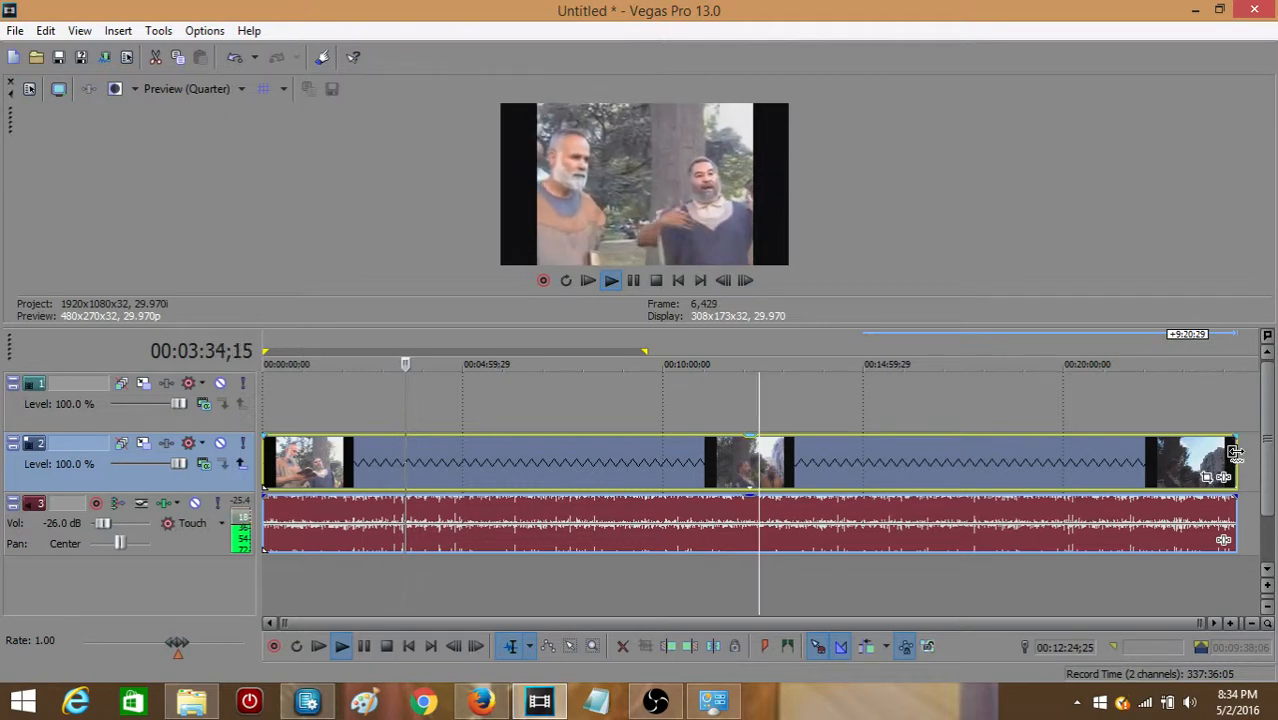
pyautogui.moveTo(1234, 468); pyautogui.dragTo(1093, 487)
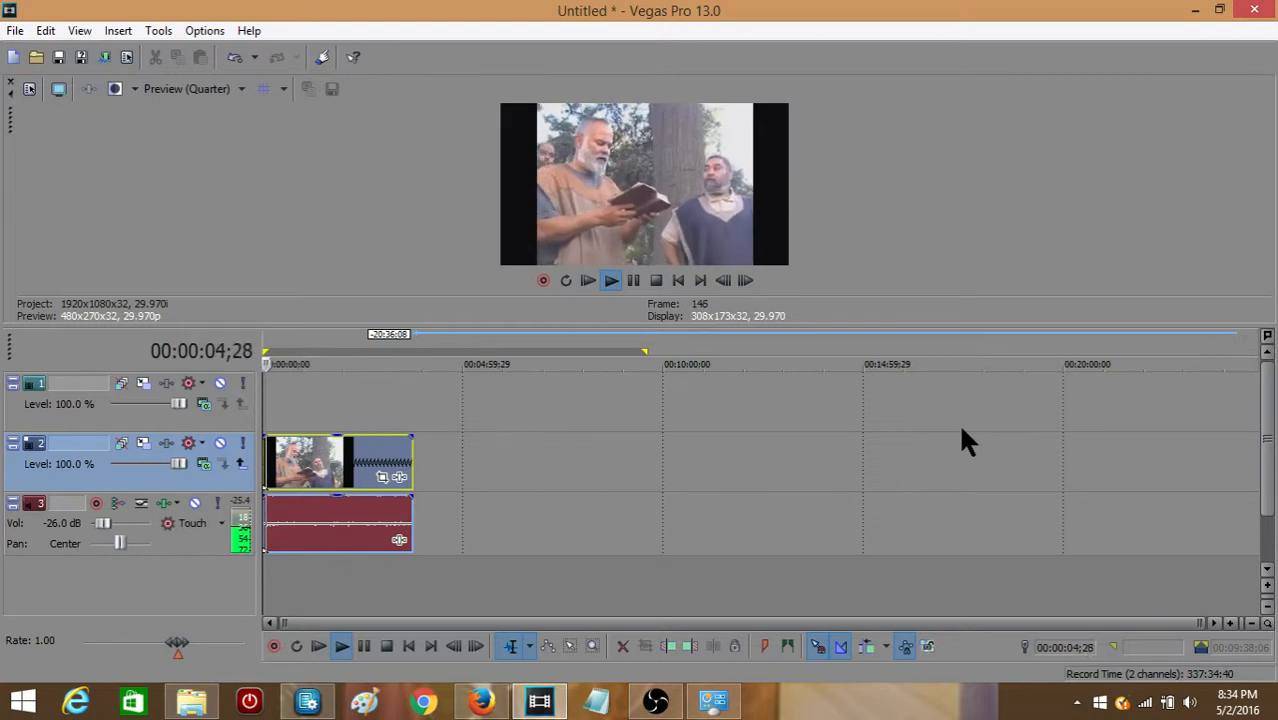
pyautogui.click(634, 281)
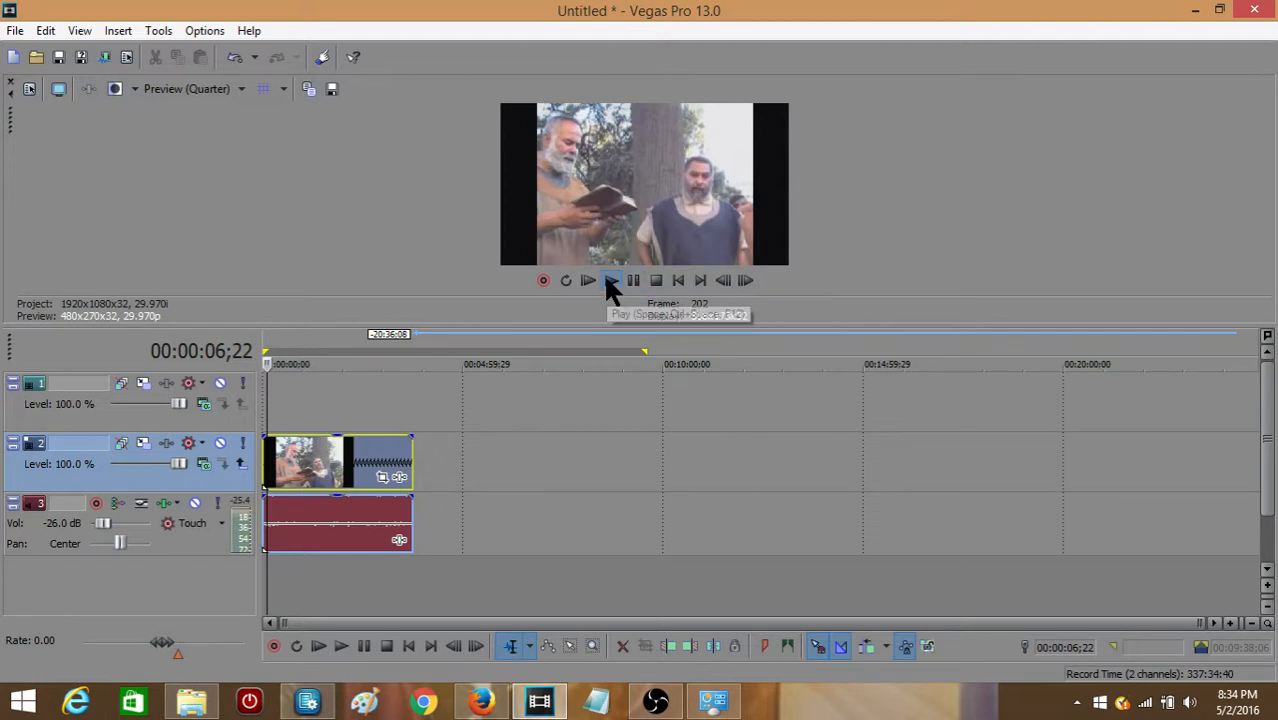
pyautogui.click(610, 282)
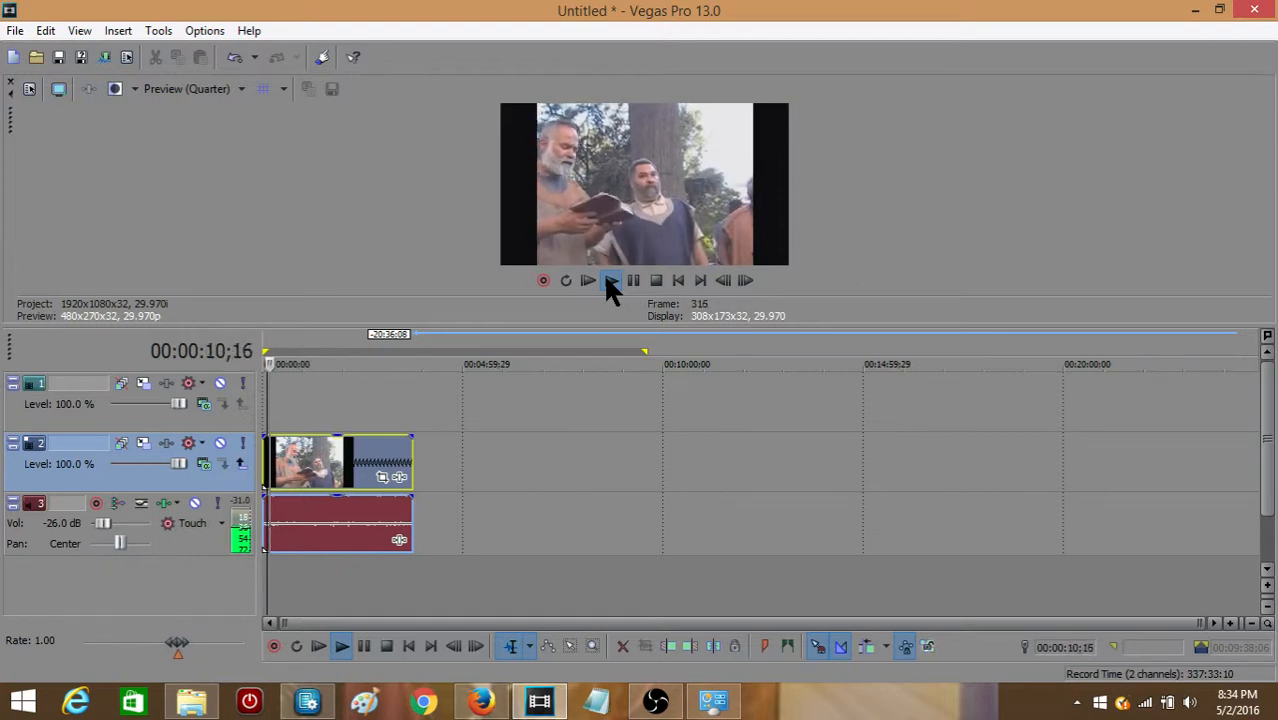
pyautogui.click(628, 282)
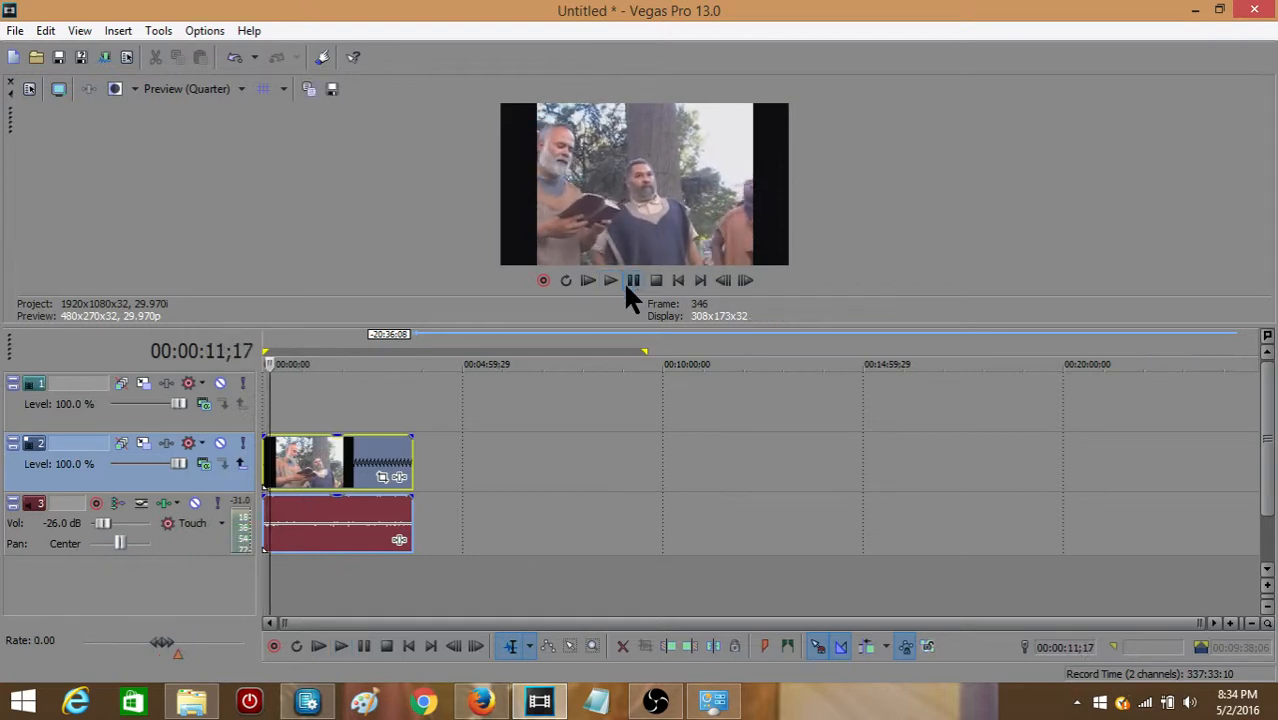
# Step: Delete the footage's audio event, and play the silent video briefly from 00:01:08;22
pyautogui.click(344, 530)
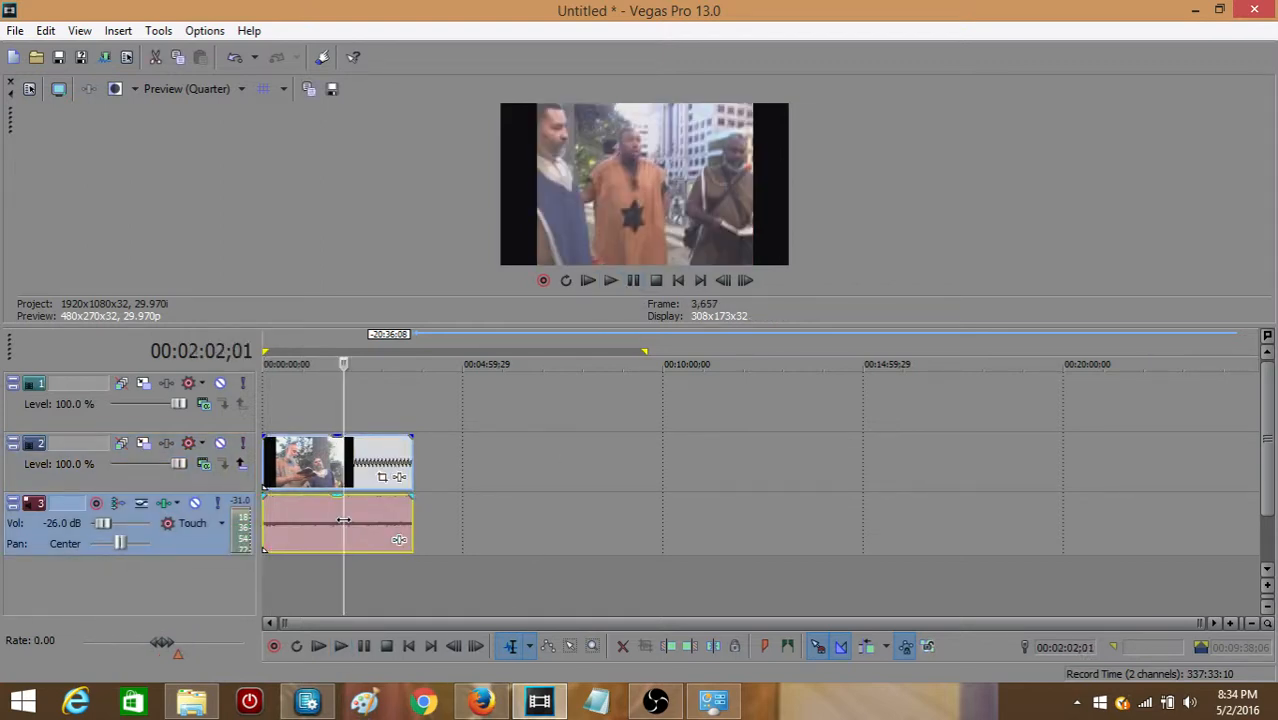
pyautogui.click(310, 496)
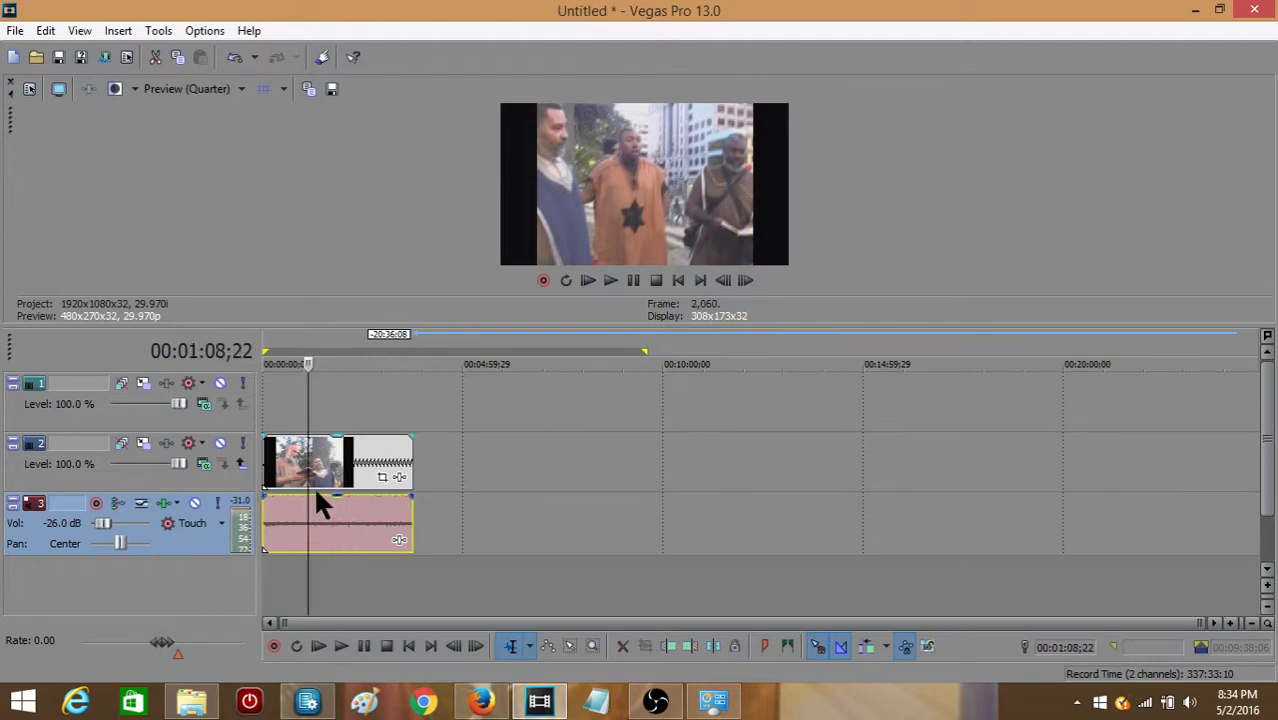
pyautogui.rightClick(337, 522)
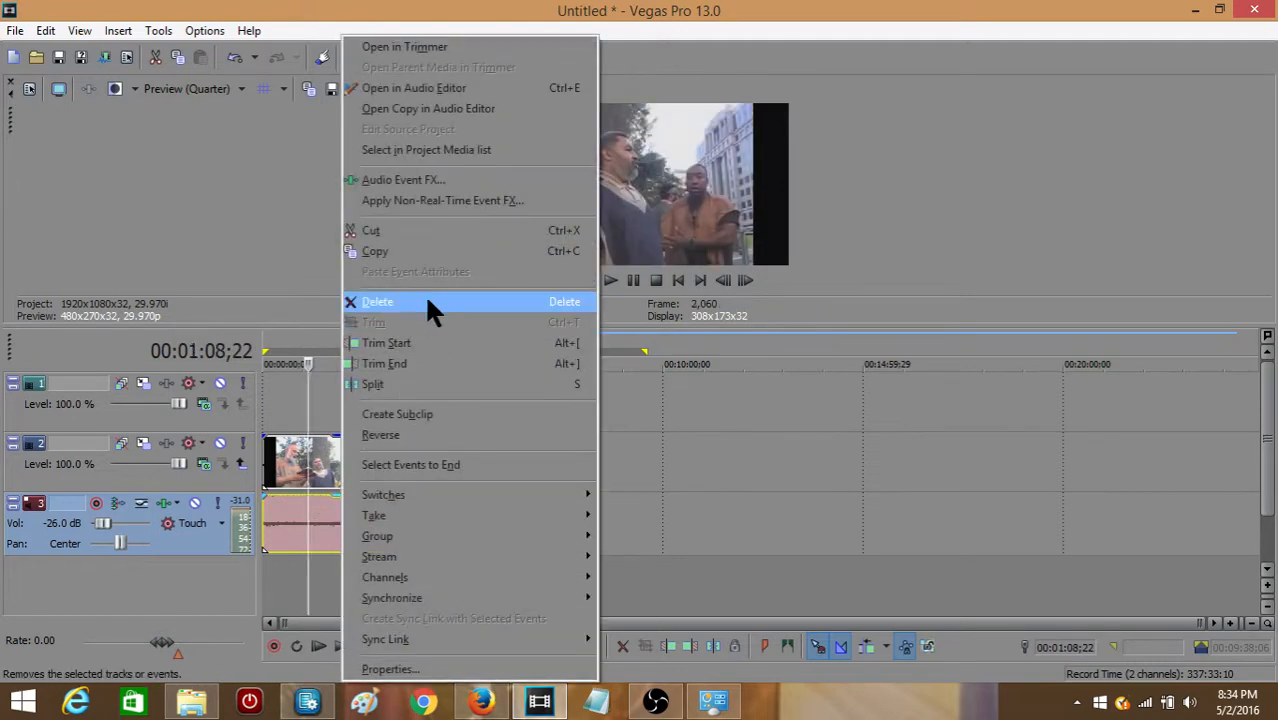
pyautogui.click(427, 310)
pyautogui.click(612, 281)
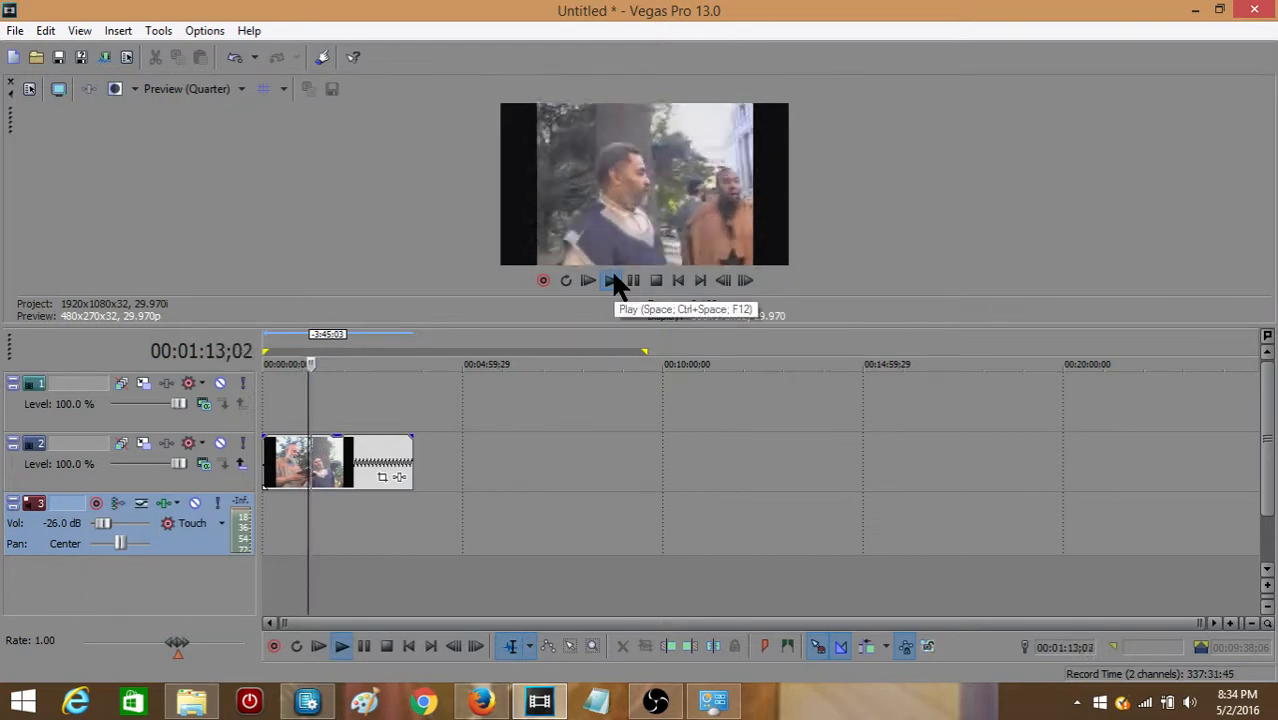
pyautogui.click(635, 281)
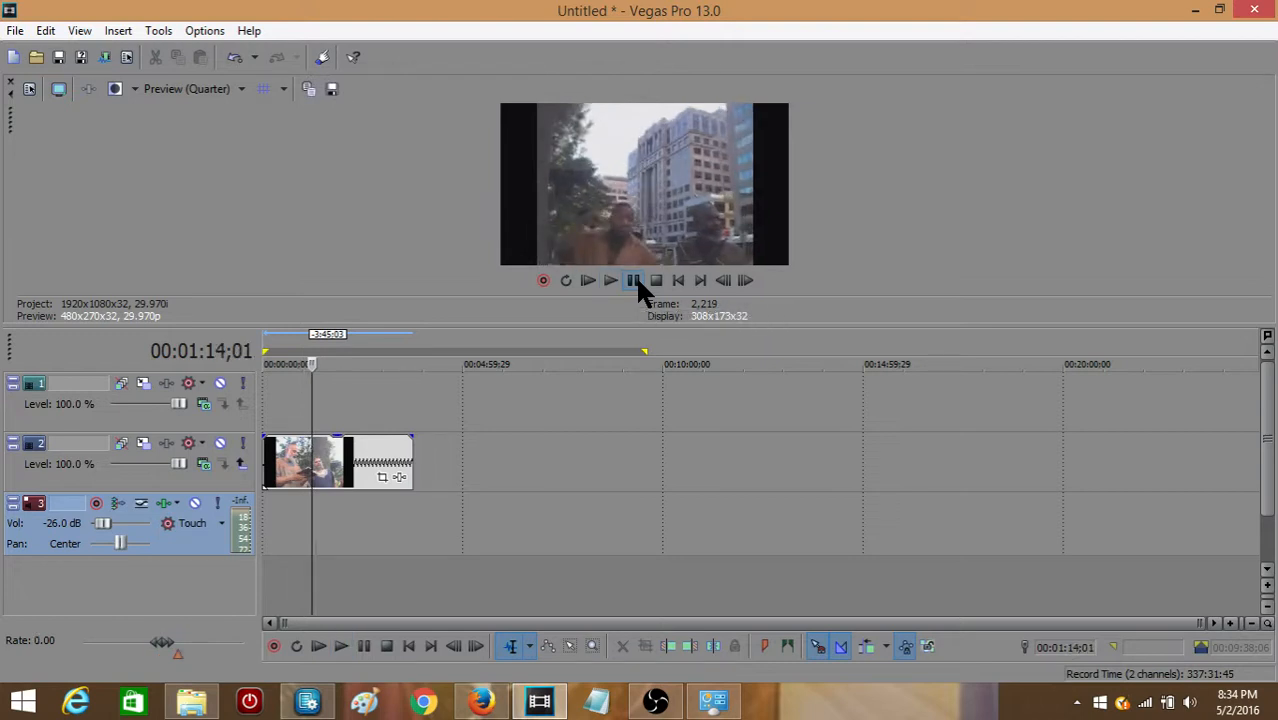